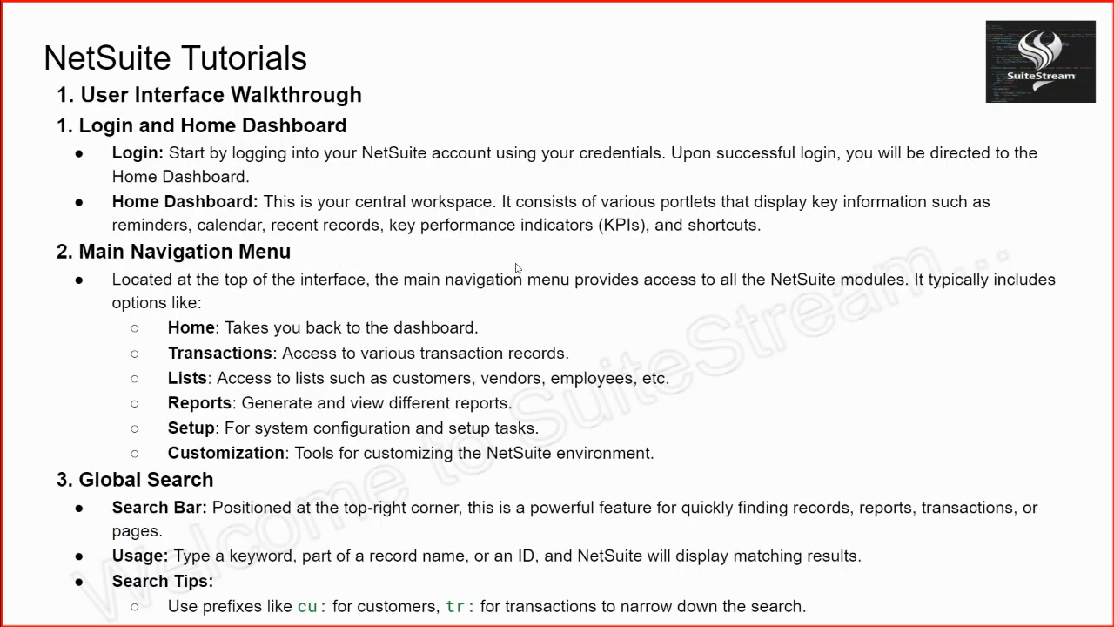
Leave the slideshow and switch to the NetSuite home dashboard.
key(Escape)
click(362, 15)
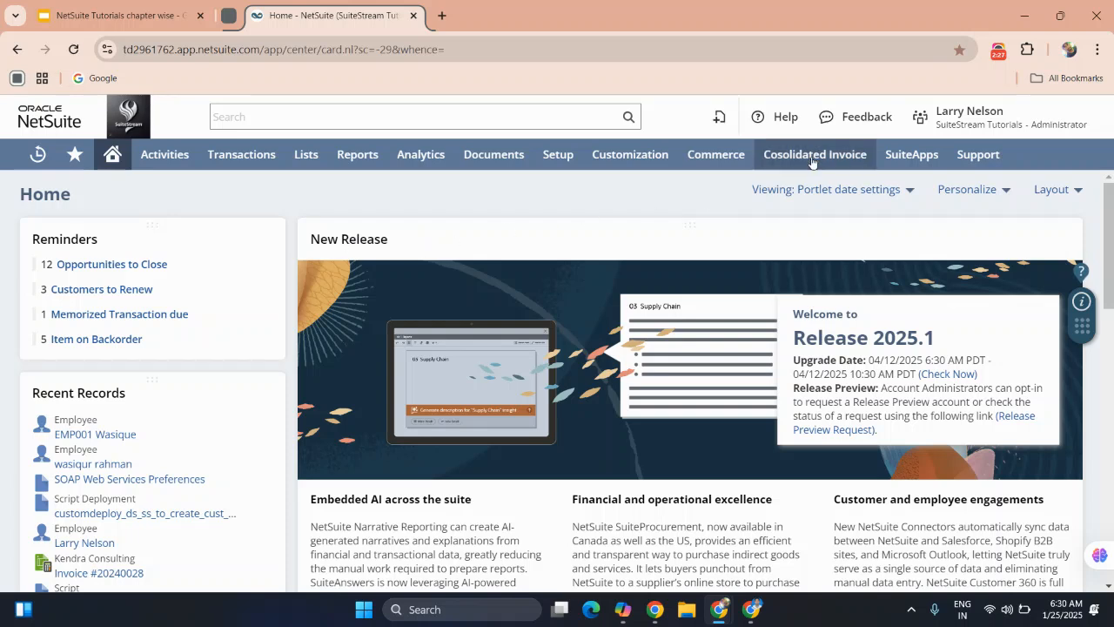
mouse_move(994, 124)
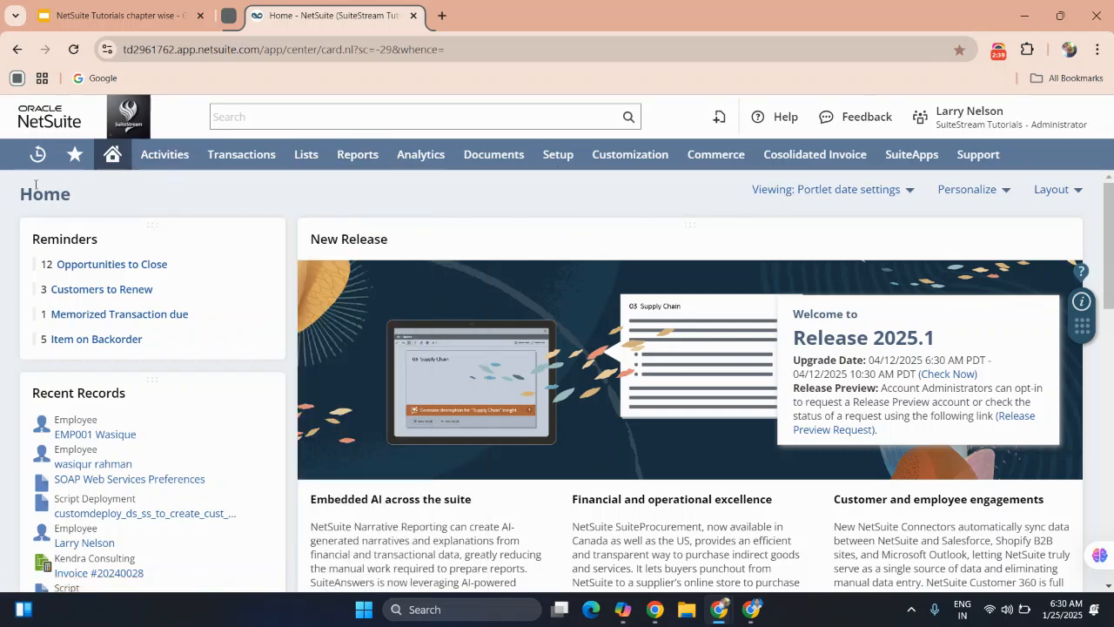
Open the full list of all recent records and look through its entries.
mouse_move(30, 171)
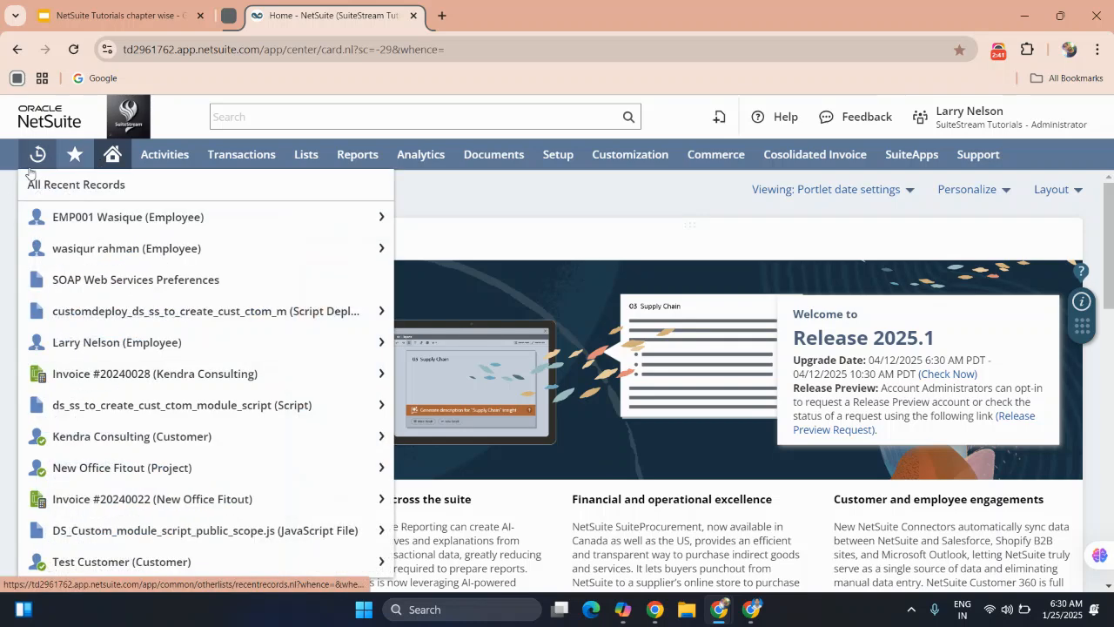
mouse_move(76, 164)
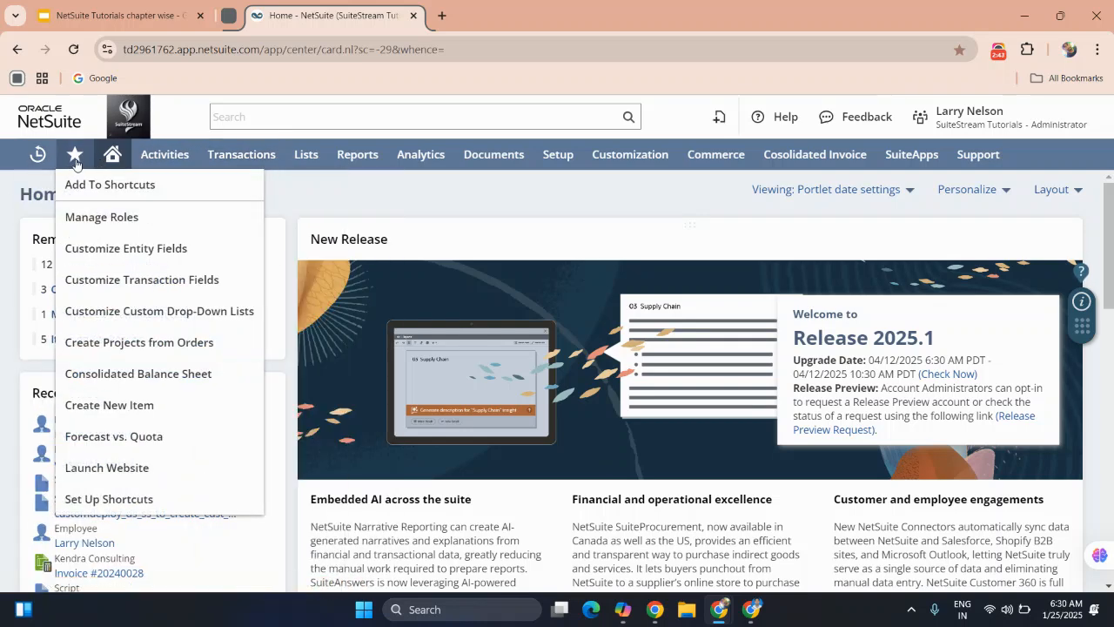
mouse_move(112, 159)
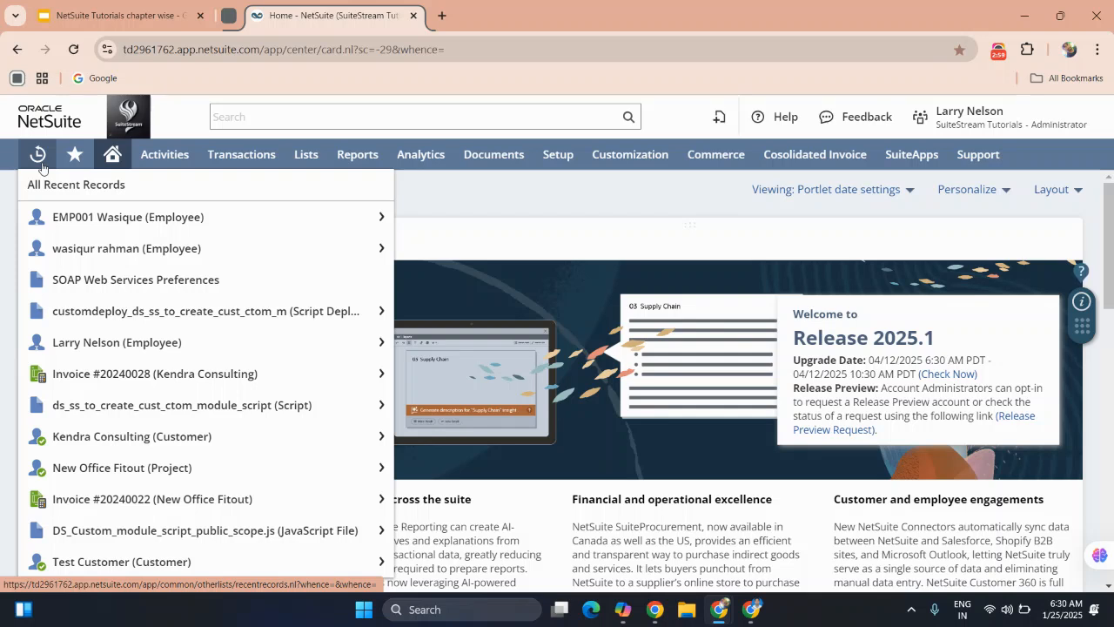
mouse_move(91, 221)
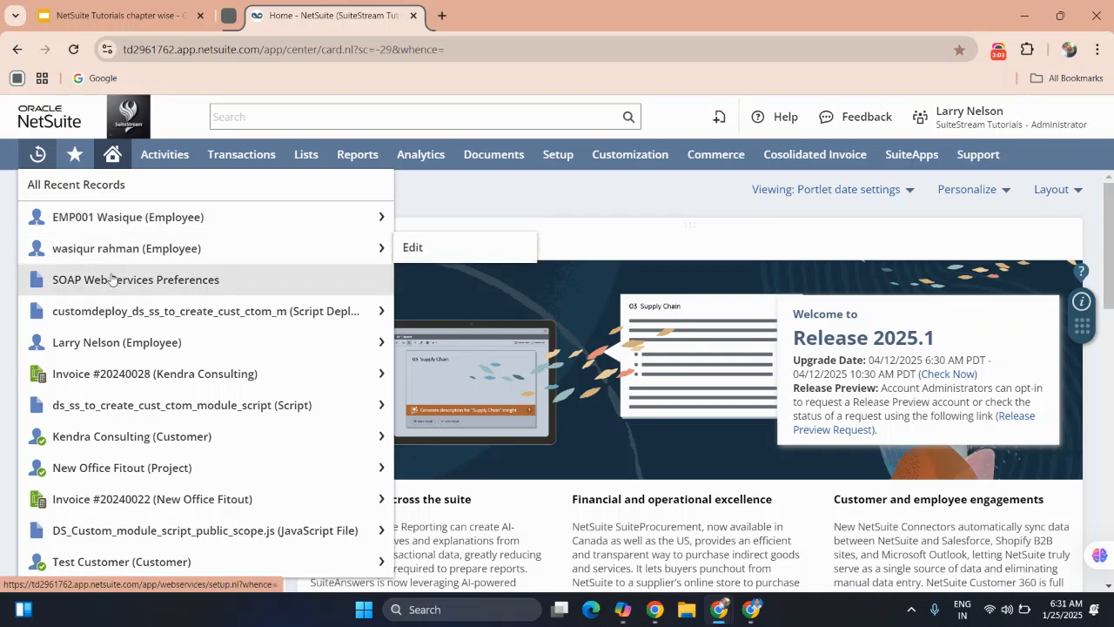
mouse_move(110, 345)
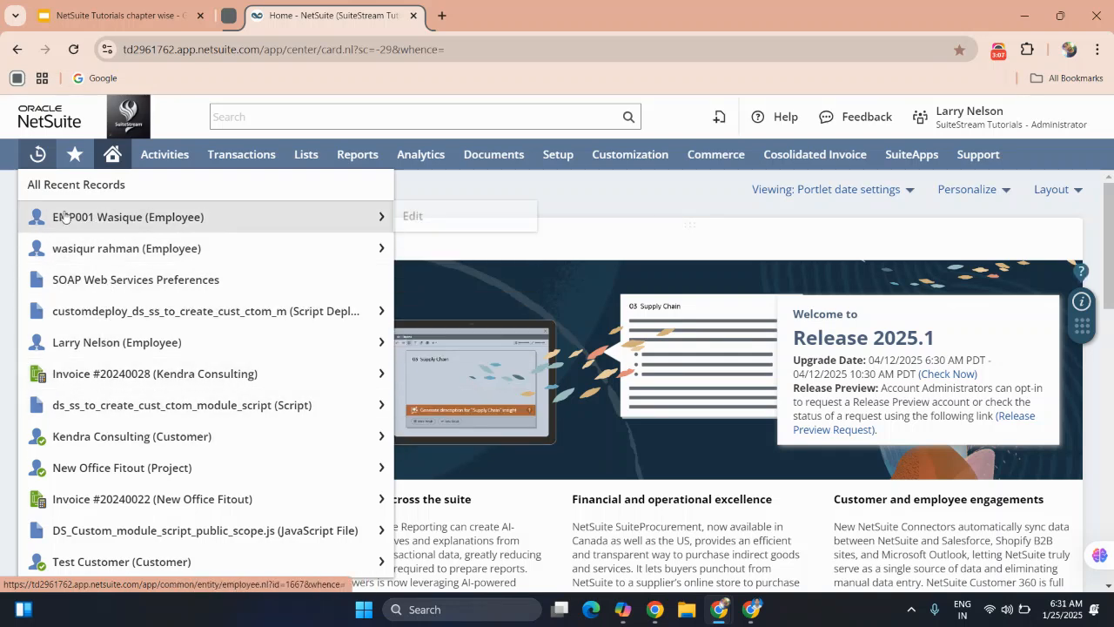
click(39, 165)
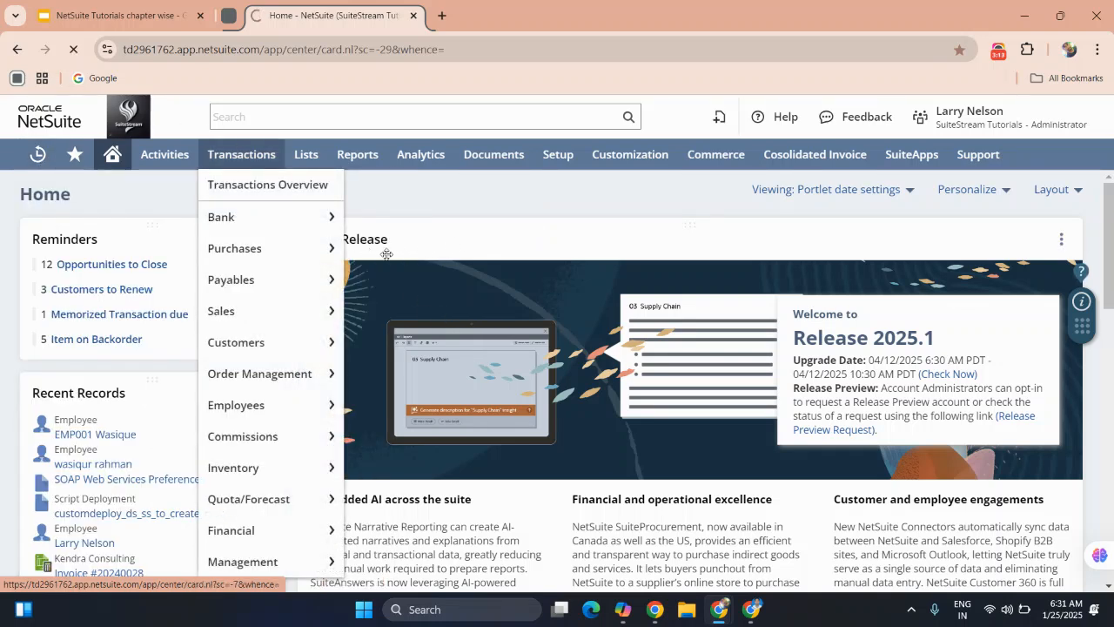
mouse_move(362, 301)
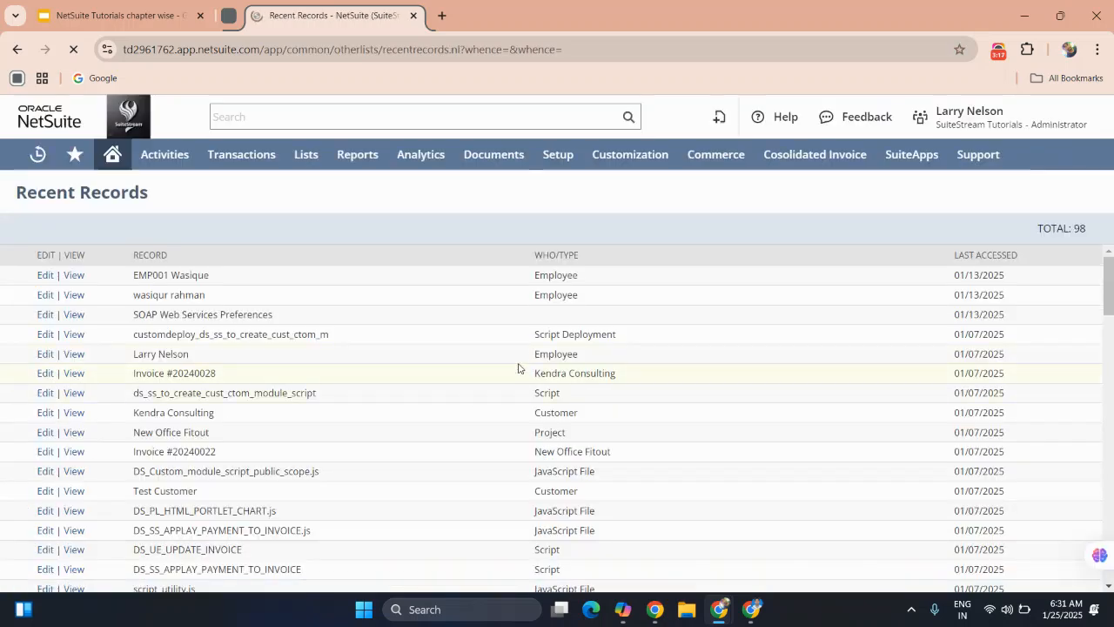
scroll(518, 368, down, 5)
scroll(517, 369, down, 7)
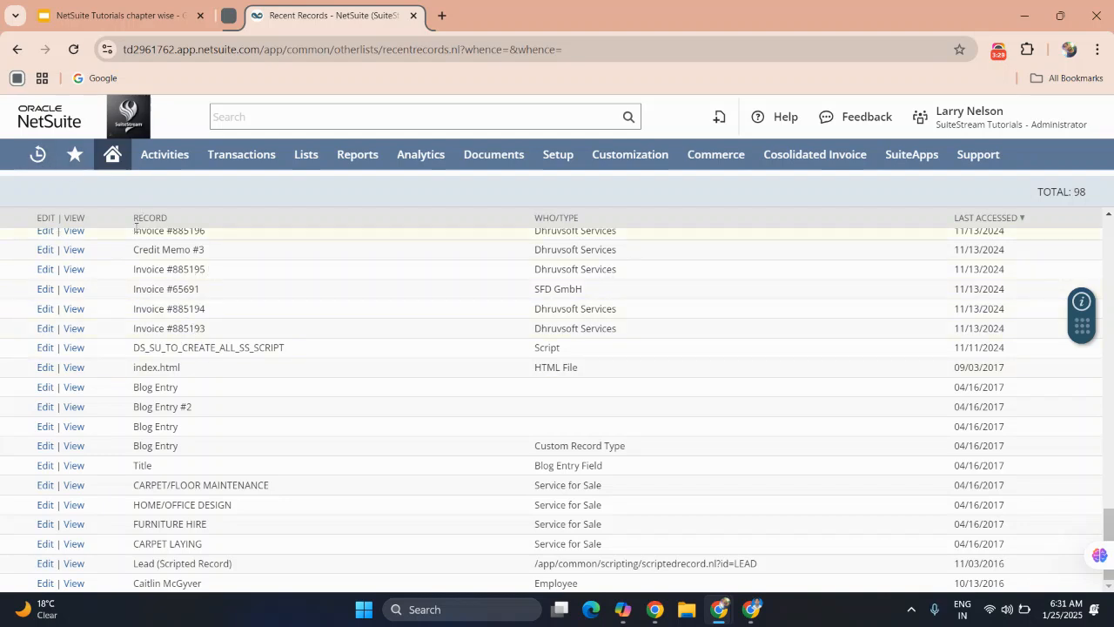
Save a shortcut named Test for the Recent Records page, set to open in a new window.
click(78, 168)
click(77, 166)
click(87, 196)
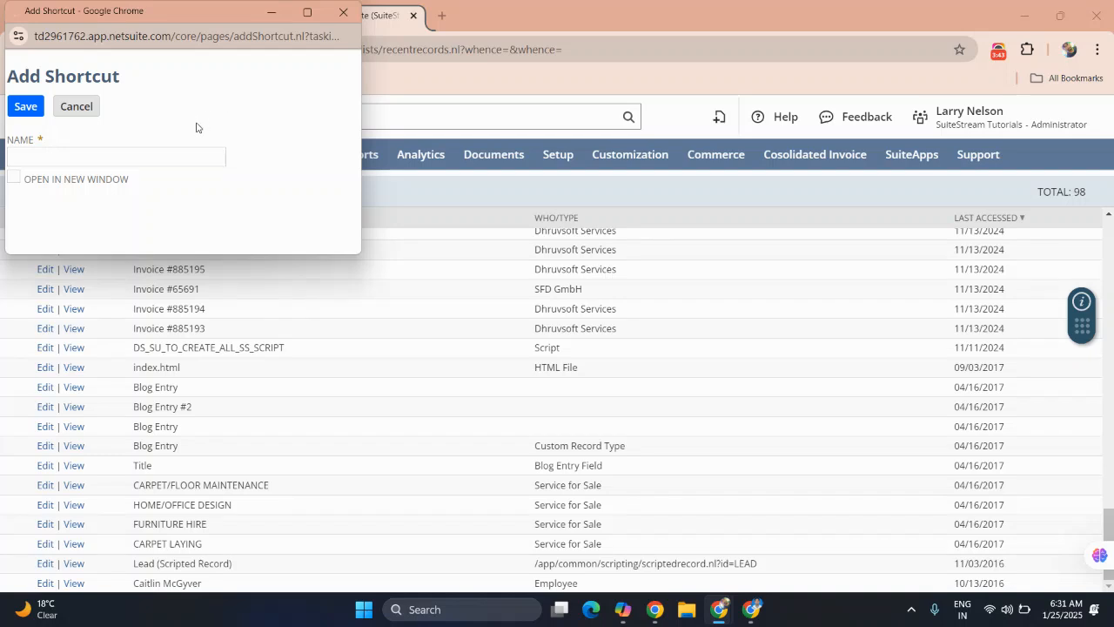
click(145, 158)
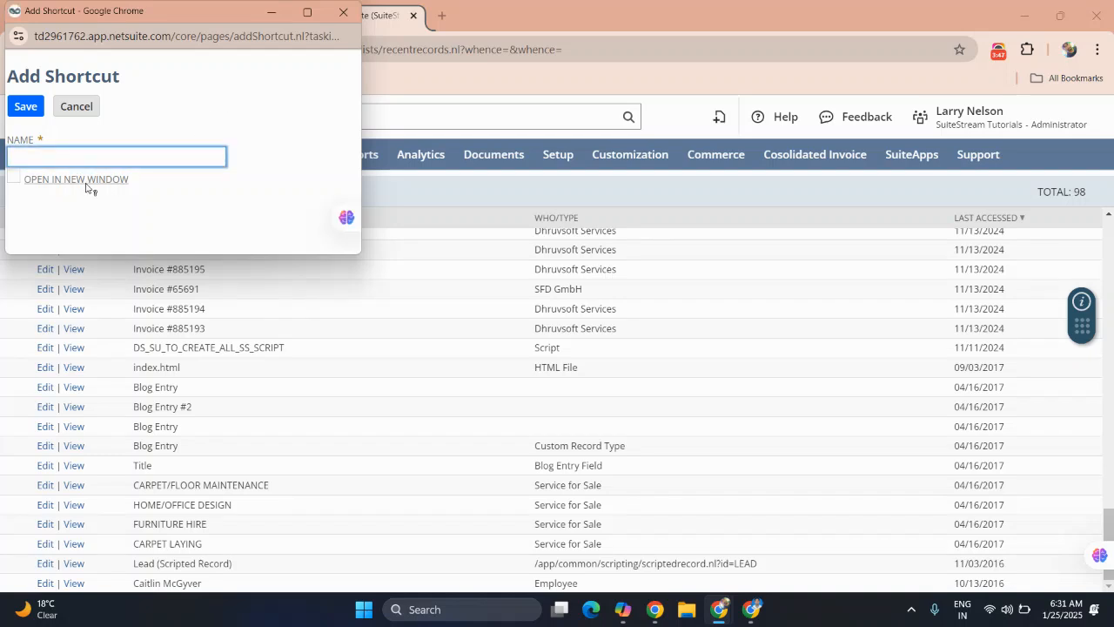
click(12, 179)
click(12, 180)
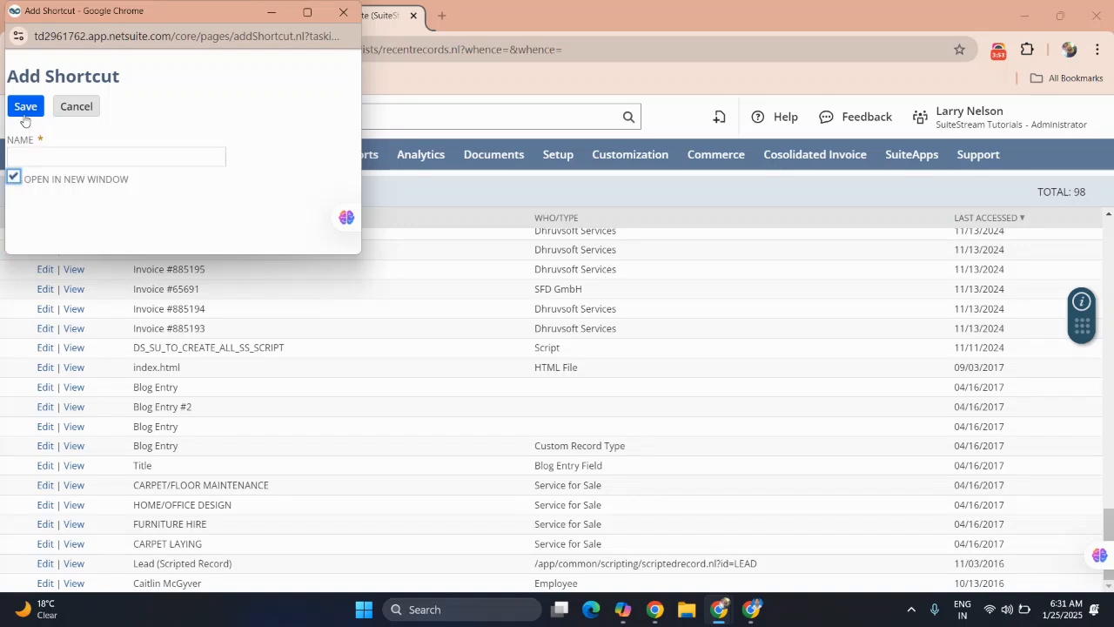
click(35, 157)
click(35, 157)
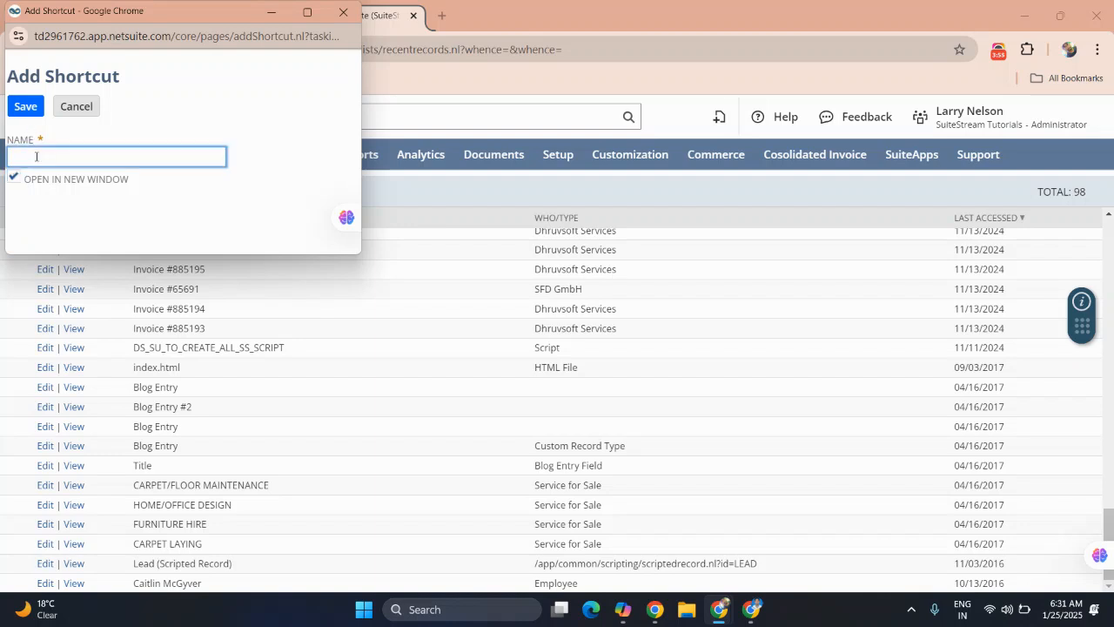
text(Test)
click(22, 107)
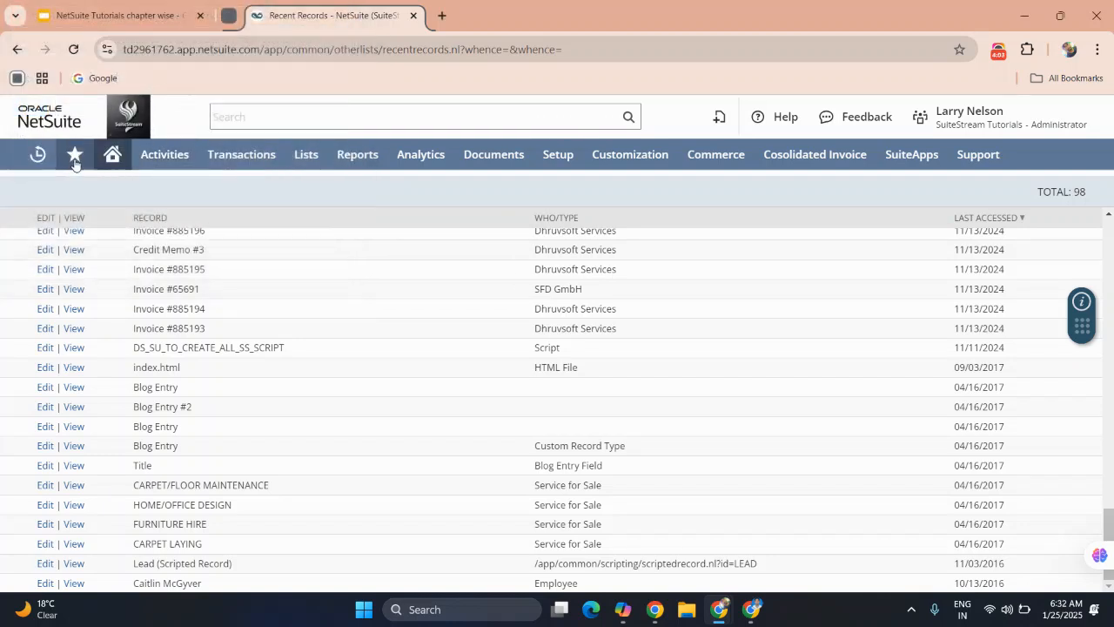
Return to the home dashboard and open the Set Preferences page.
click(111, 158)
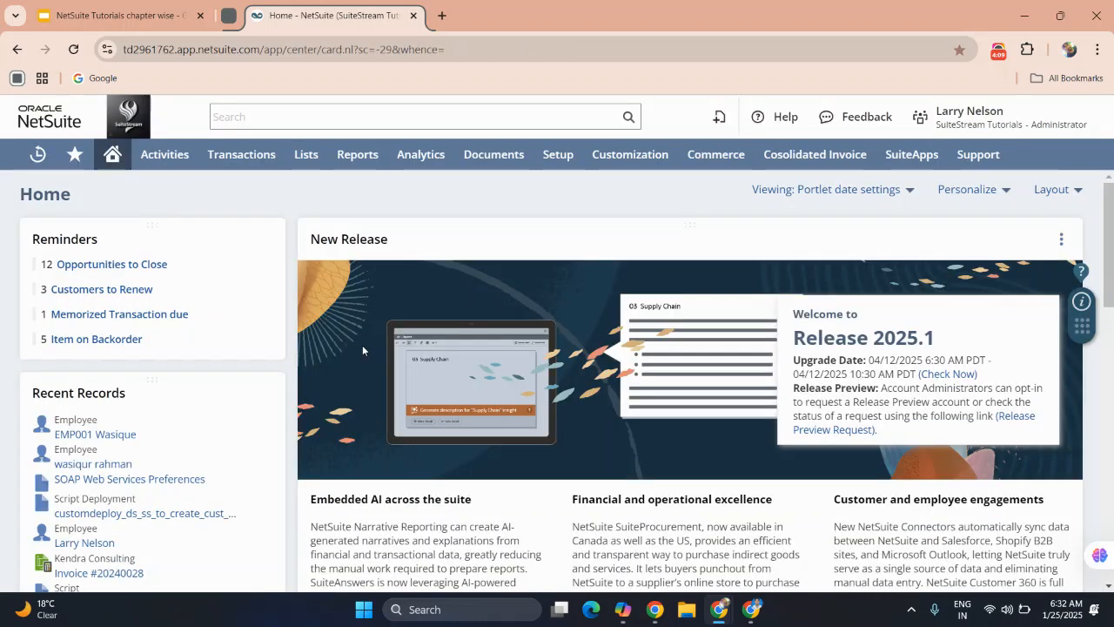
mouse_move(76, 157)
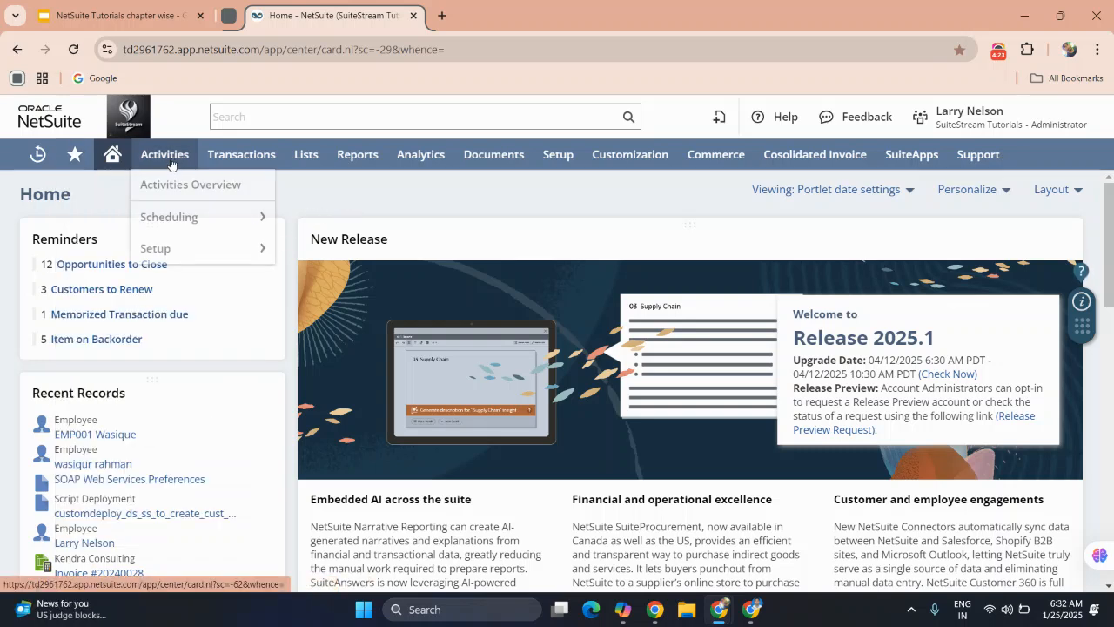
mouse_move(114, 162)
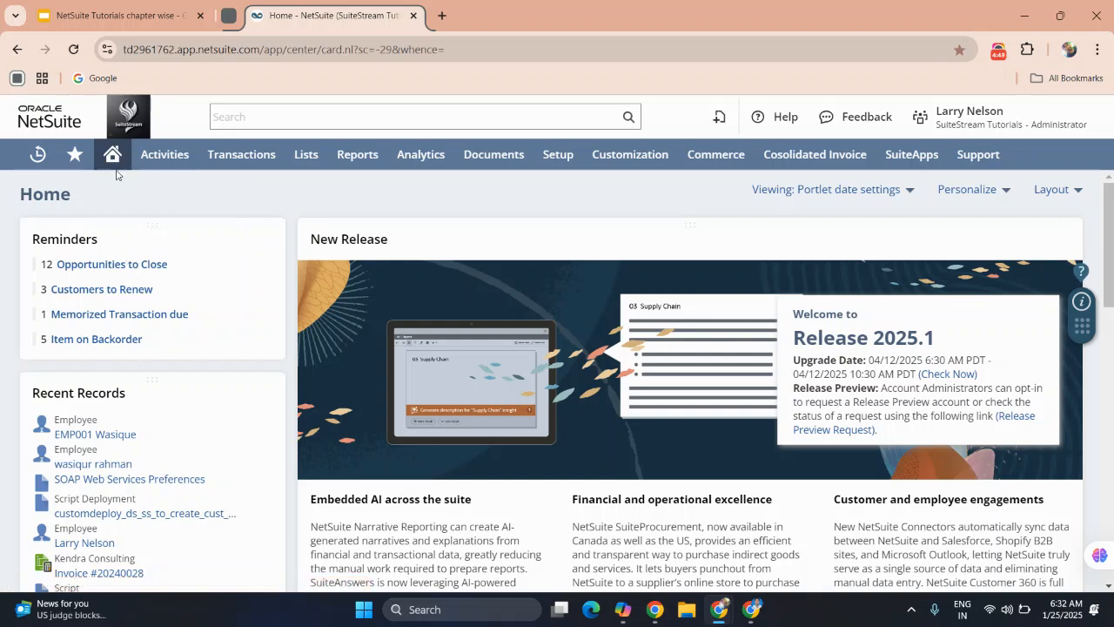
click(132, 219)
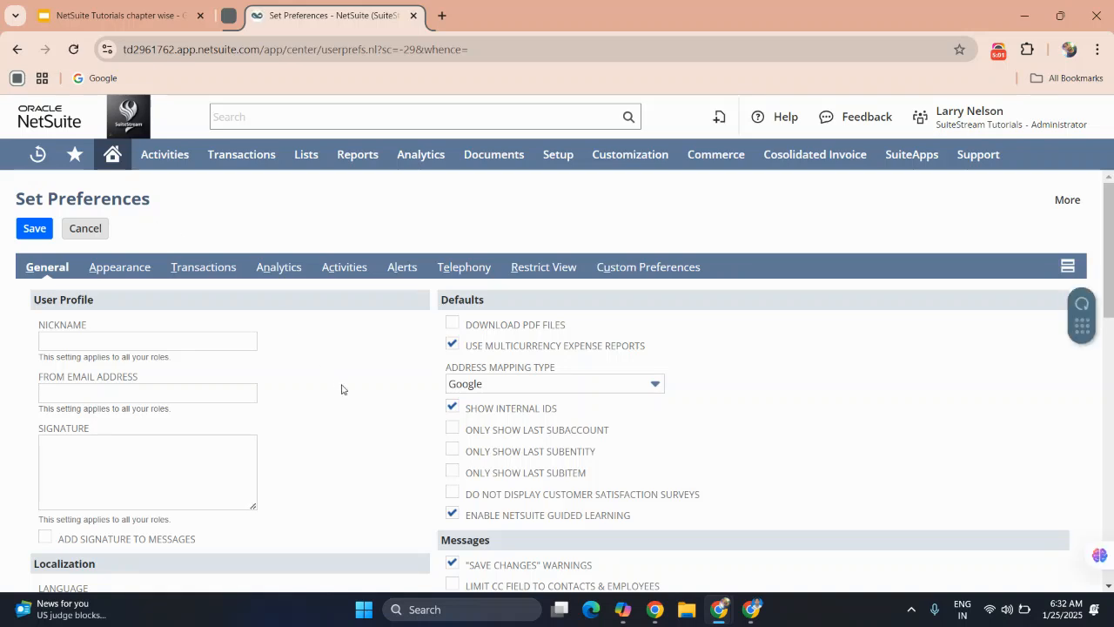
Examine the general preferences, from the user profile and defaults through localization, optimization and formatting settings.
scroll(341, 389, down, 2)
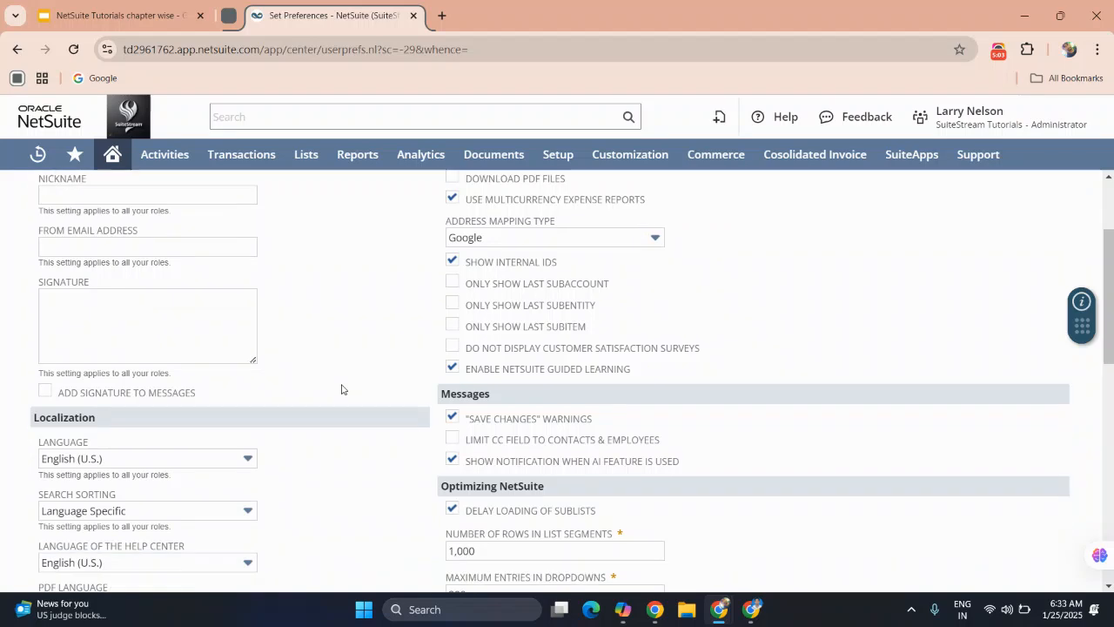
scroll(341, 389, down, 1)
scroll(341, 389, up, 2)
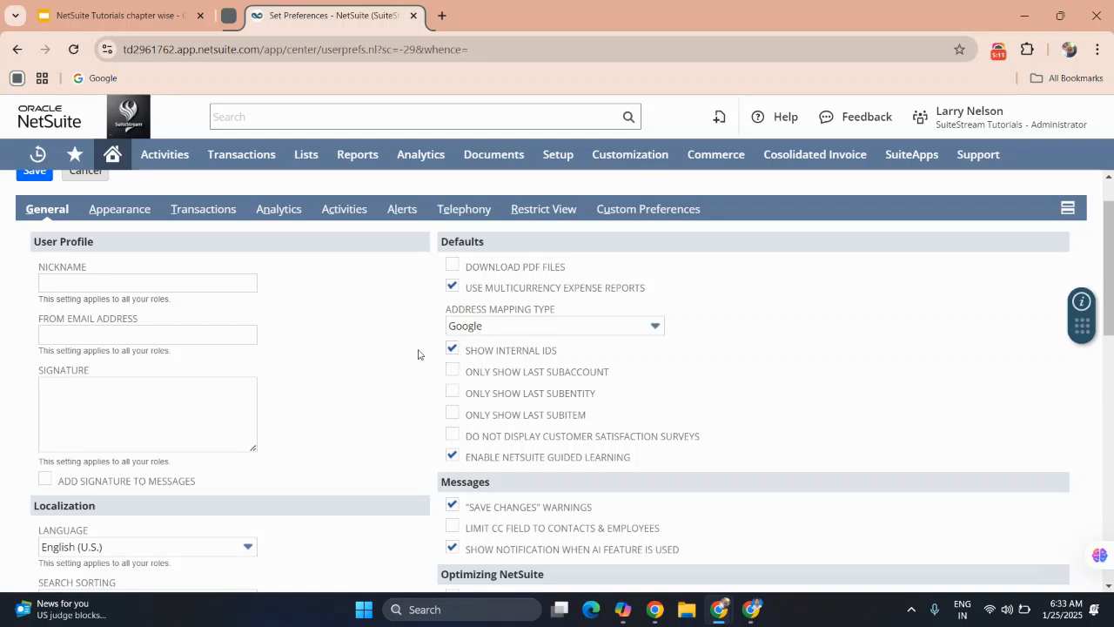
scroll(415, 352, down, 1)
scroll(414, 352, down, 1)
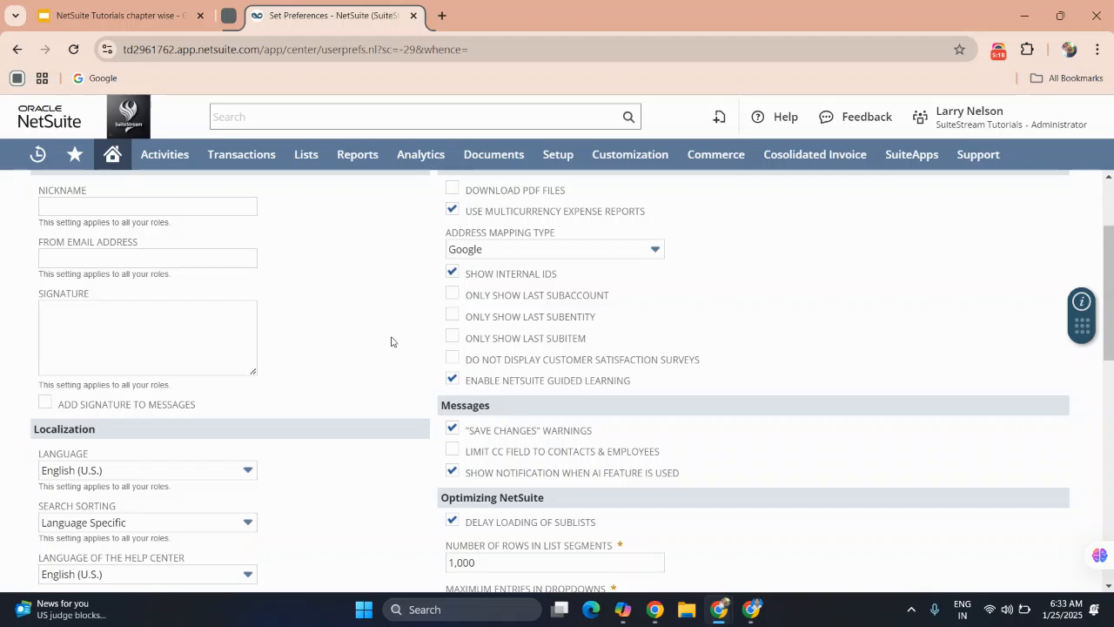
scroll(391, 341, down, 2)
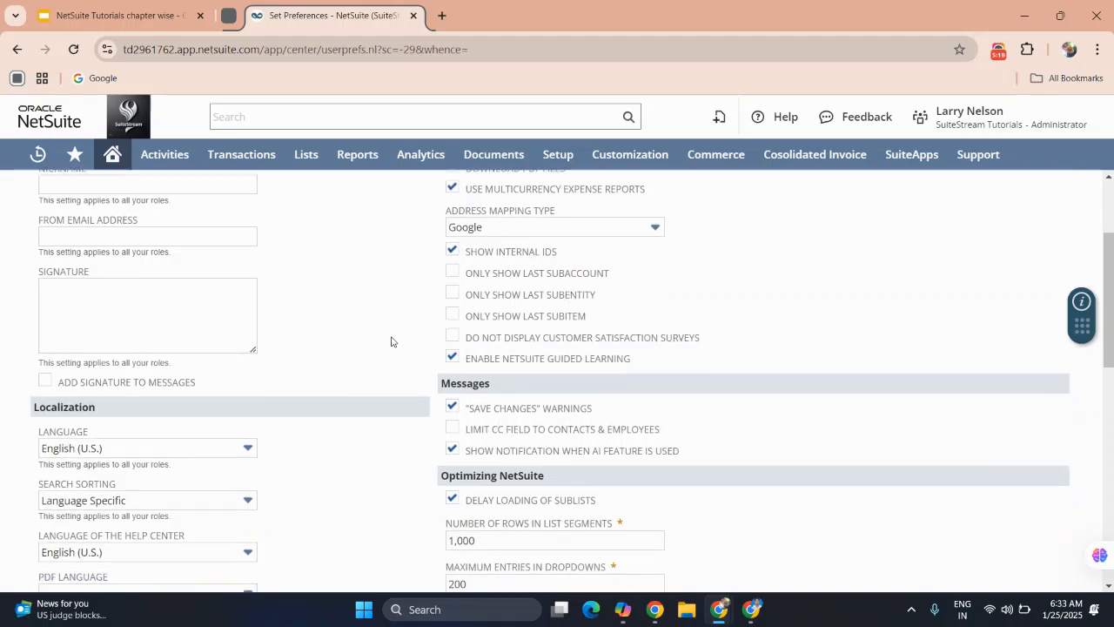
scroll(391, 341, down, 3)
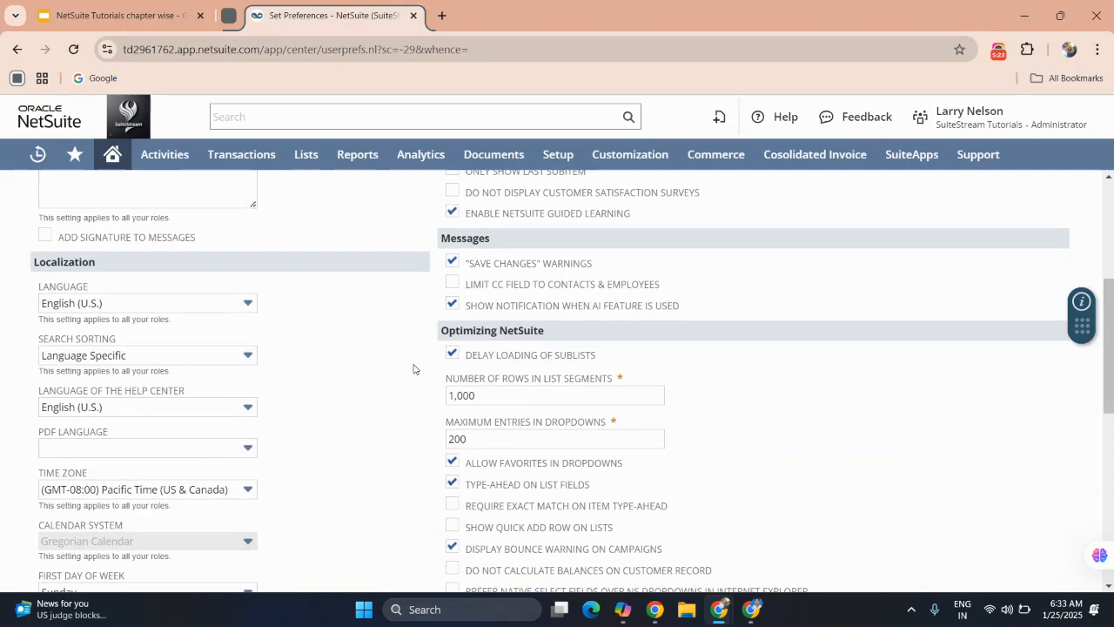
scroll(414, 369, down, 3)
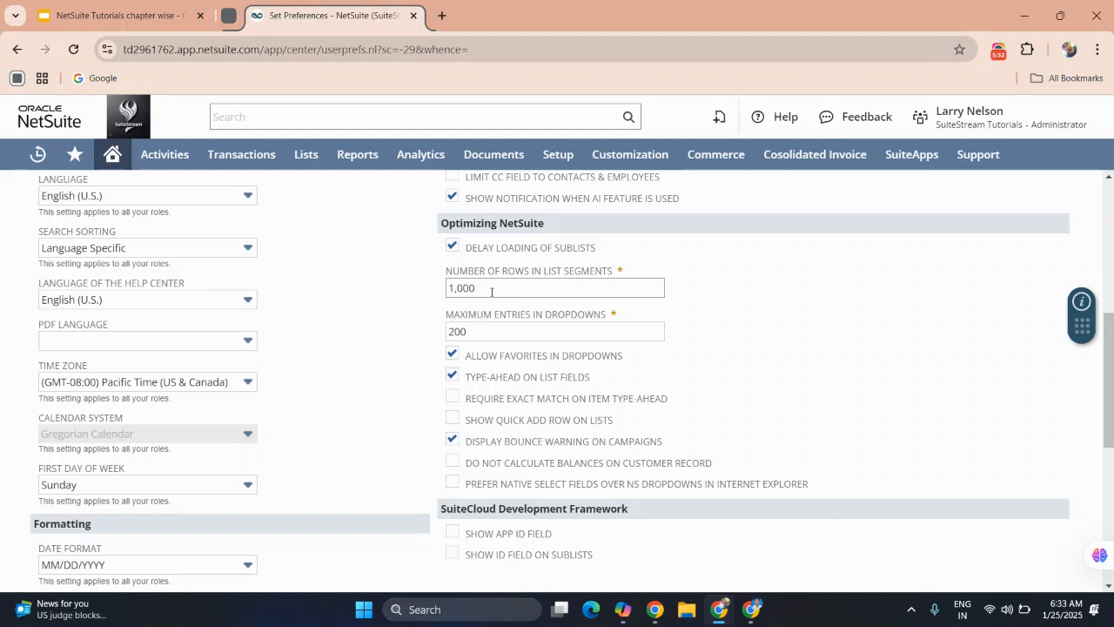
scroll(414, 377, down, 1)
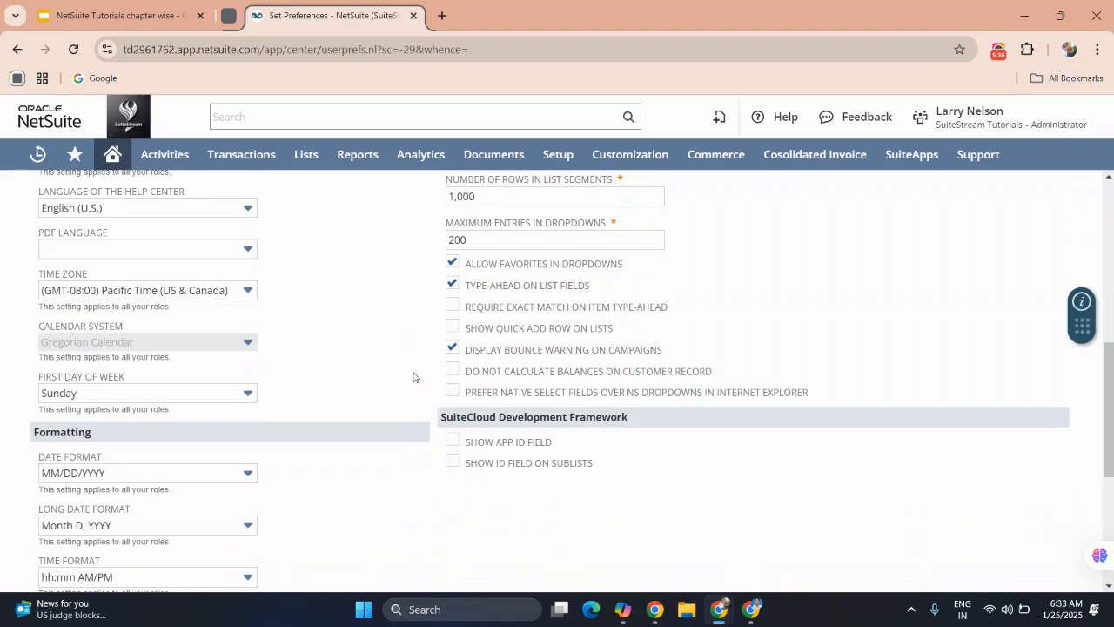
scroll(413, 377, down, 1)
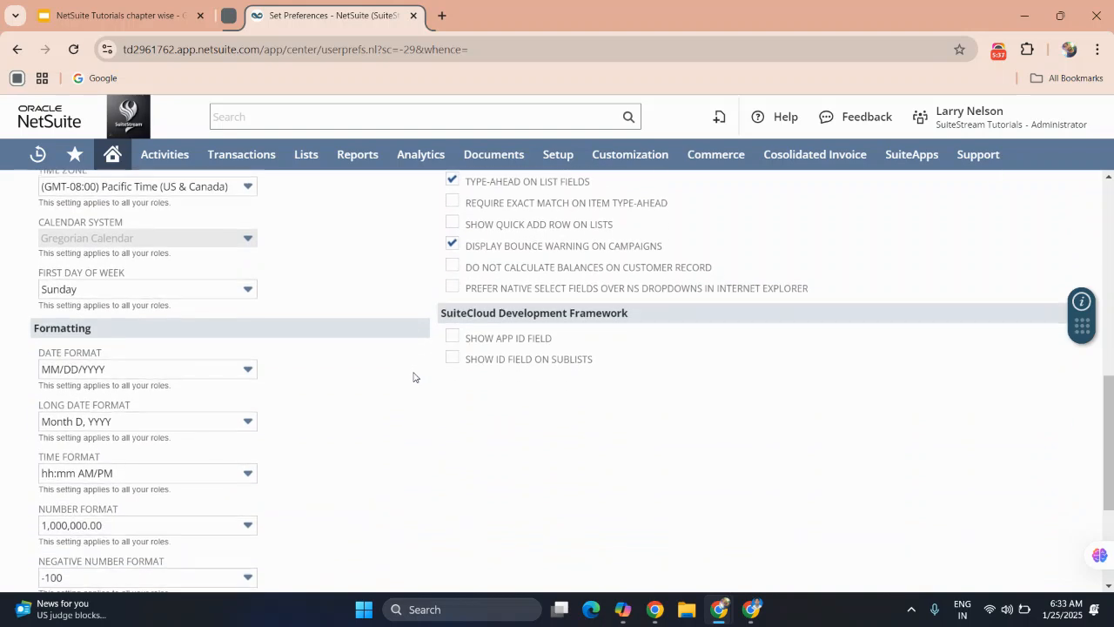
scroll(413, 377, down, 1)
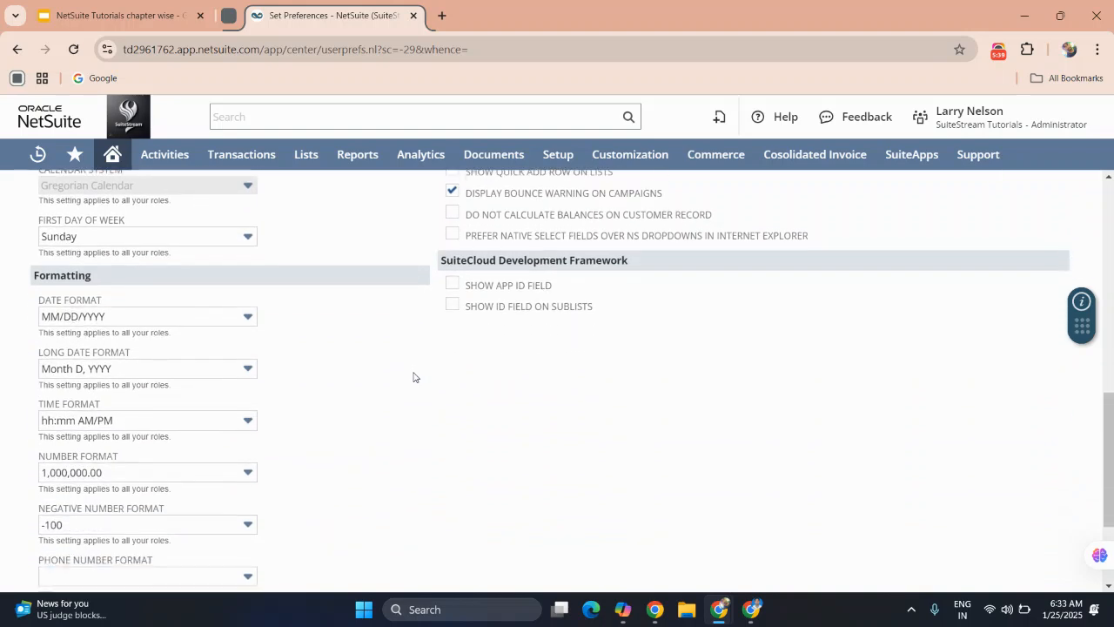
Go back to the localization preferences and view the choices offered for the interface language.
scroll(107, 231, up, 1)
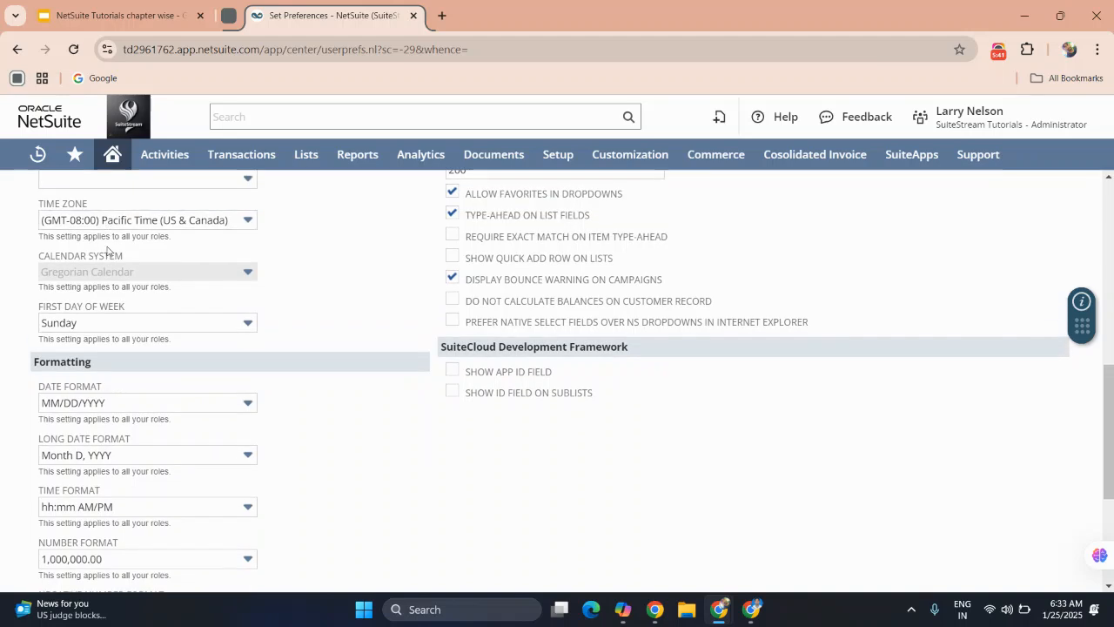
scroll(107, 249, up, 1)
scroll(107, 248, up, 1)
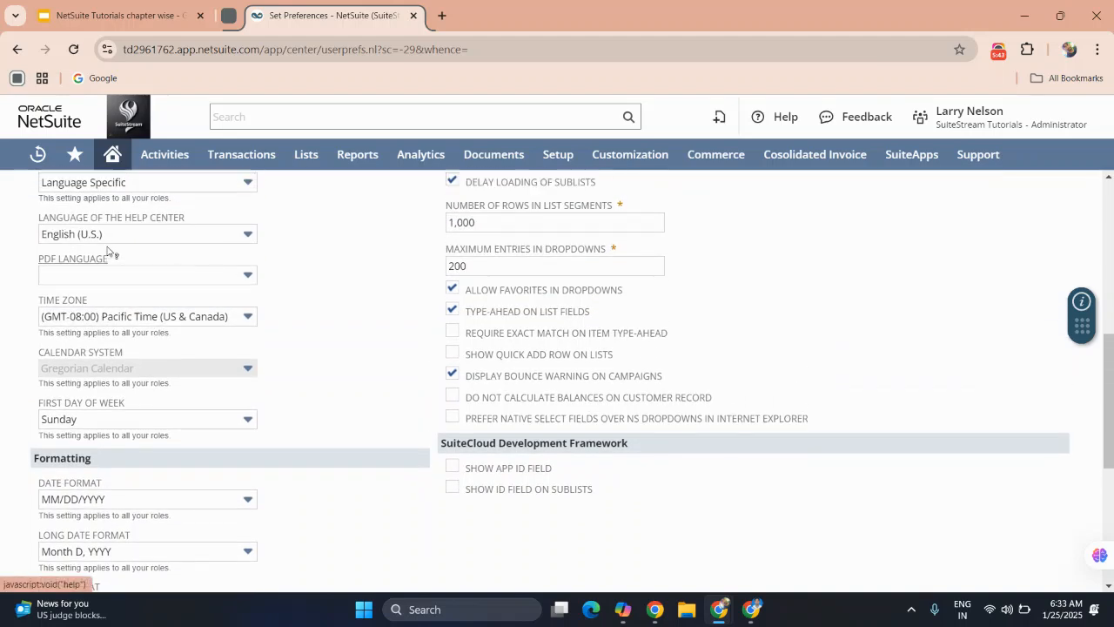
scroll(101, 231, up, 2)
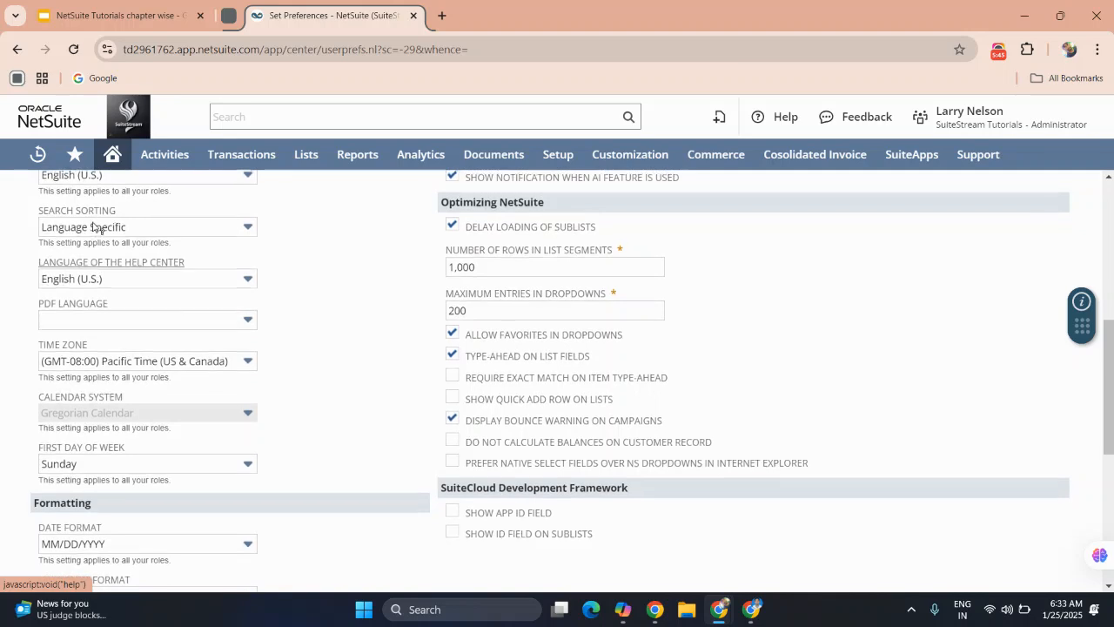
scroll(96, 225, up, 1)
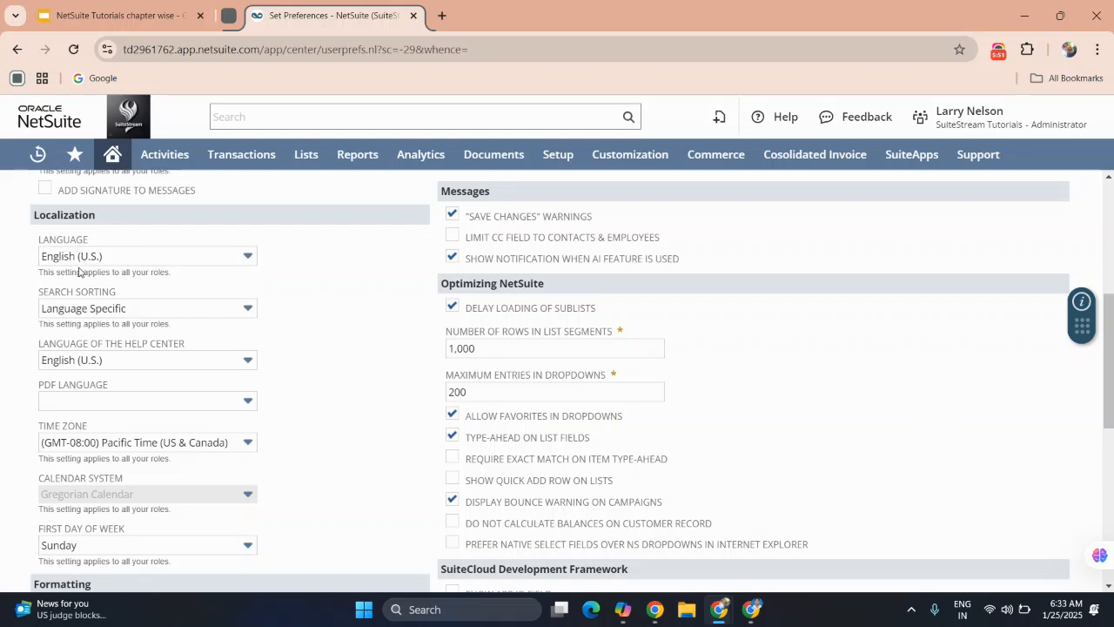
click(120, 256)
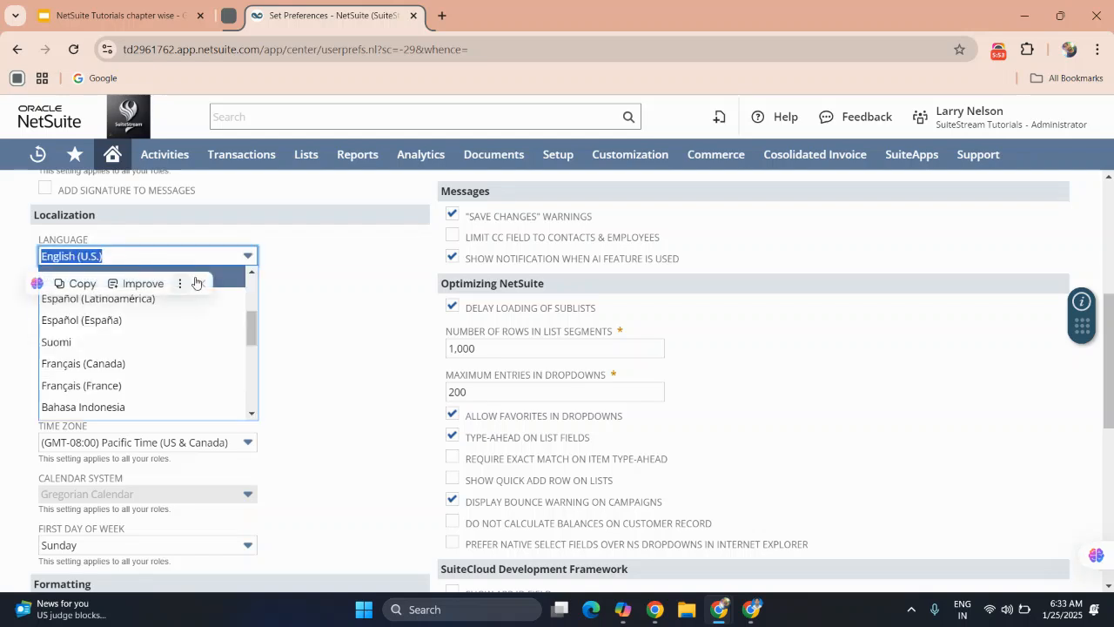
click(299, 291)
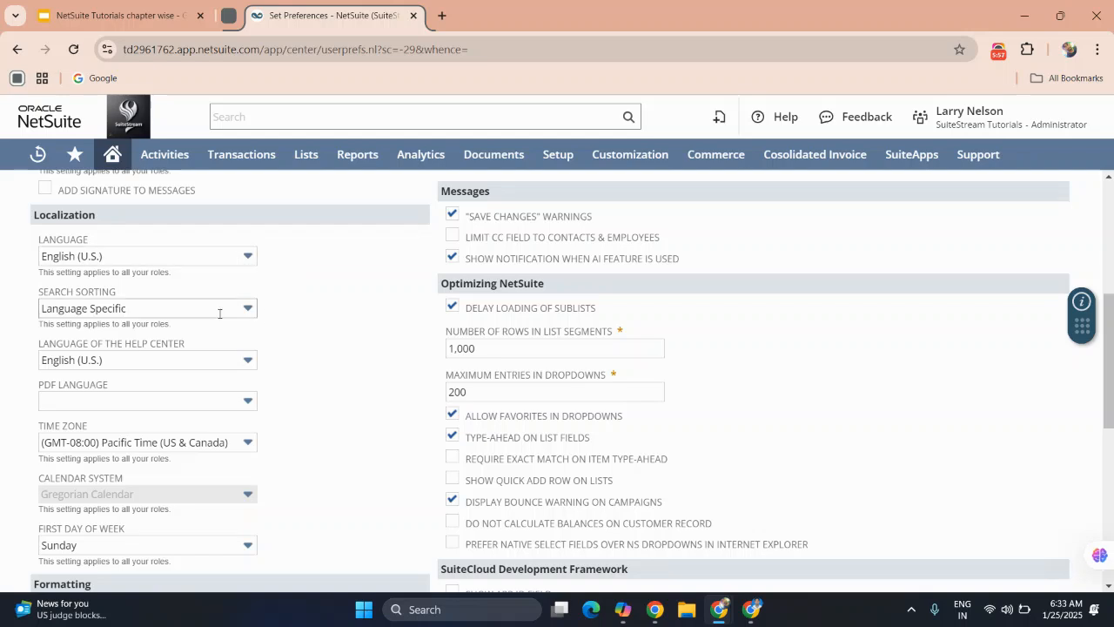
click(138, 256)
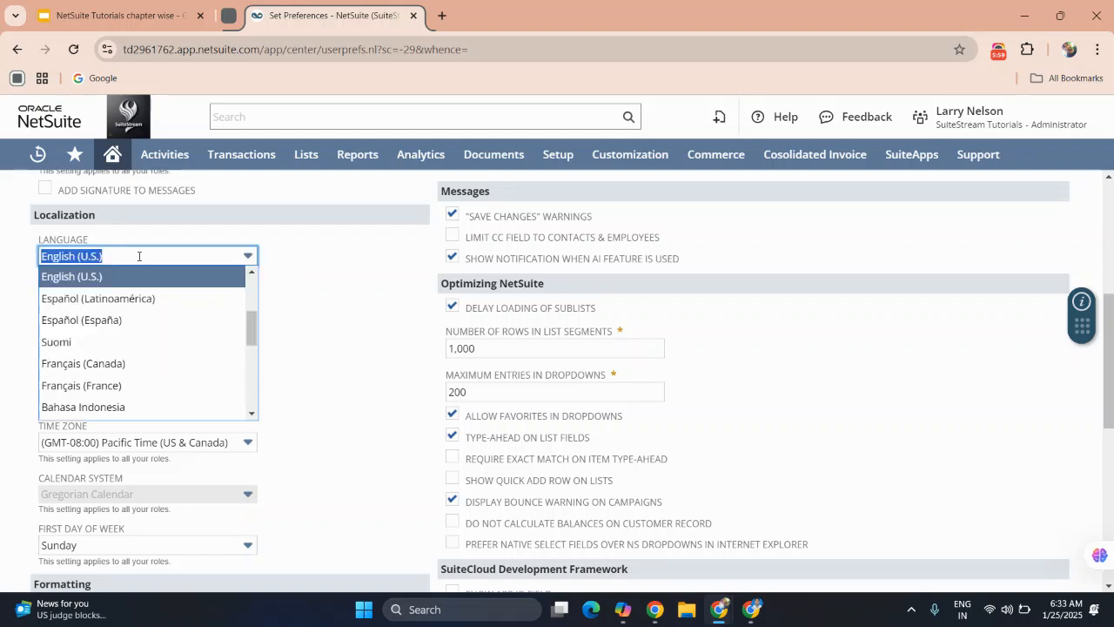
Set the search sorting preference to English (U.S.), leaving the interface language as it is.
click(314, 308)
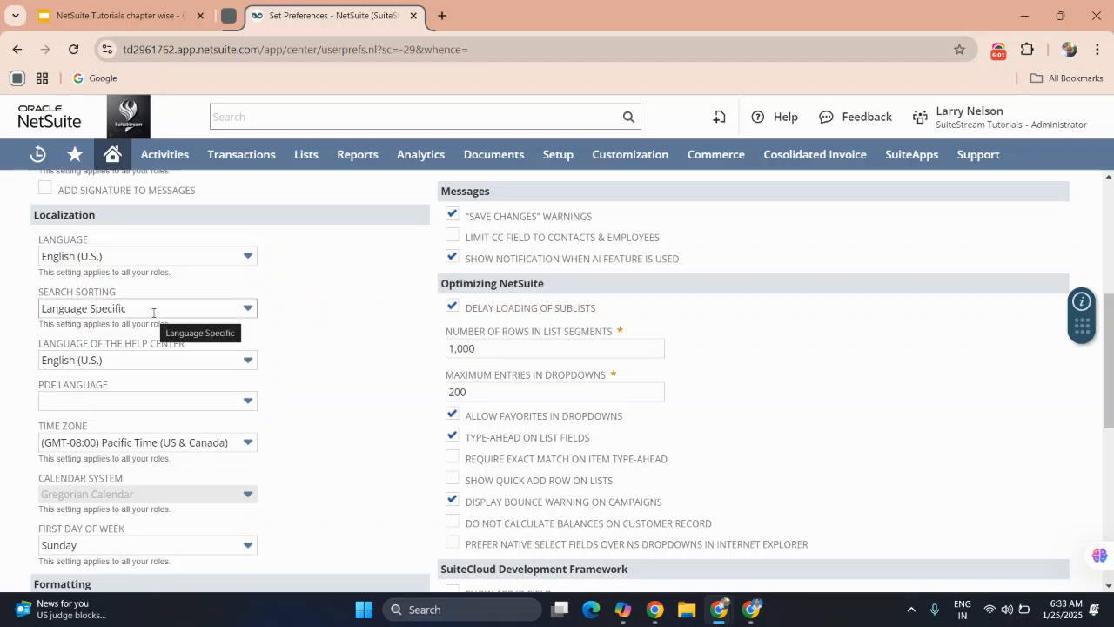
click(154, 311)
click(149, 330)
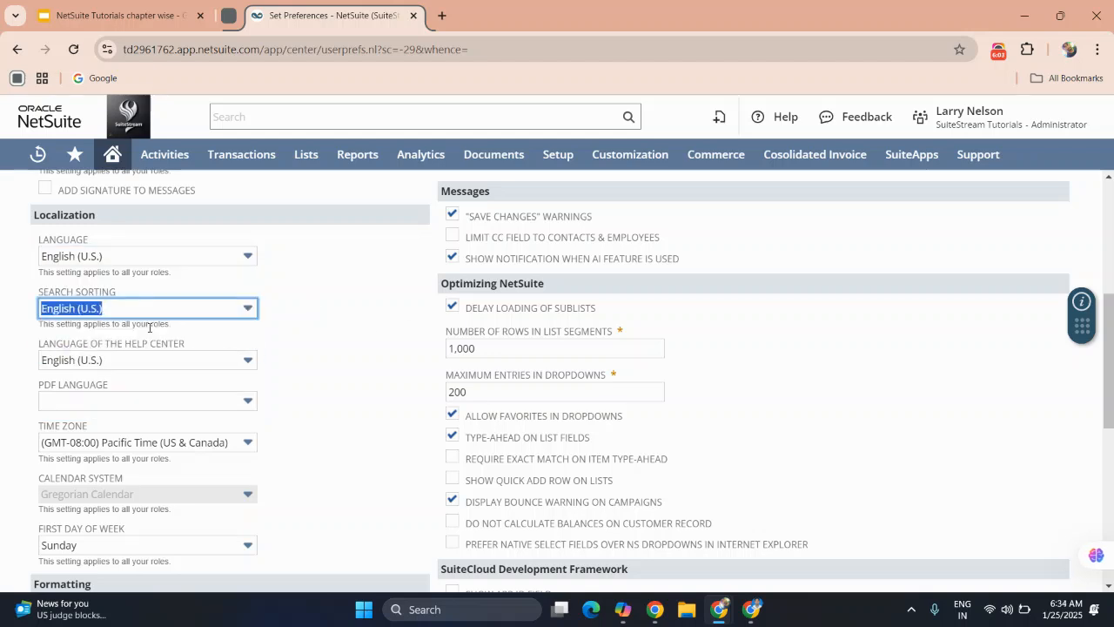
click(338, 397)
Set the time zone preference to (GMT+05:30) Chennai, Kolkata, Mumbai, New Delhi.
scroll(338, 397, down, 1)
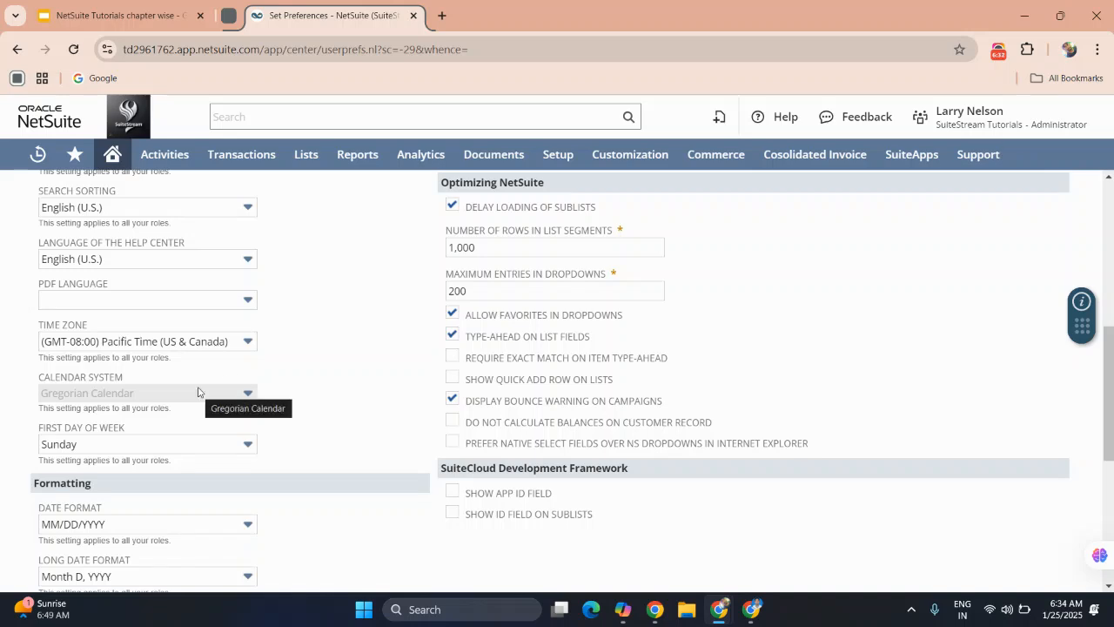
scroll(198, 392, down, 1)
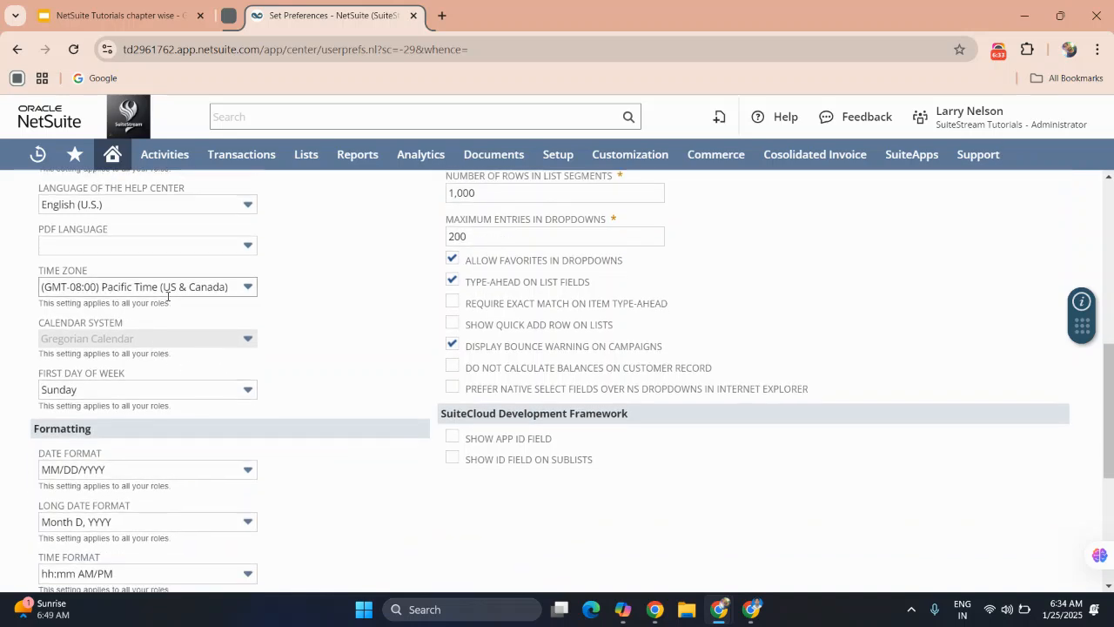
click(168, 291)
scroll(191, 359, up, 4)
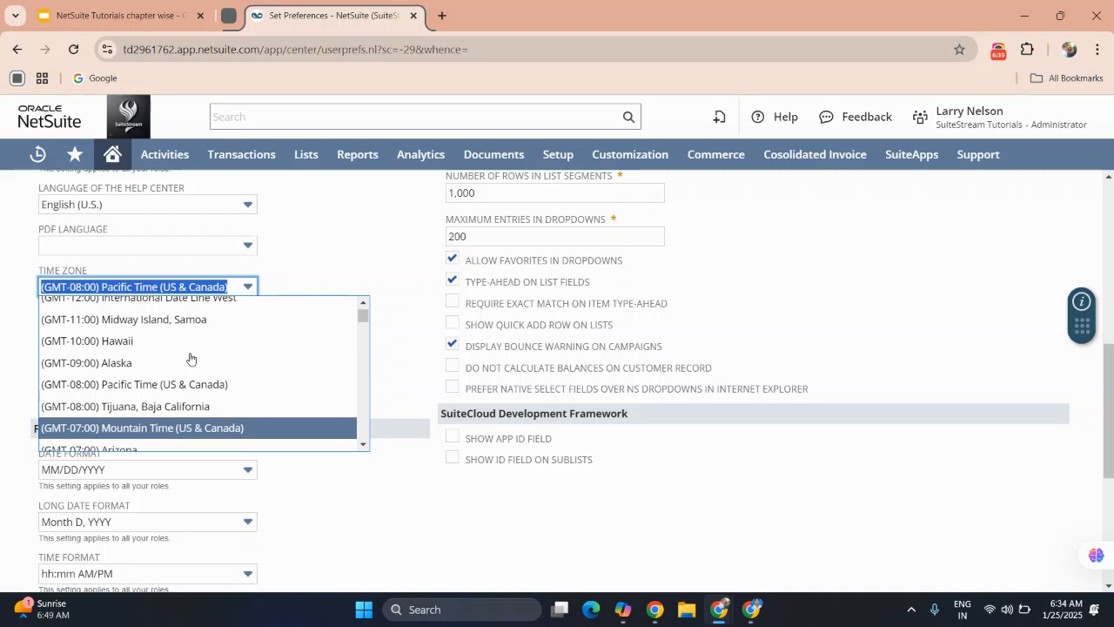
scroll(191, 358, down, 5)
scroll(190, 359, down, 3)
scroll(190, 358, down, 5)
scroll(190, 359, down, 4)
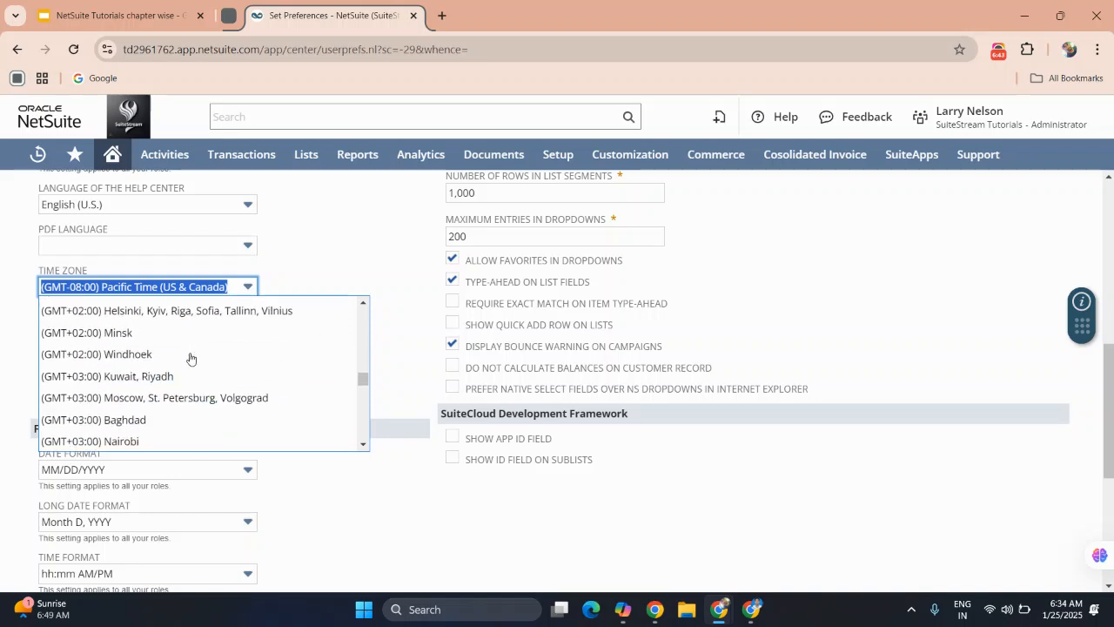
scroll(191, 358, down, 8)
scroll(190, 359, down, 5)
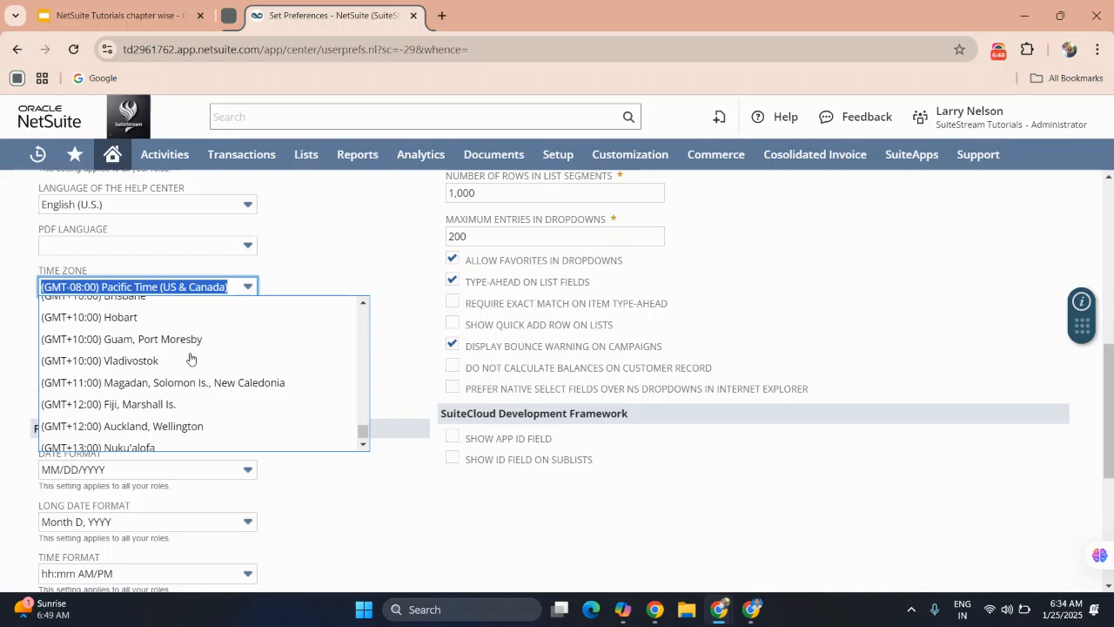
scroll(190, 358, up, 6)
scroll(191, 359, up, 4)
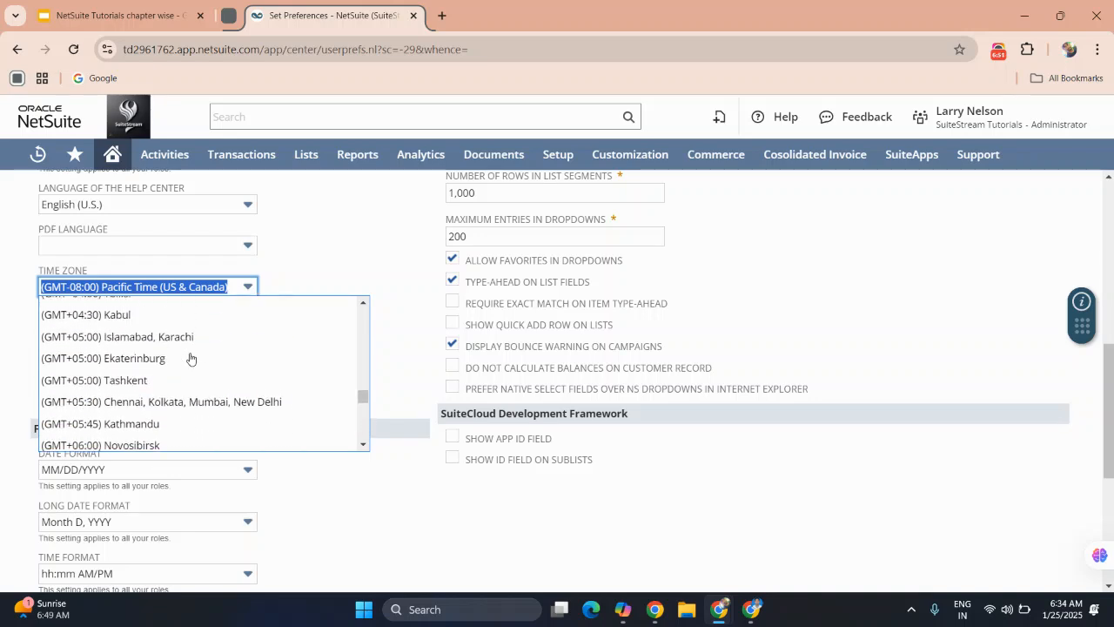
click(193, 403)
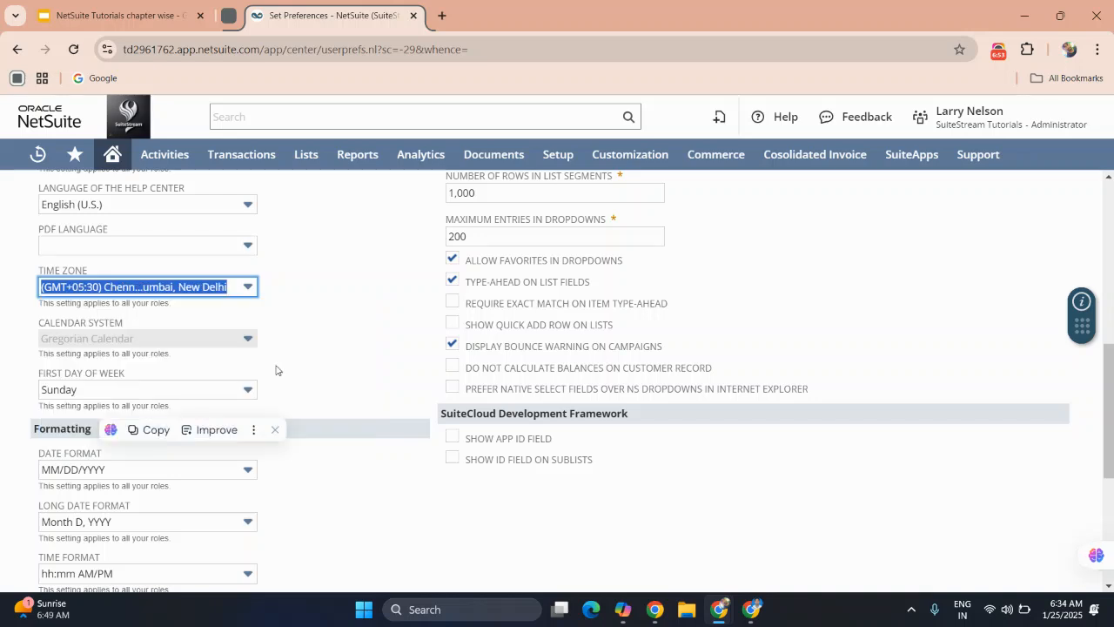
Examine the calendar system, first day of week and the date, time and number formatting preferences.
scroll(316, 348, down, 1)
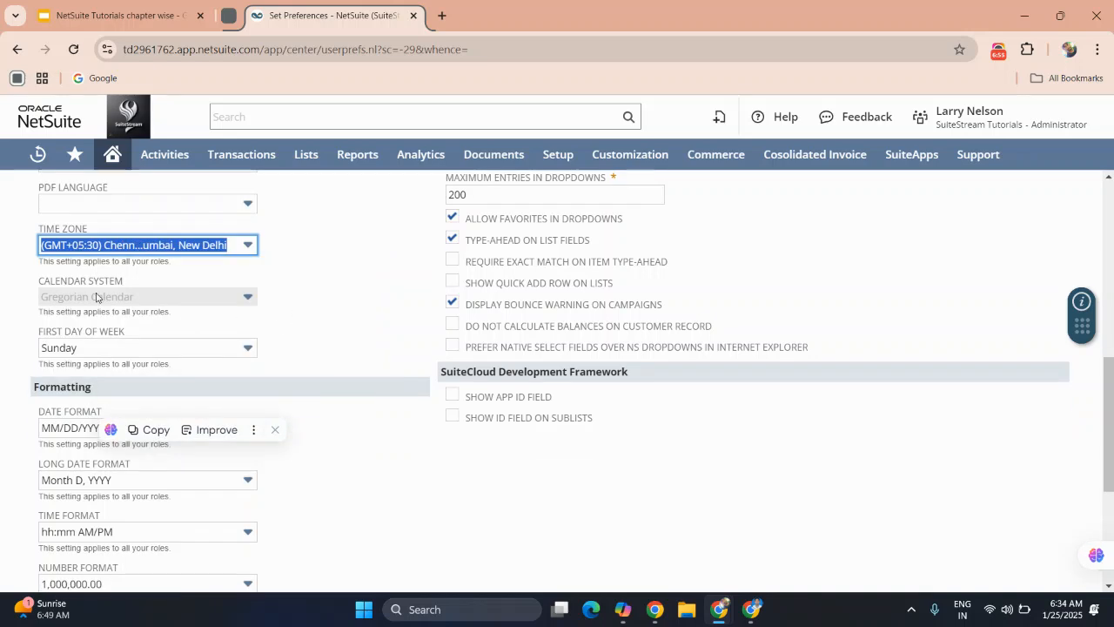
click(249, 297)
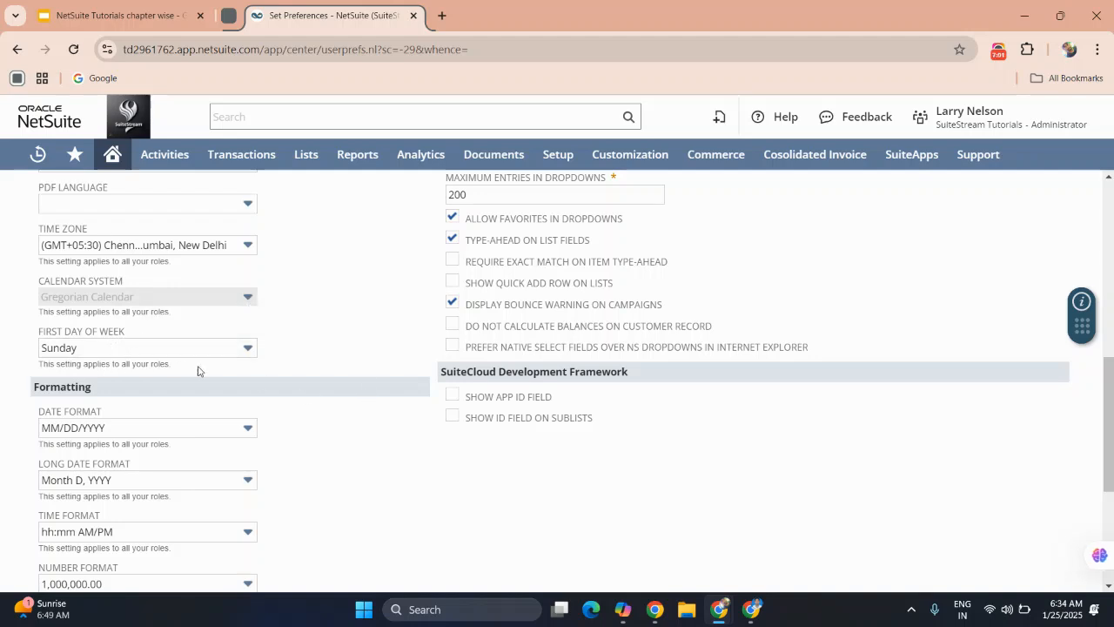
scroll(224, 368, down, 1)
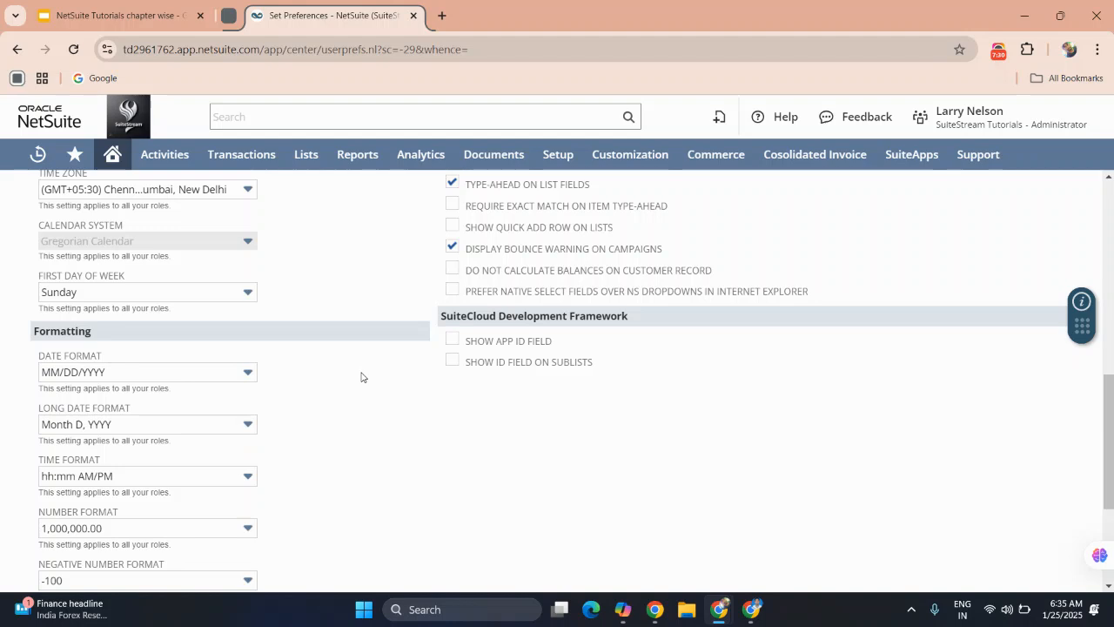
scroll(362, 376, down, 1)
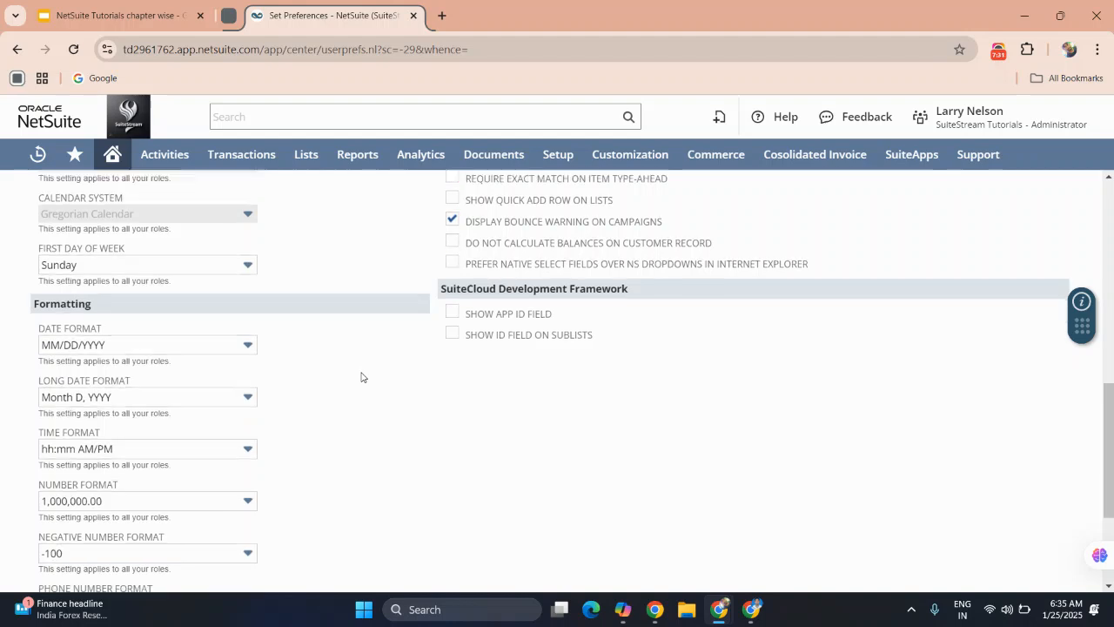
scroll(362, 376, down, 5)
scroll(362, 376, up, 1)
scroll(362, 376, down, 1)
scroll(362, 376, up, 15)
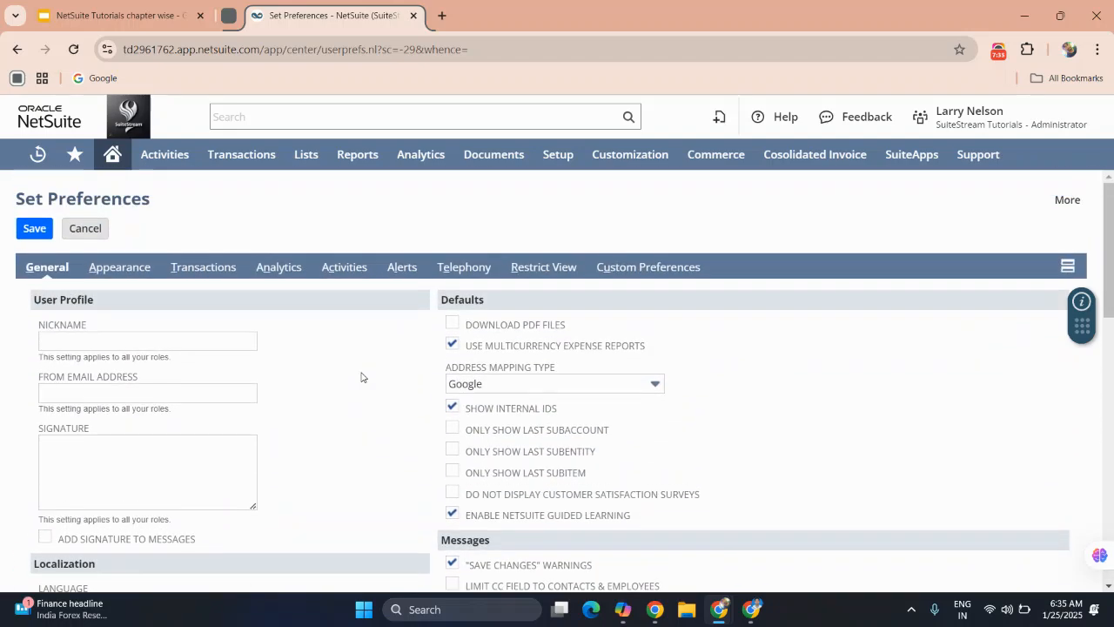
Open the Appearance preferences and examine the Redwood Experience, colors, styles, chart themes and dashboard settings.
click(116, 272)
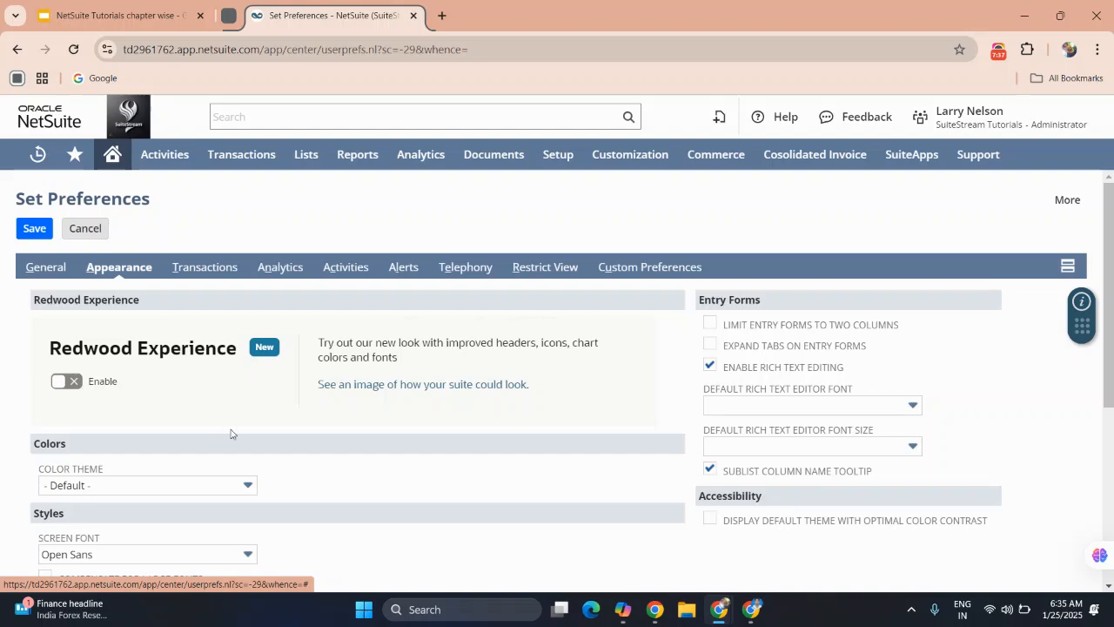
scroll(232, 436, down, 2)
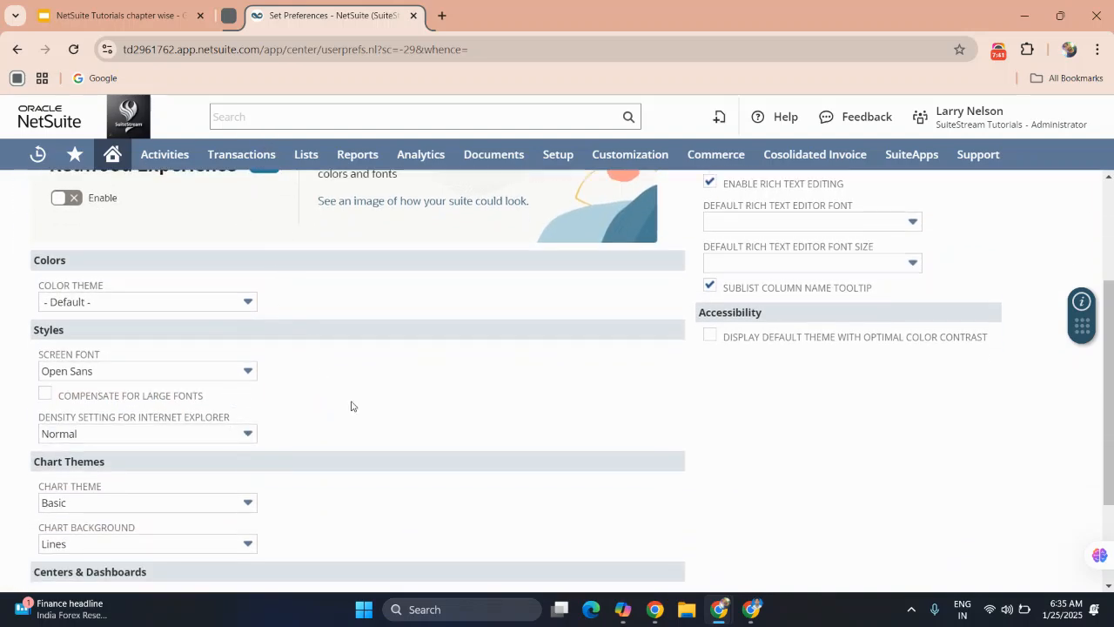
scroll(351, 405, up, 2)
scroll(352, 405, up, 1)
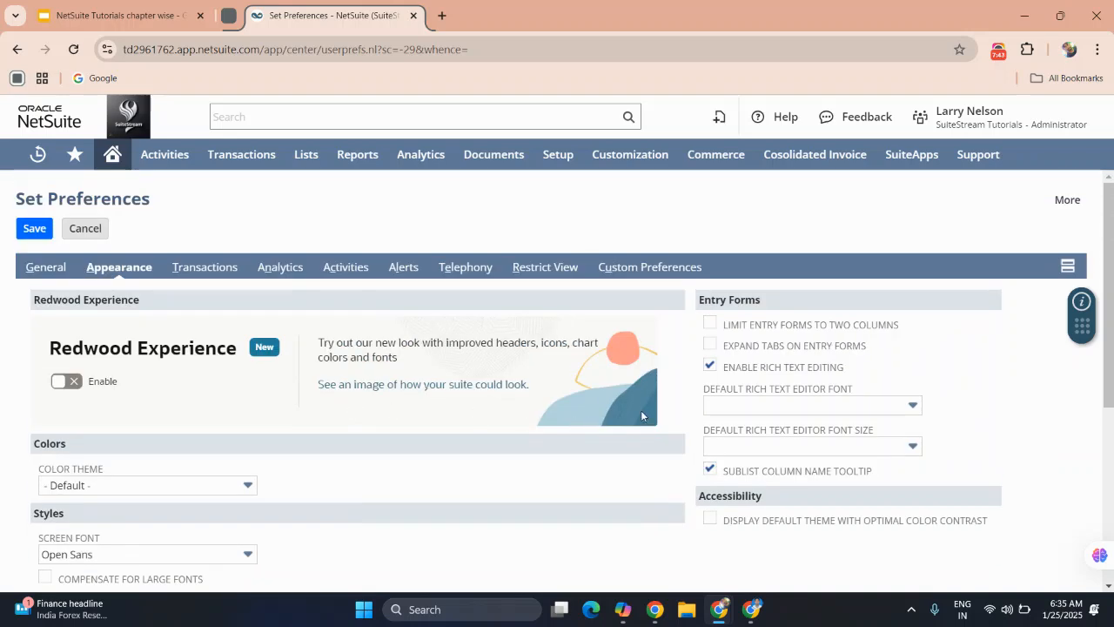
scroll(254, 278, down, 1)
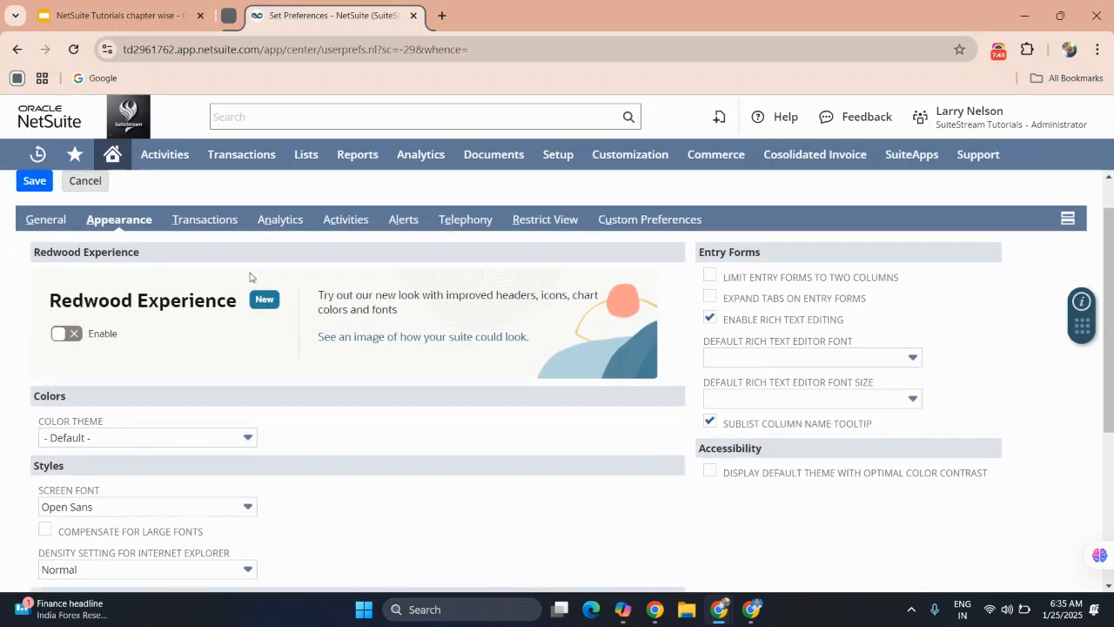
scroll(207, 396, down, 3)
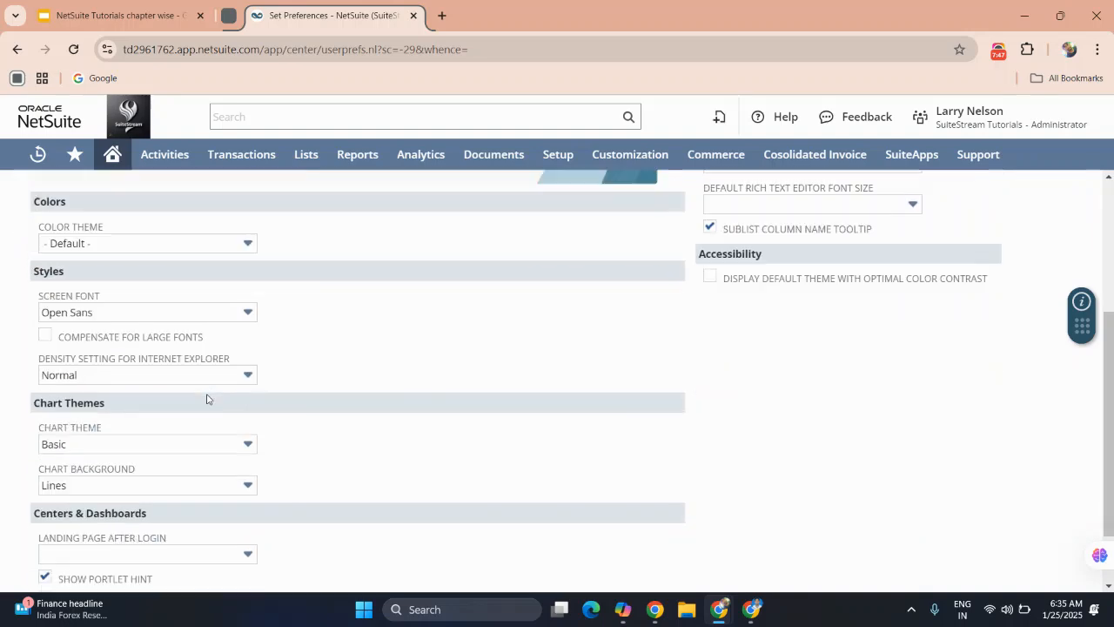
scroll(207, 397, up, 2)
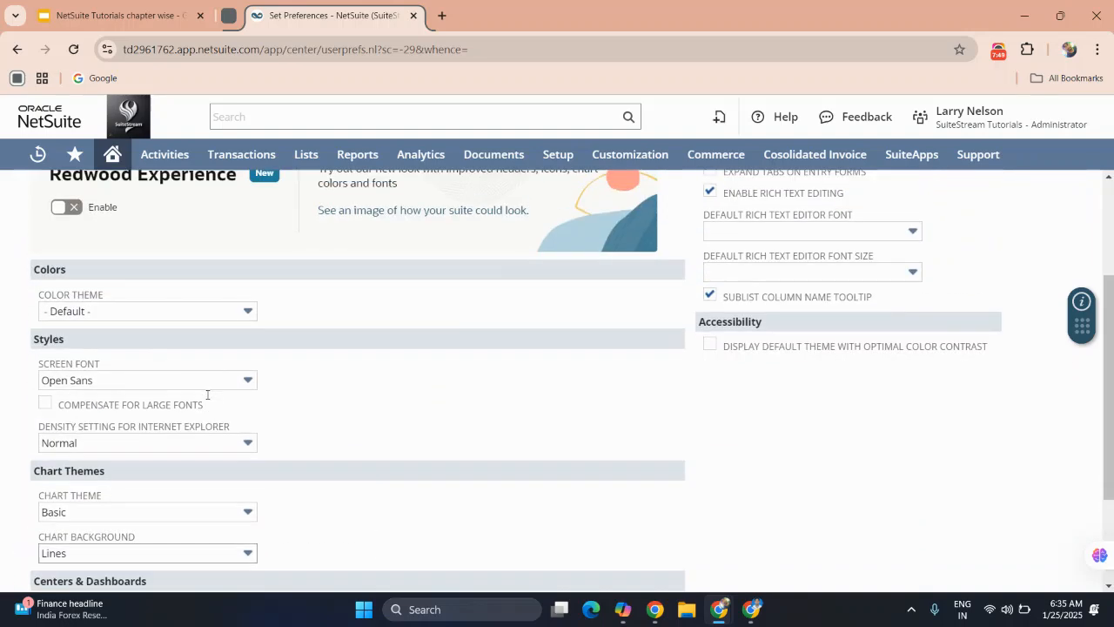
View the color themes offered for the interface without choosing another one.
click(124, 311)
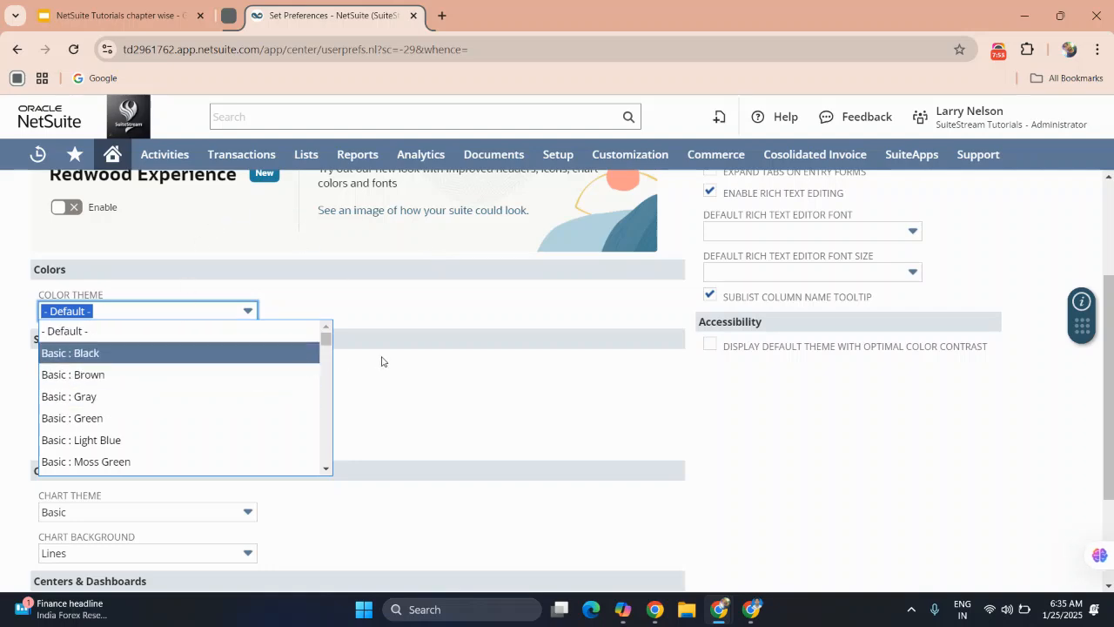
scroll(381, 361, down, 2)
scroll(381, 362, up, 4)
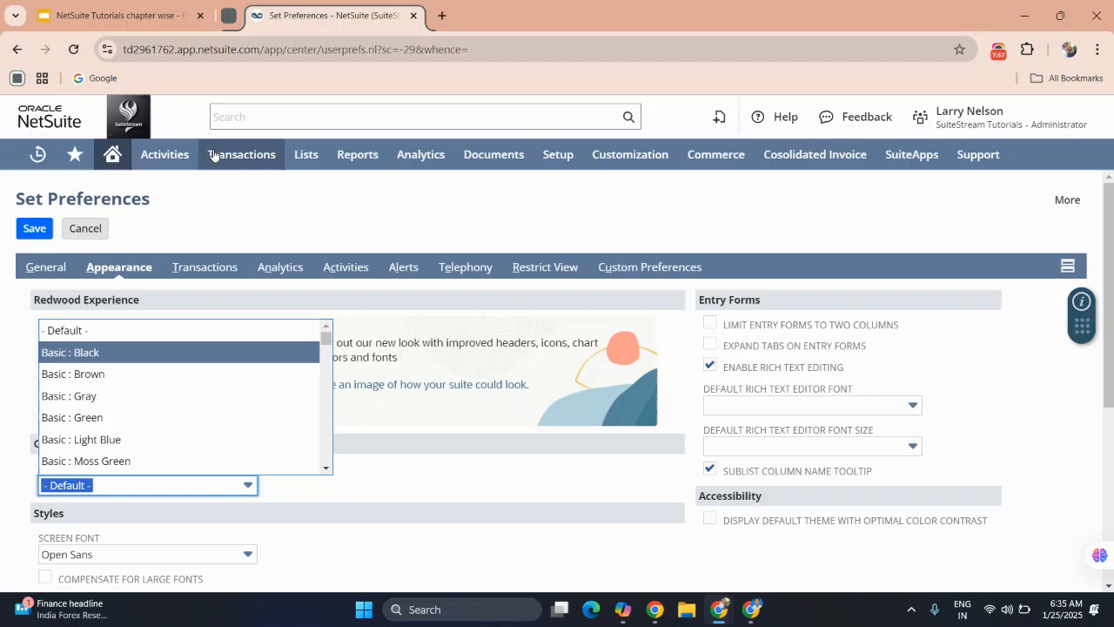
Look through the Scheduling entries under Activities, including events, phone calls, project tasks and resource allocations.
mouse_move(174, 158)
mouse_move(171, 219)
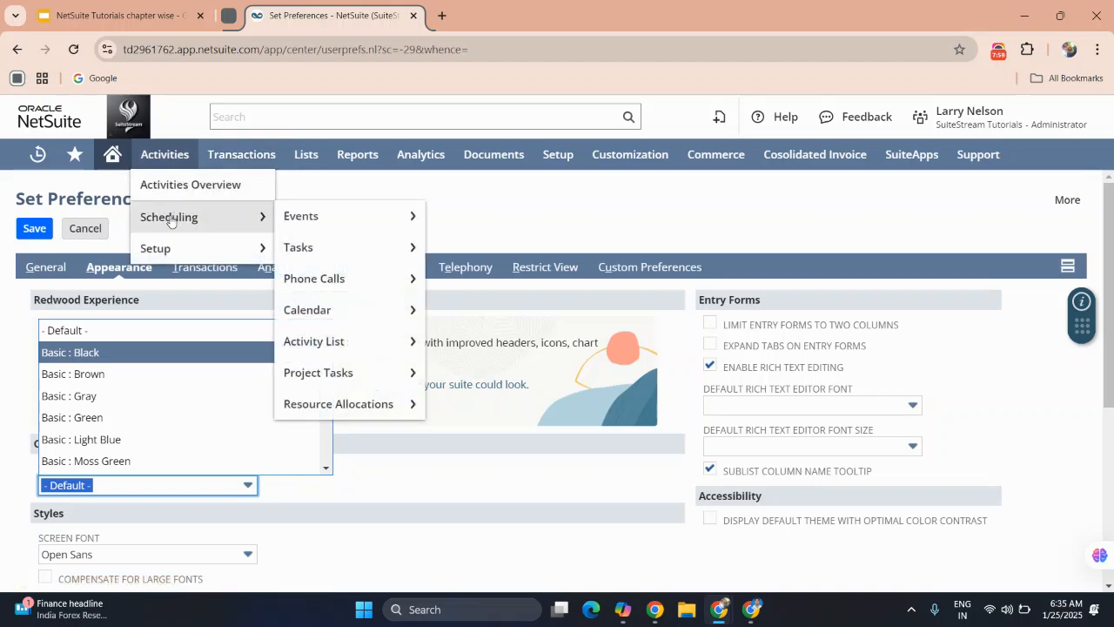
mouse_move(309, 225)
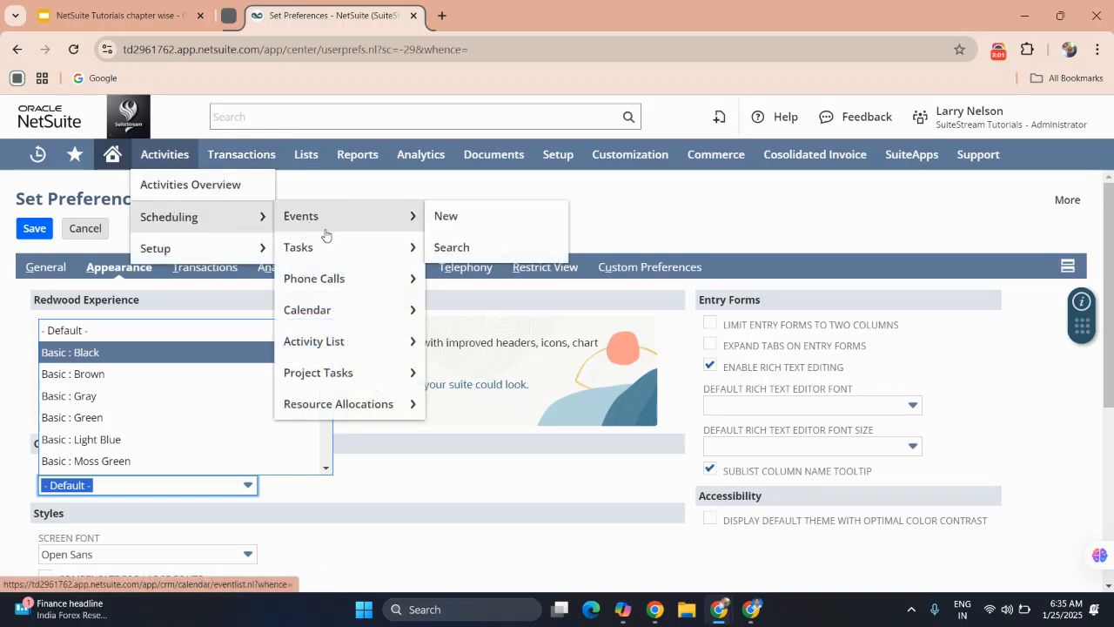
mouse_move(338, 280)
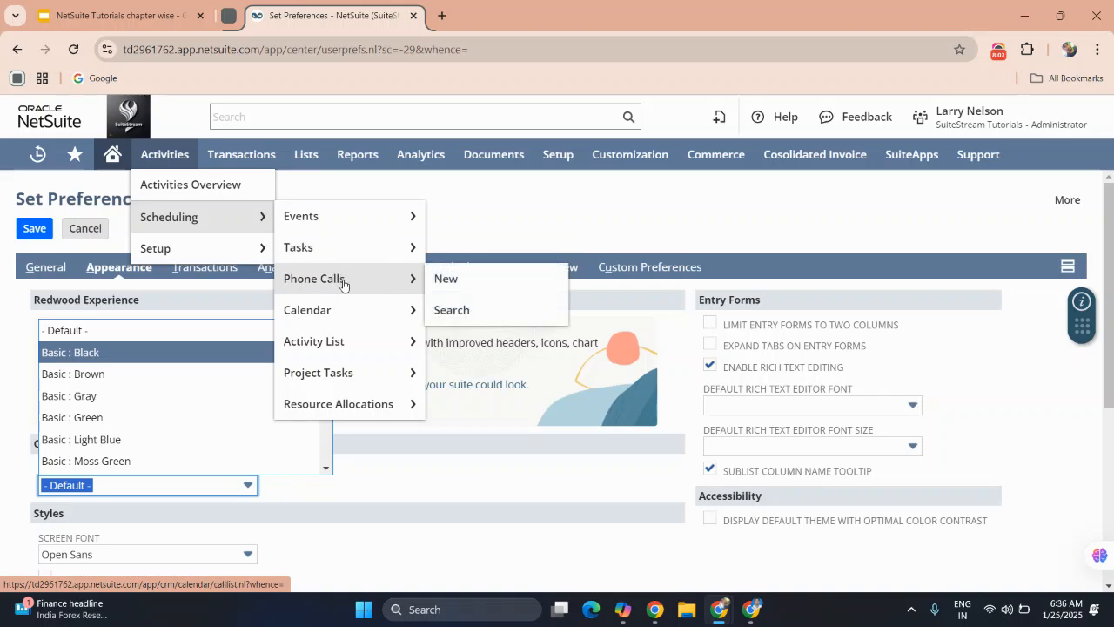
mouse_move(328, 383)
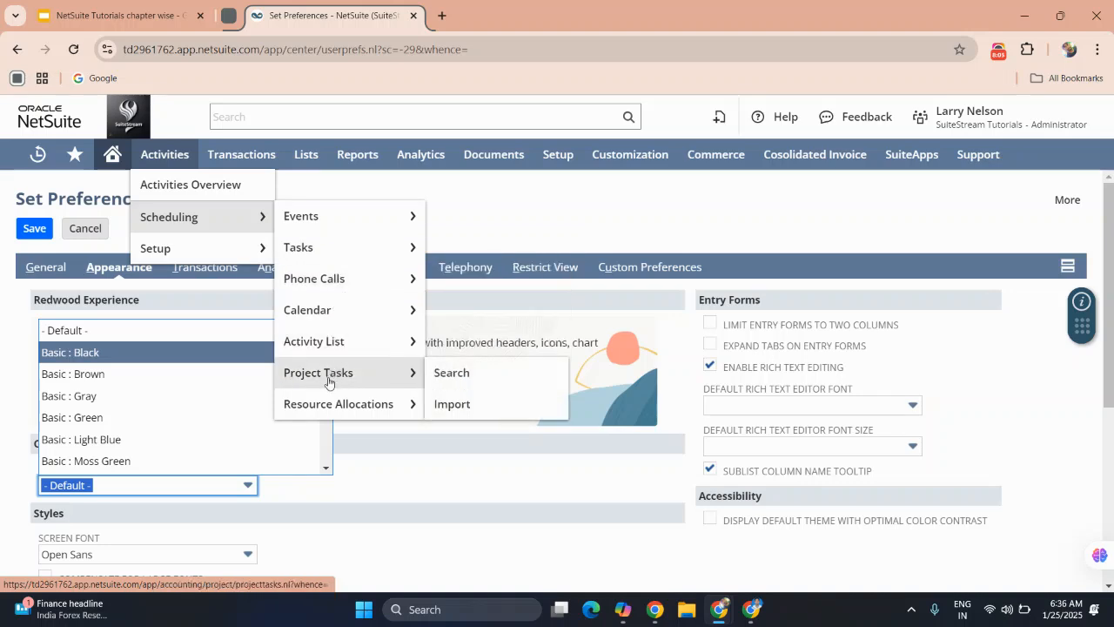
mouse_move(330, 418)
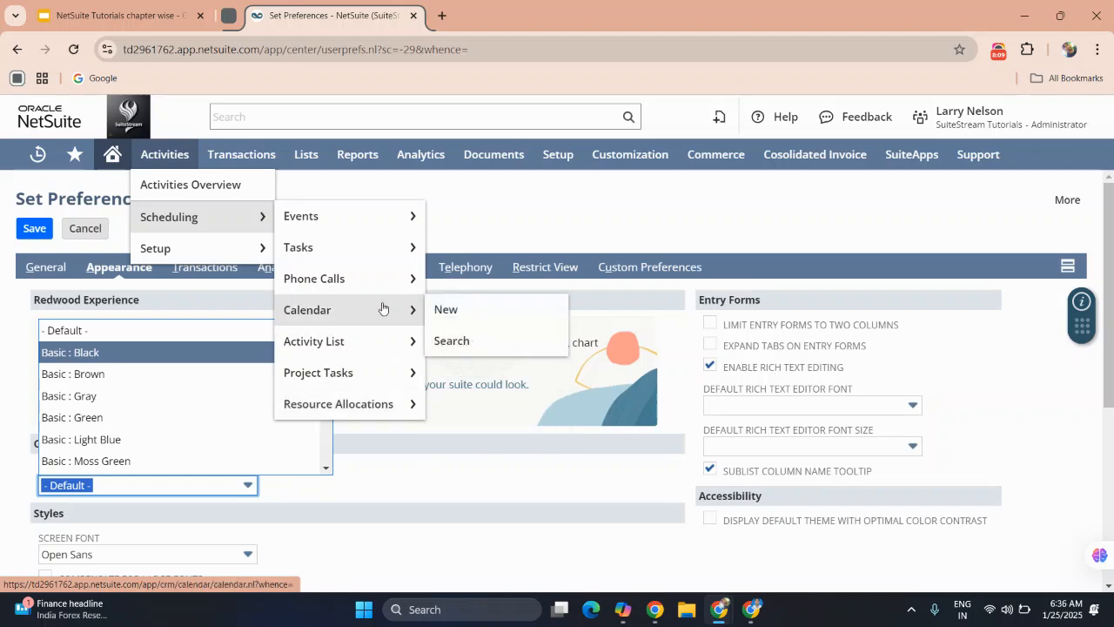
Look through the Transactions categories, from Bank and Purchases through Order Management, Inventory and Financial.
mouse_move(251, 165)
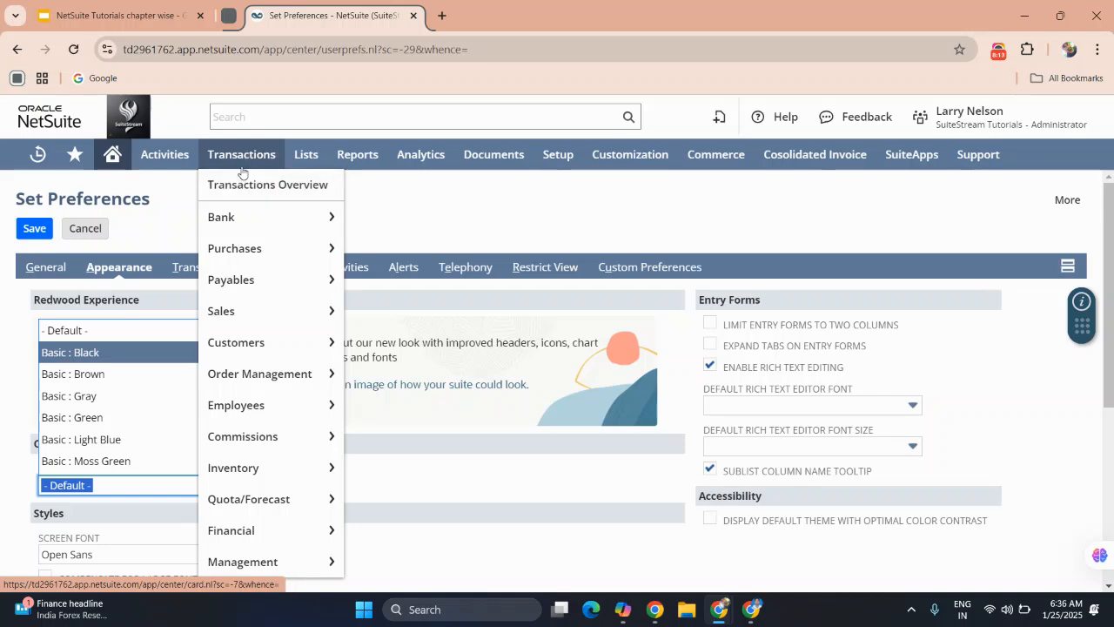
mouse_move(241, 216)
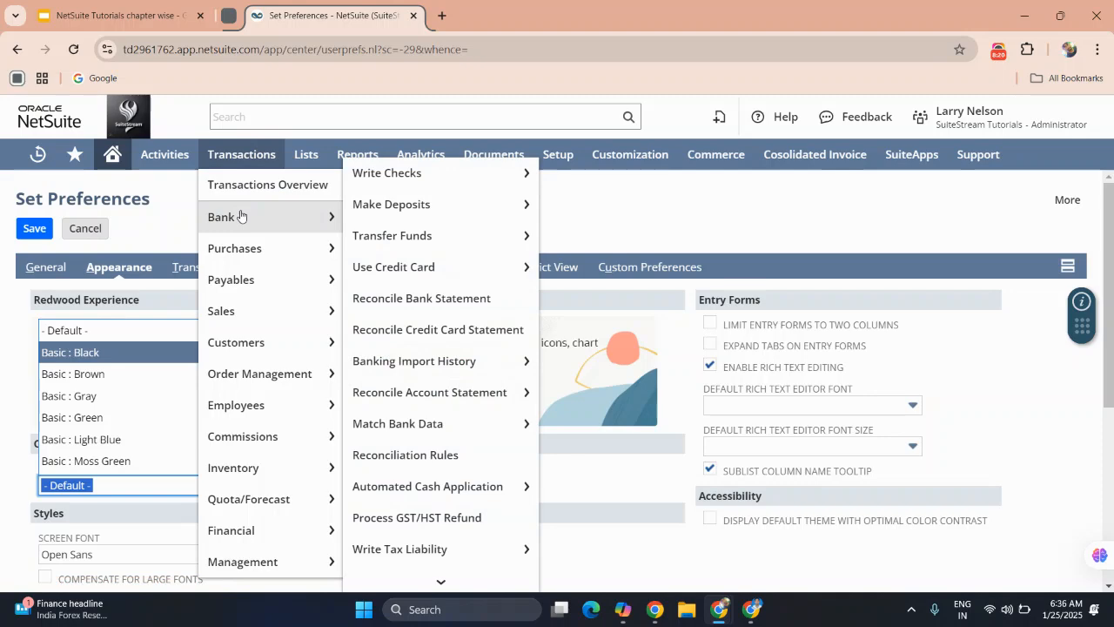
mouse_move(248, 251)
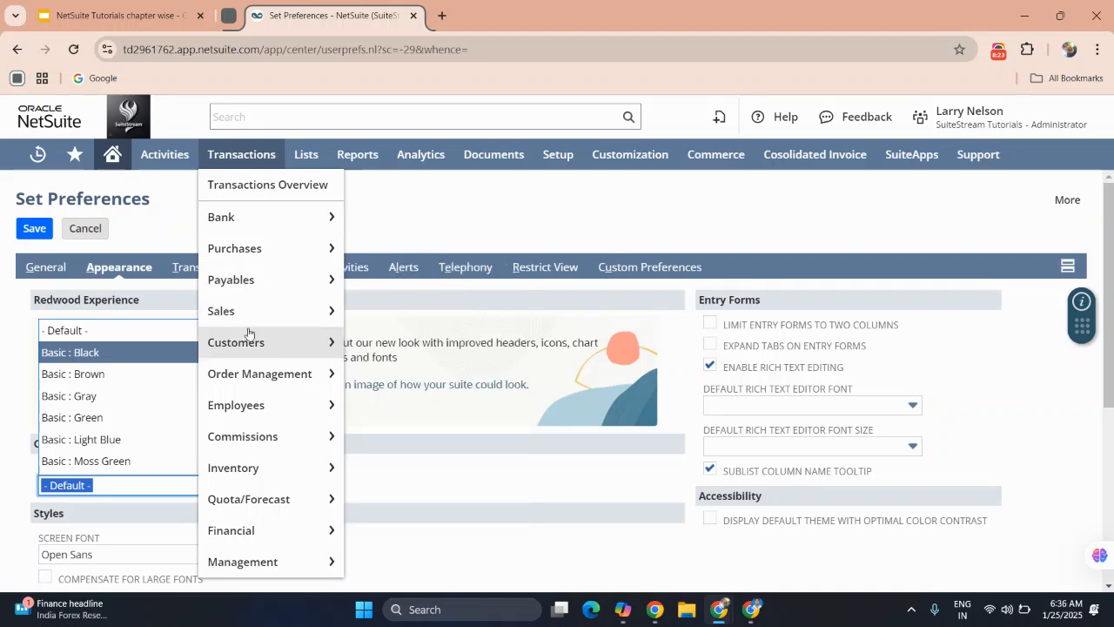
mouse_move(248, 372)
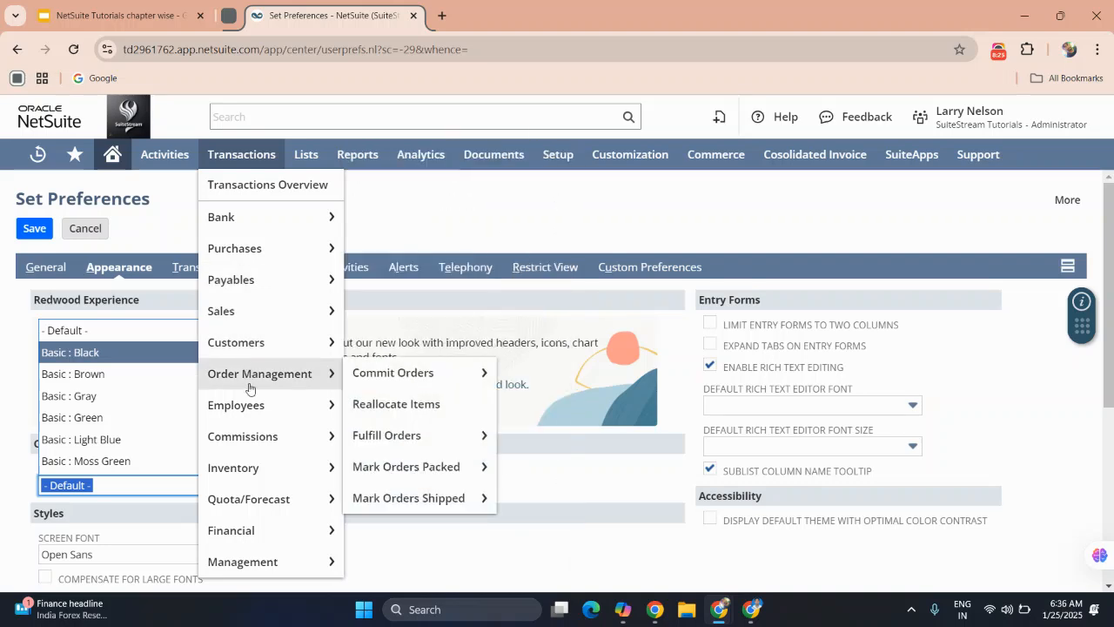
mouse_move(249, 431)
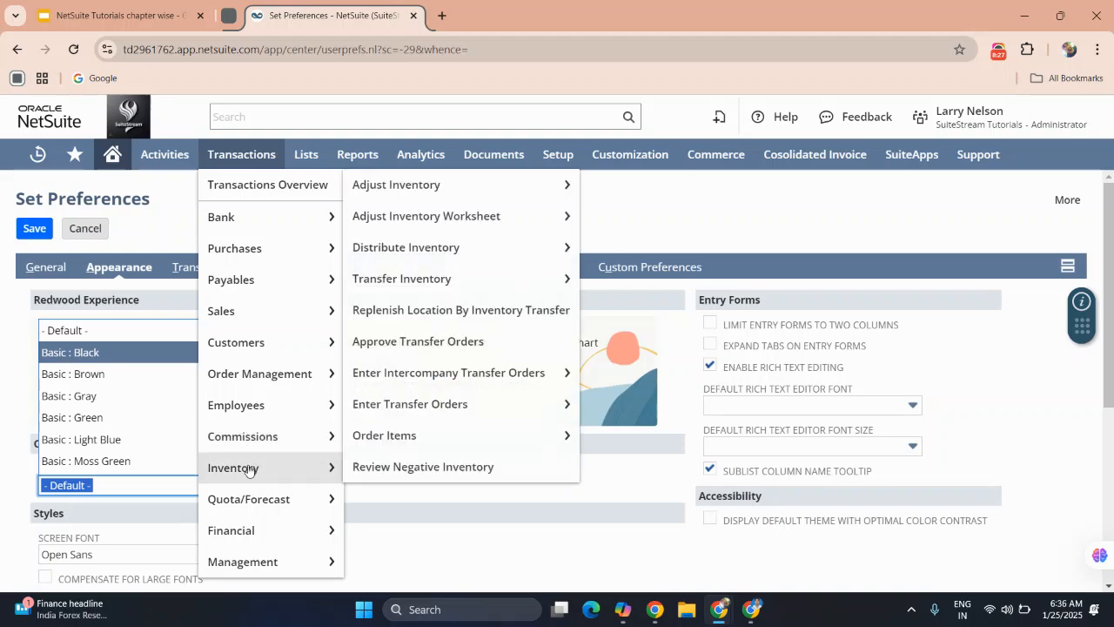
mouse_move(255, 538)
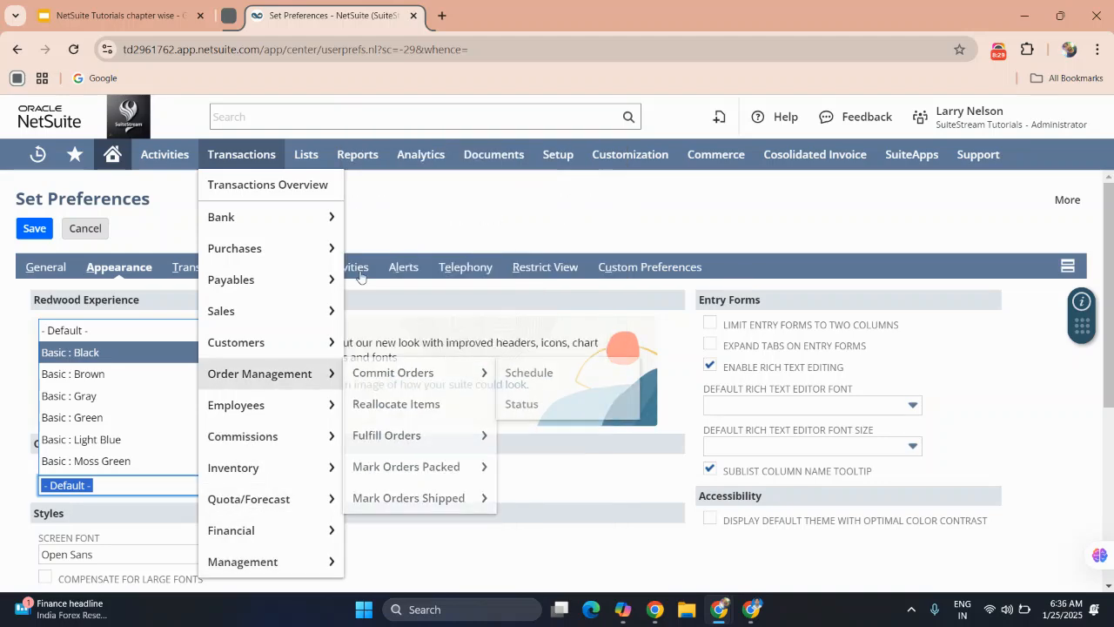
Look through the Accounting entries under Lists, including accounts, currencies, exchange rates, items and billing schedules.
mouse_move(319, 166)
mouse_move(323, 220)
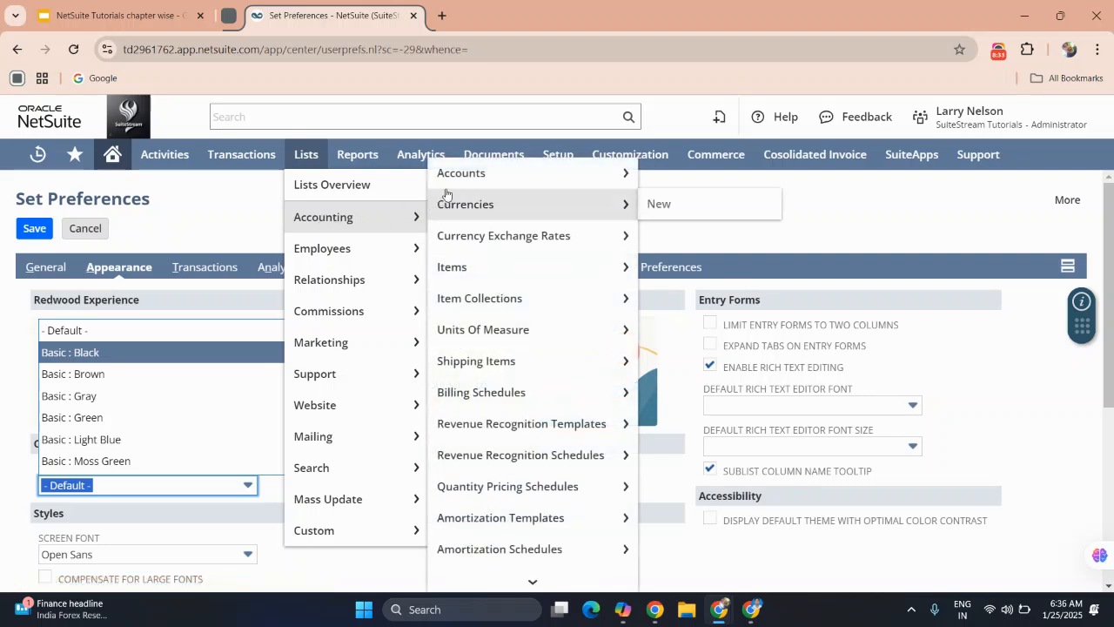
mouse_move(456, 184)
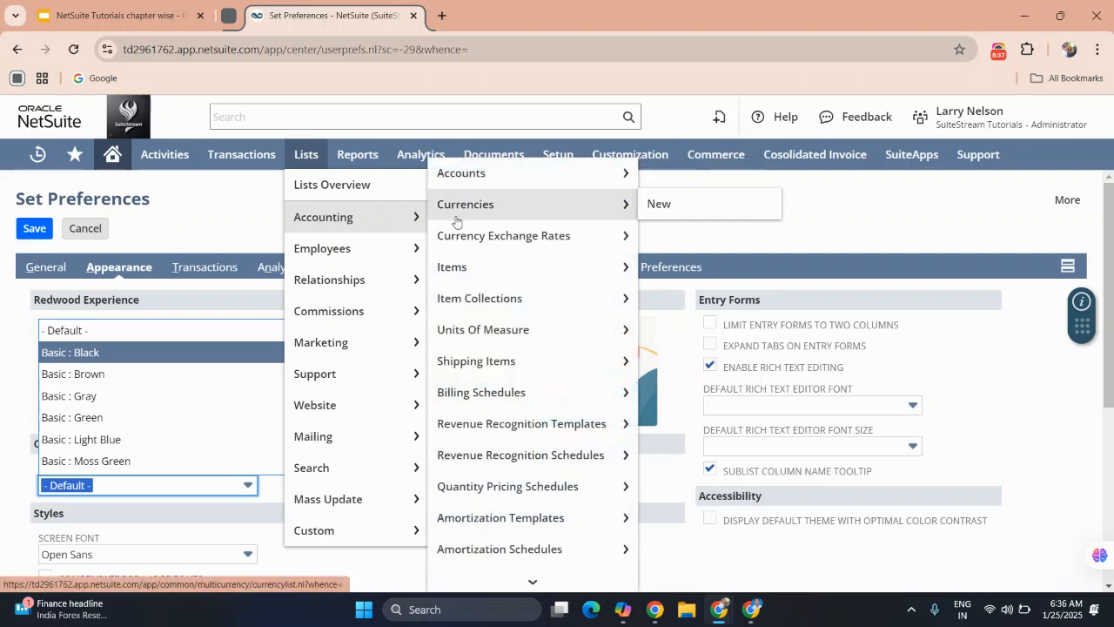
mouse_move(463, 273)
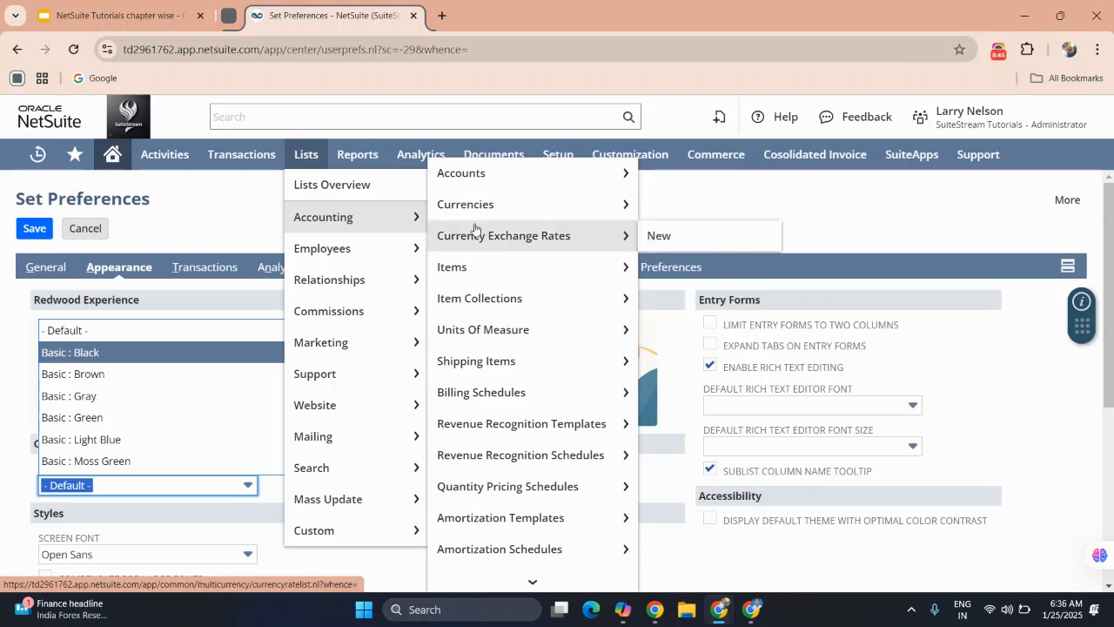
mouse_move(468, 336)
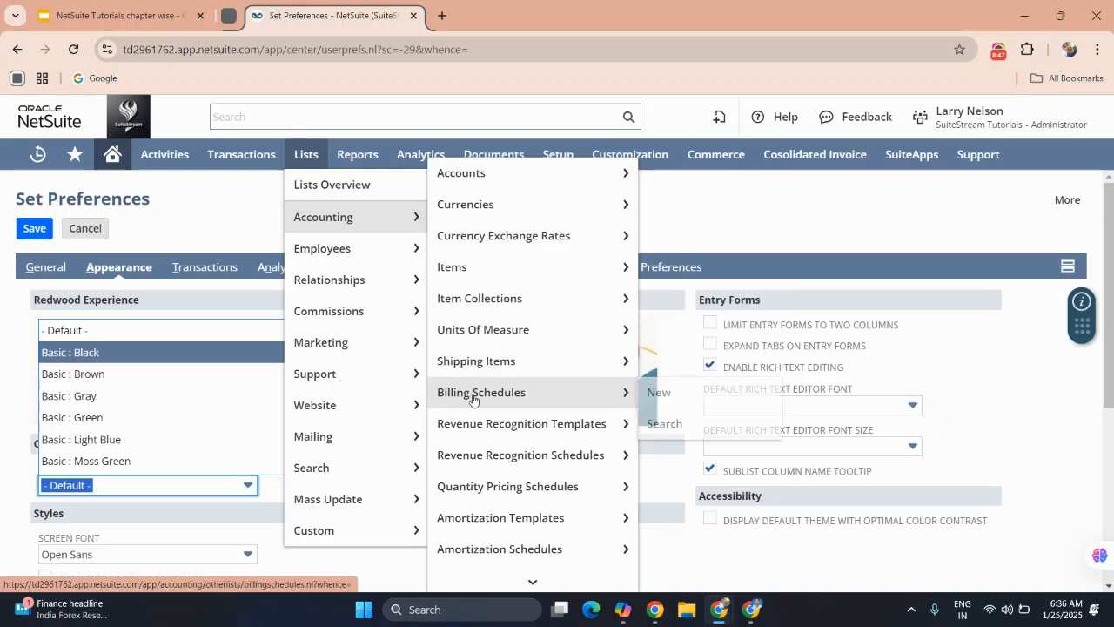
Look through the Employees and Relationships entries under Lists, including customers and partners.
mouse_move(394, 280)
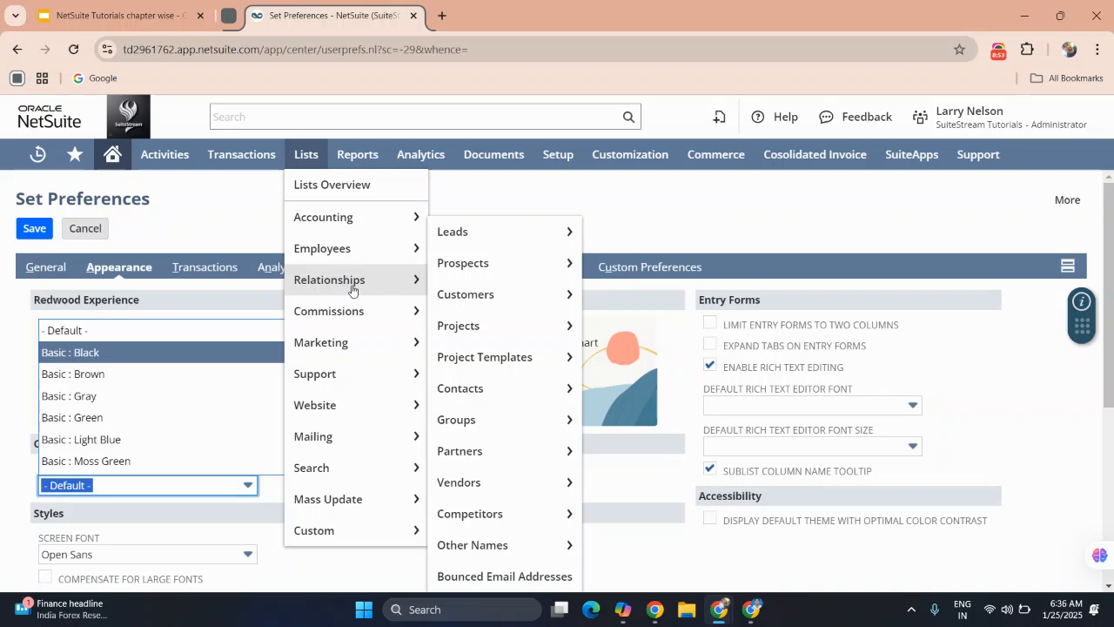
mouse_move(331, 250)
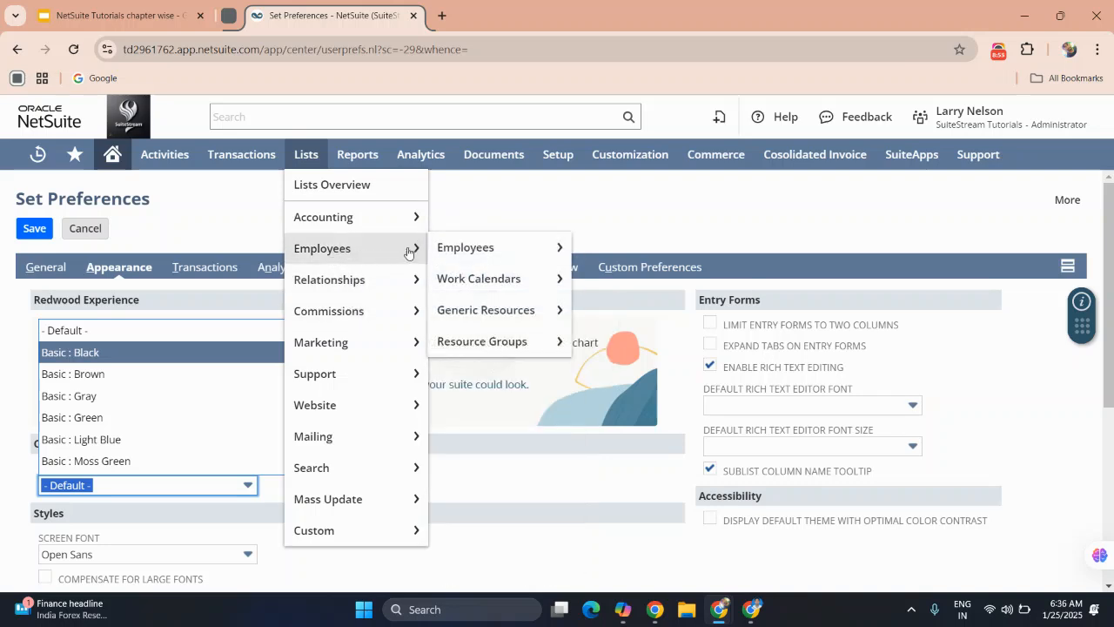
mouse_move(320, 327)
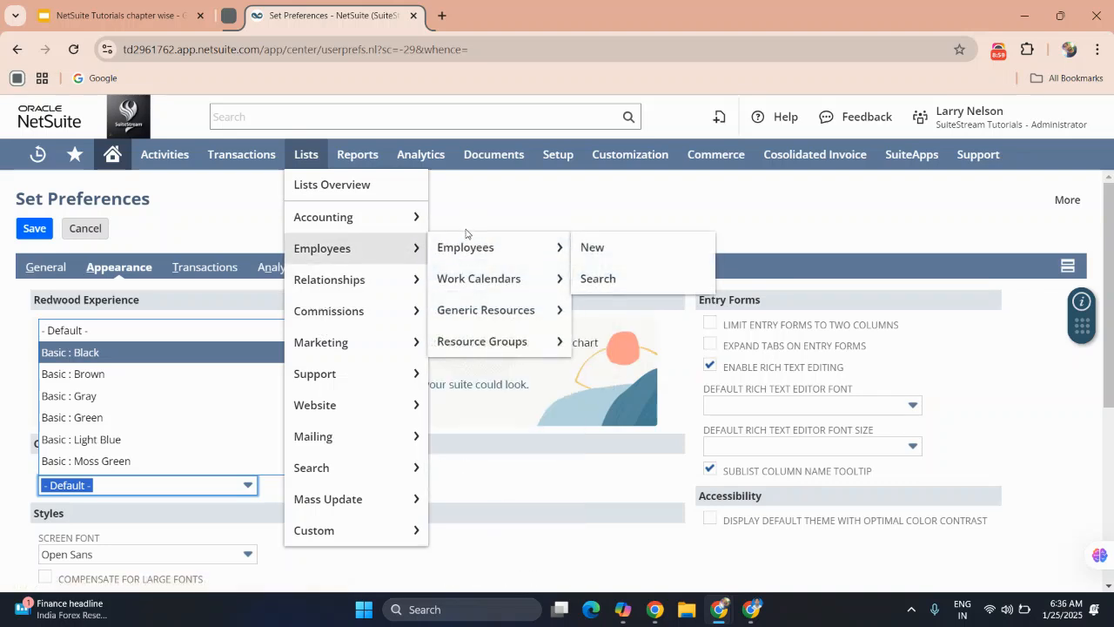
mouse_move(462, 296)
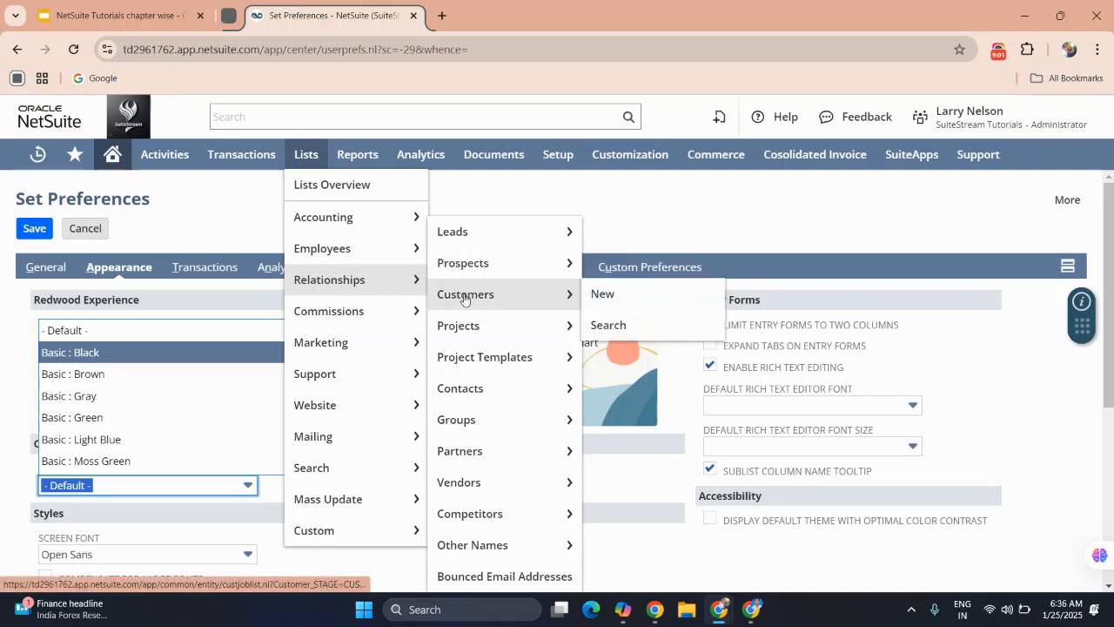
mouse_move(474, 457)
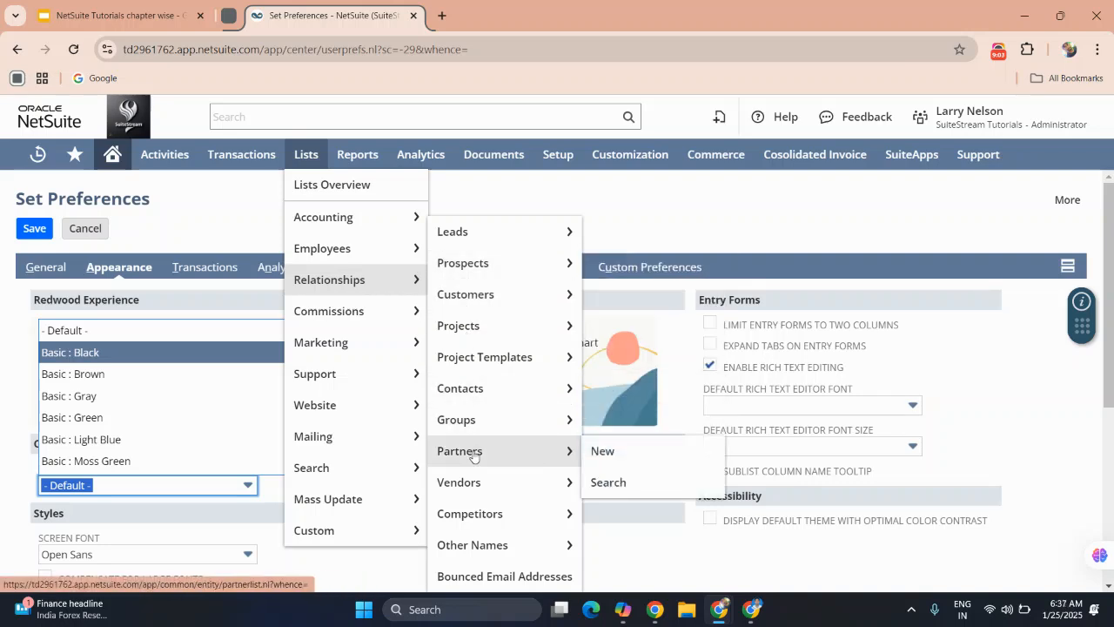
Open Analytics, leaving the preferences page without saving, and view its datasets and workbooks.
mouse_move(353, 157)
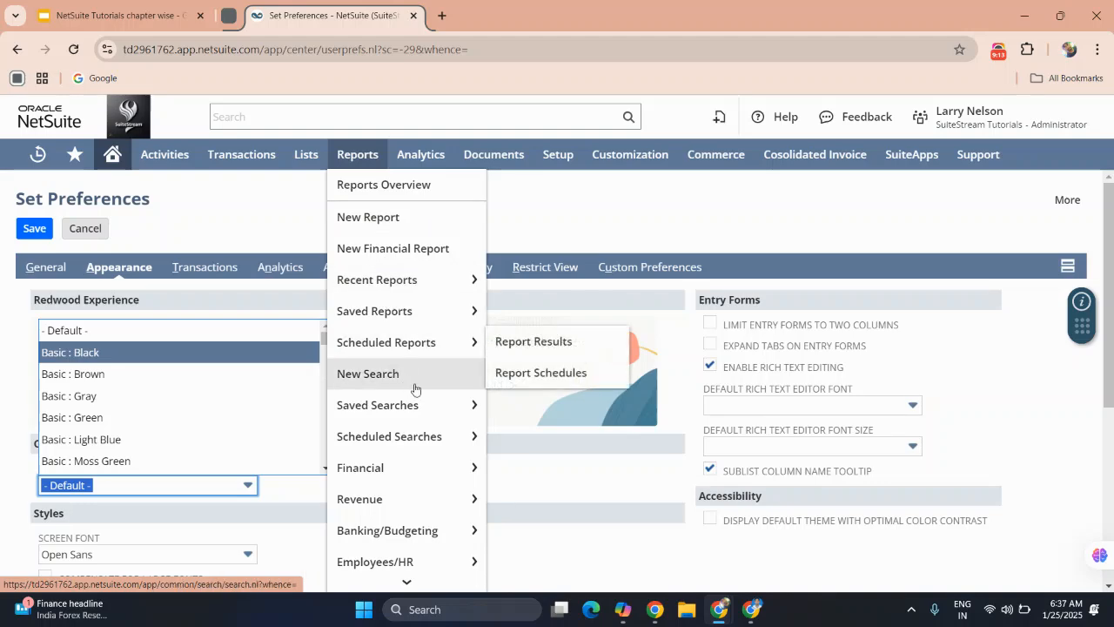
click(421, 160)
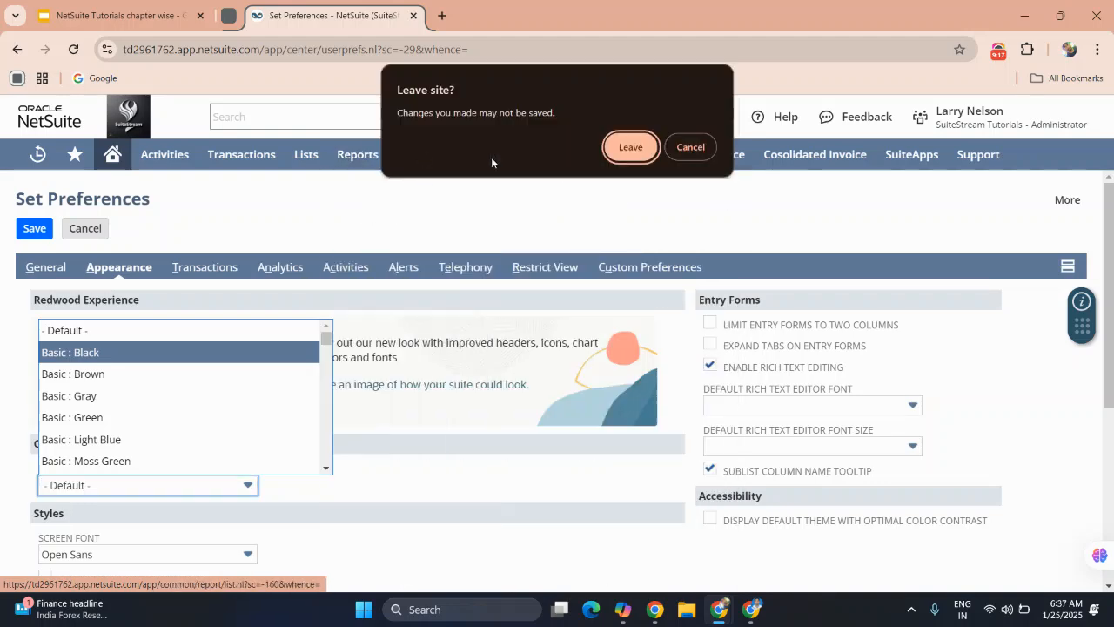
click(632, 146)
mouse_move(627, 154)
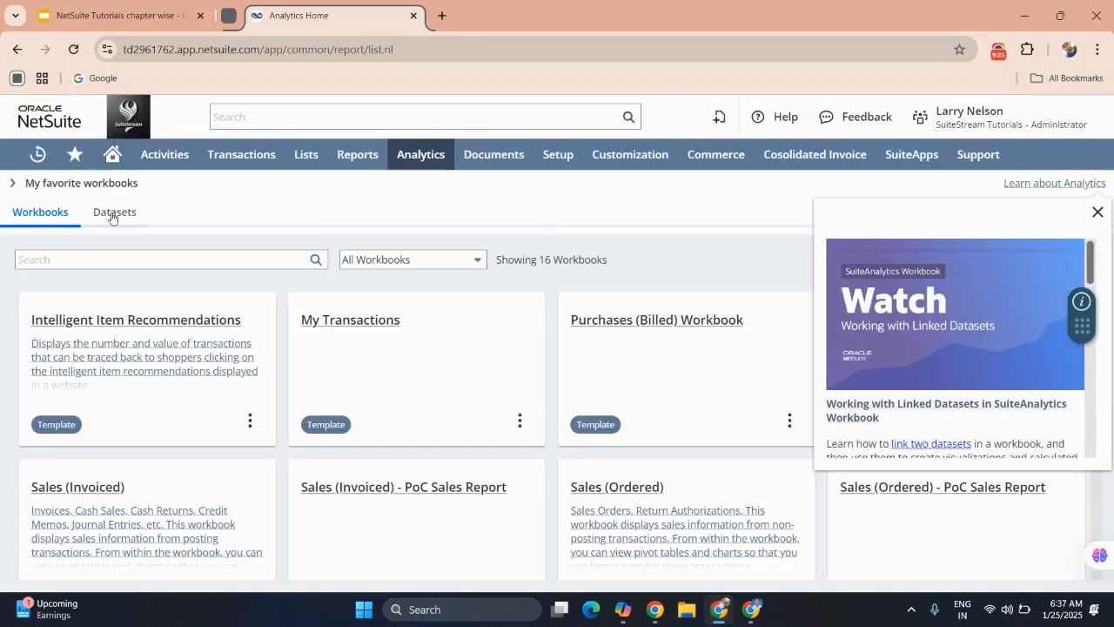
click(112, 215)
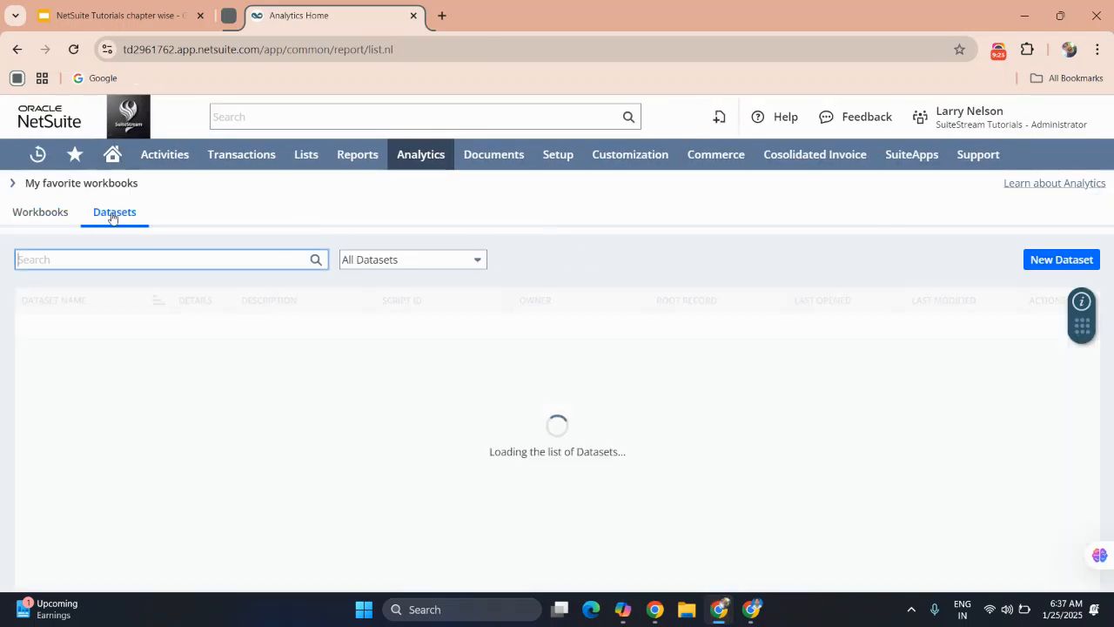
click(50, 213)
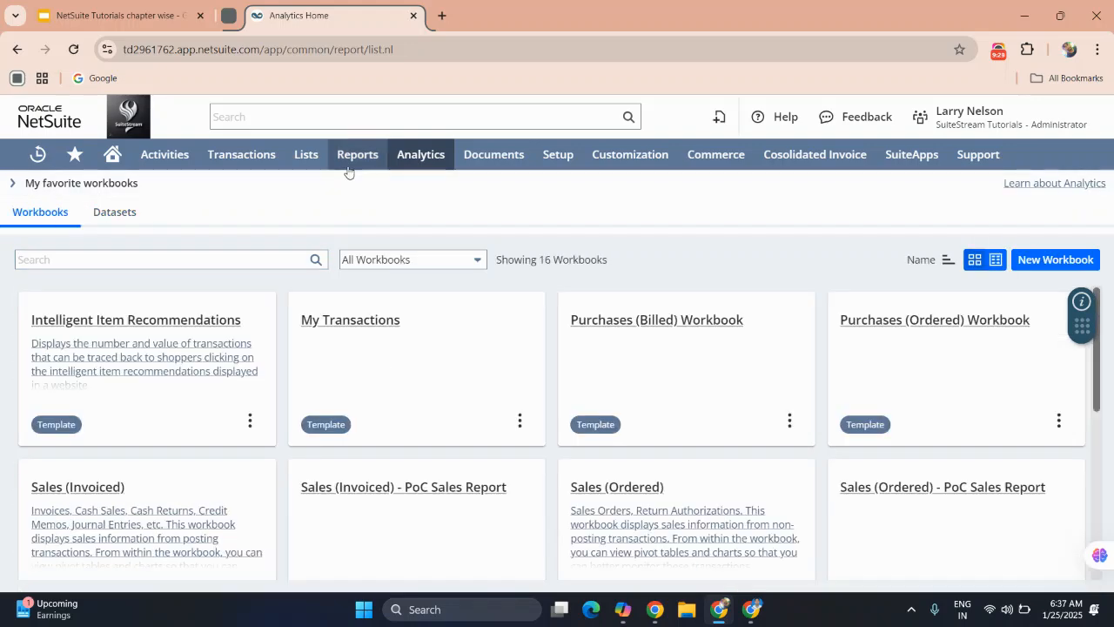
Open the File Cabinet from Documents and look through its list of folders.
mouse_move(467, 164)
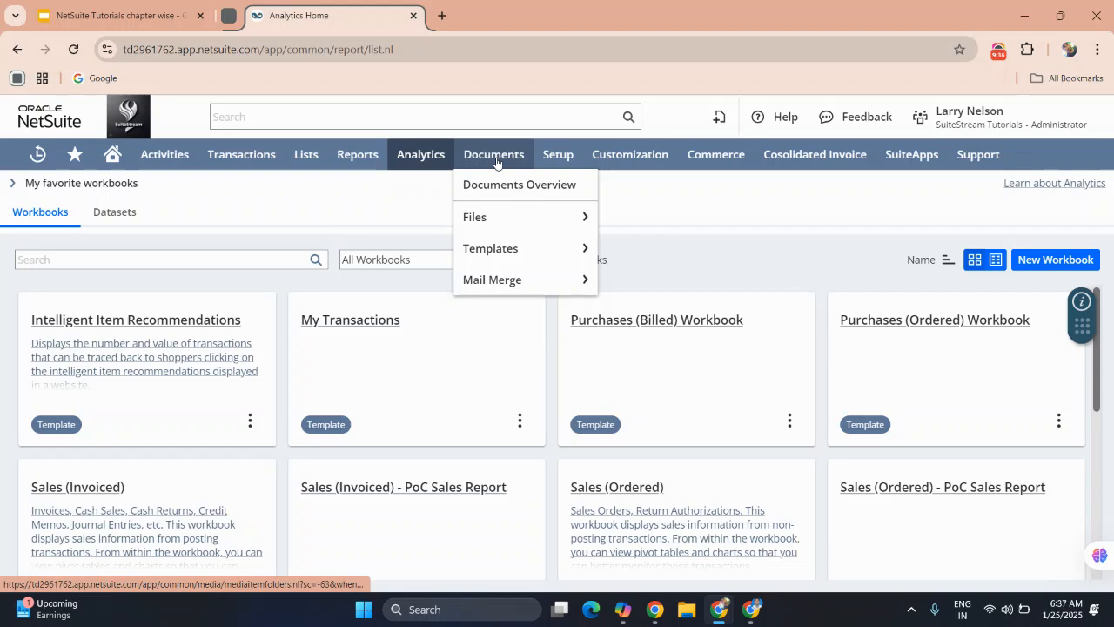
click(499, 160)
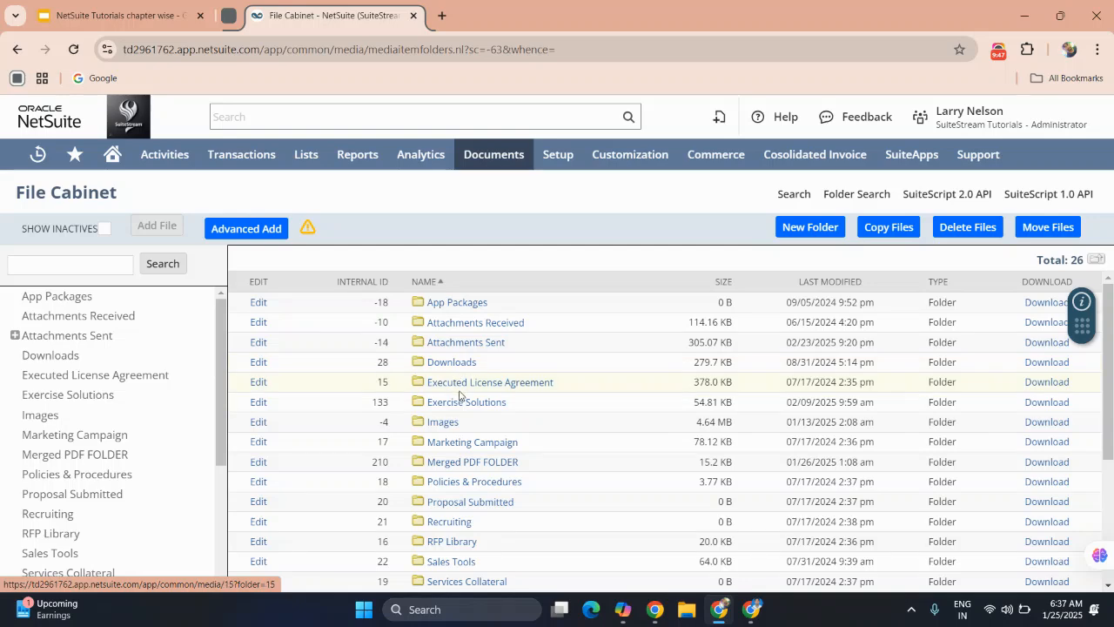
scroll(460, 396, down, 5)
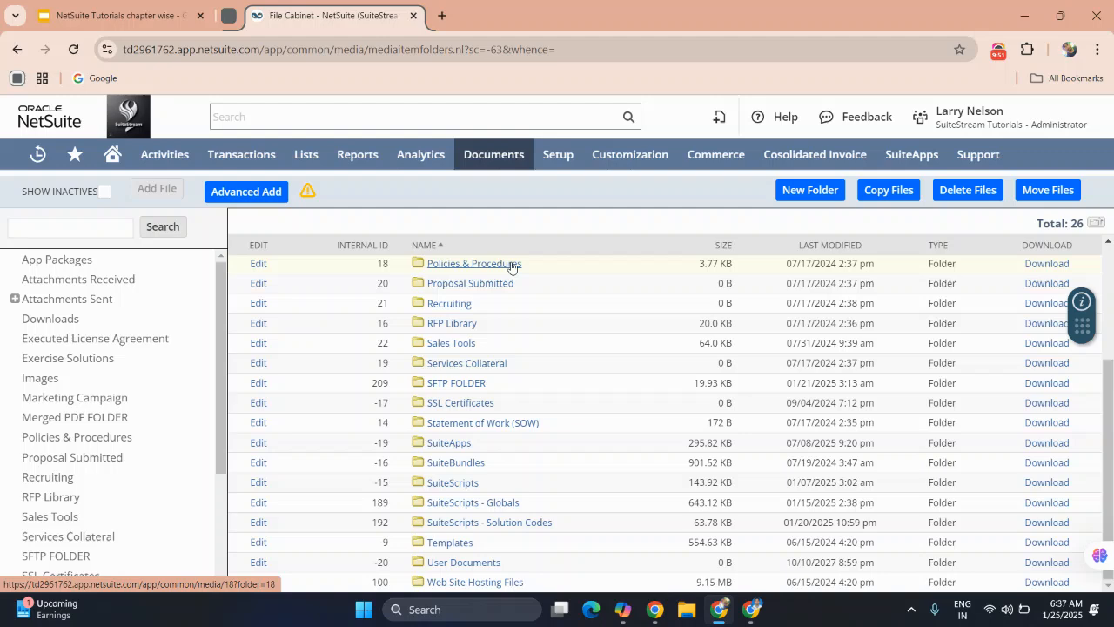
scroll(511, 267, up, 5)
Look through the Setup categories, including the Company and Accounting setup tasks.
mouse_move(558, 163)
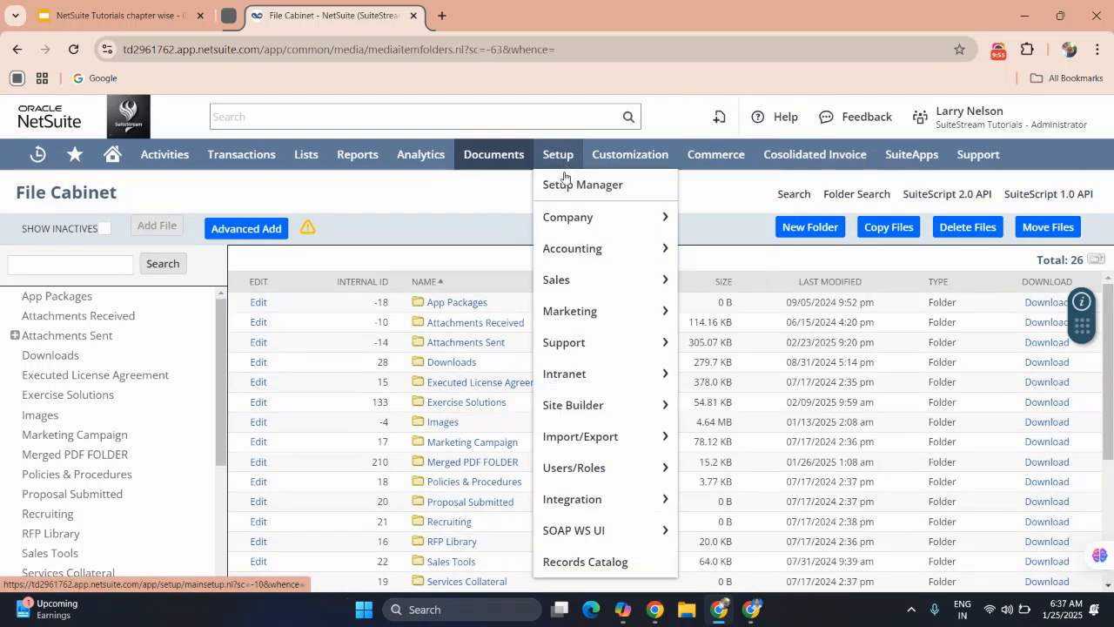
mouse_move(573, 228)
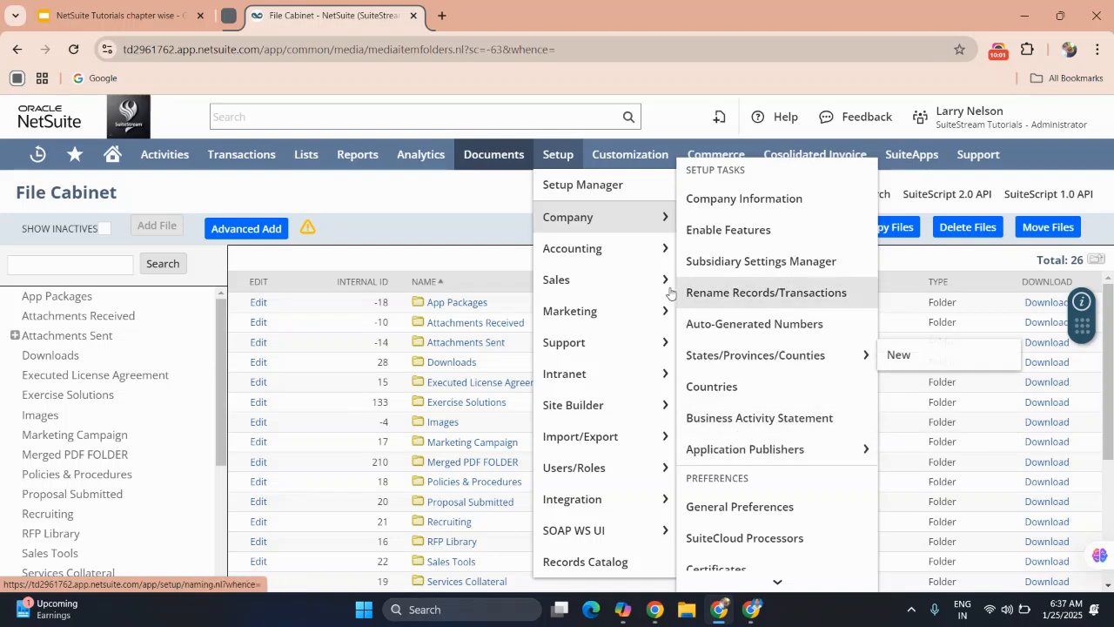
mouse_move(571, 254)
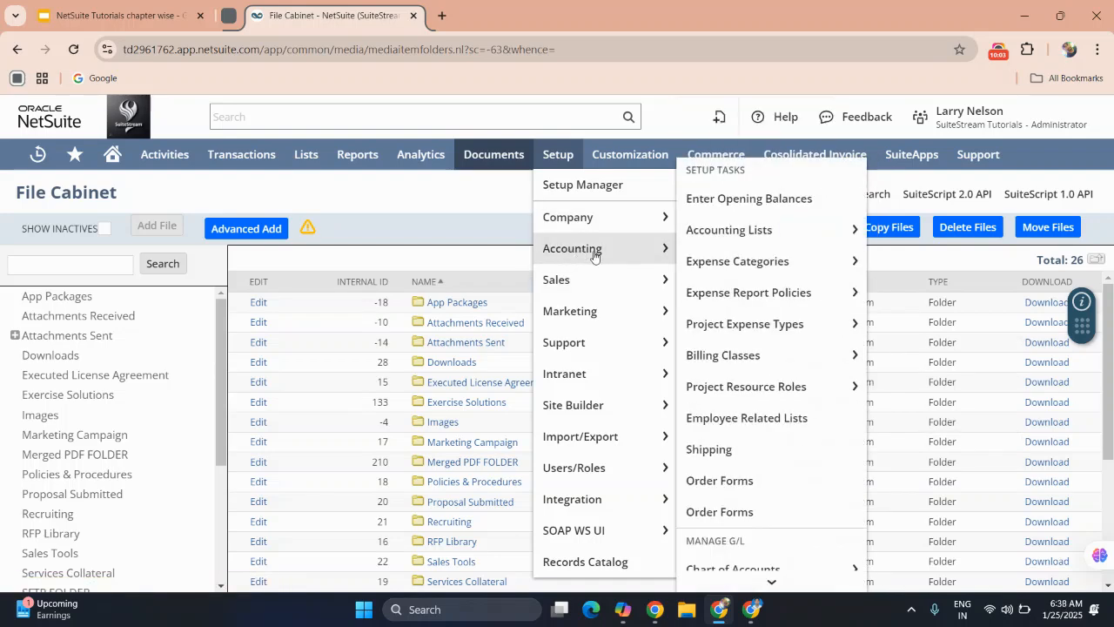
scroll(760, 522, down, 1)
scroll(760, 522, down, 8)
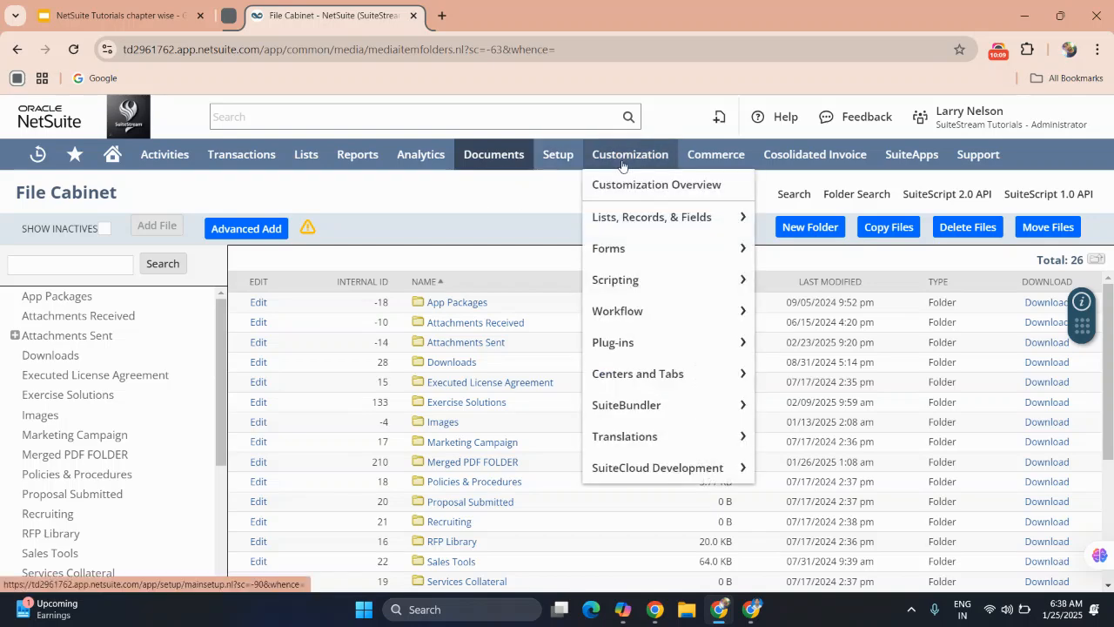
Look through the Customization categories, such as Forms, Scripting, Workflow and Plug-ins, and the Commerce categories through Site Builder.
mouse_move(629, 218)
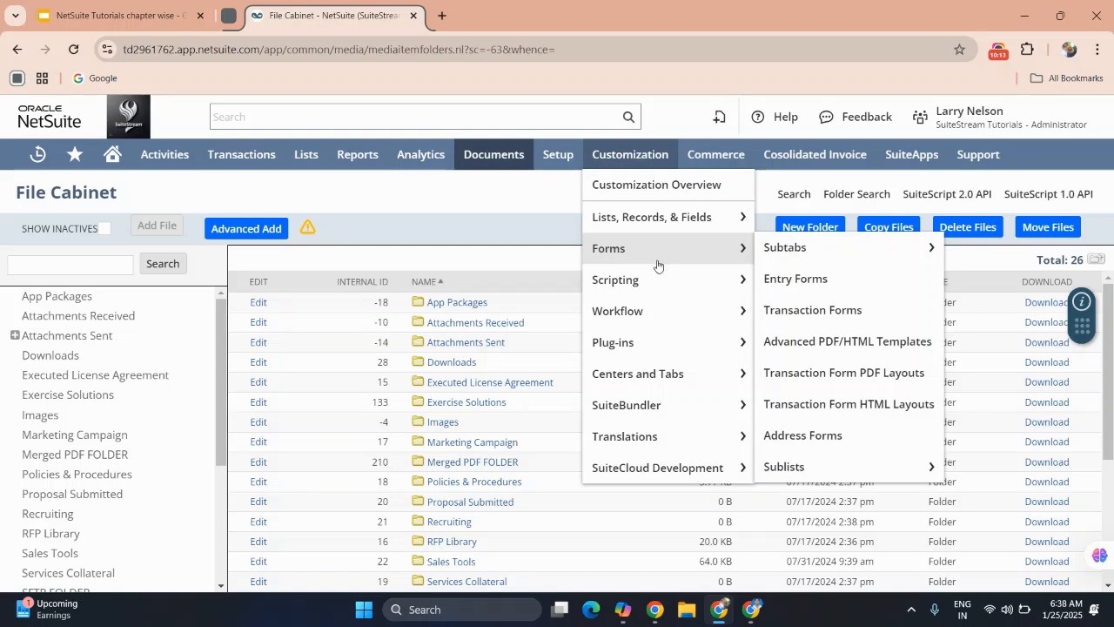
mouse_move(655, 286)
mouse_move(654, 316)
mouse_move(647, 344)
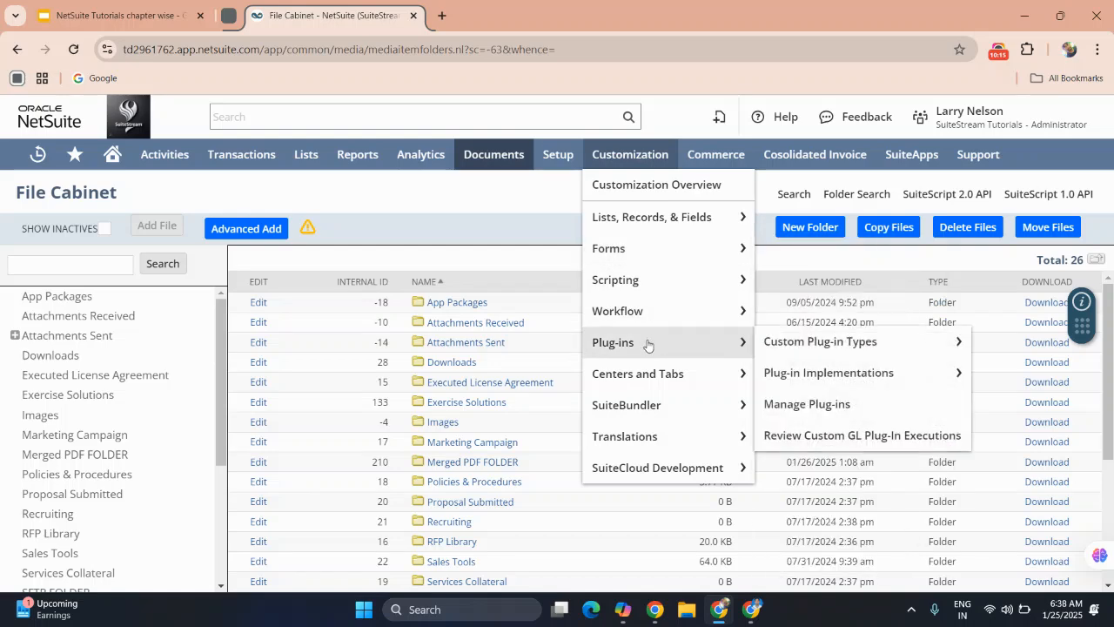
mouse_move(655, 429)
mouse_move(732, 170)
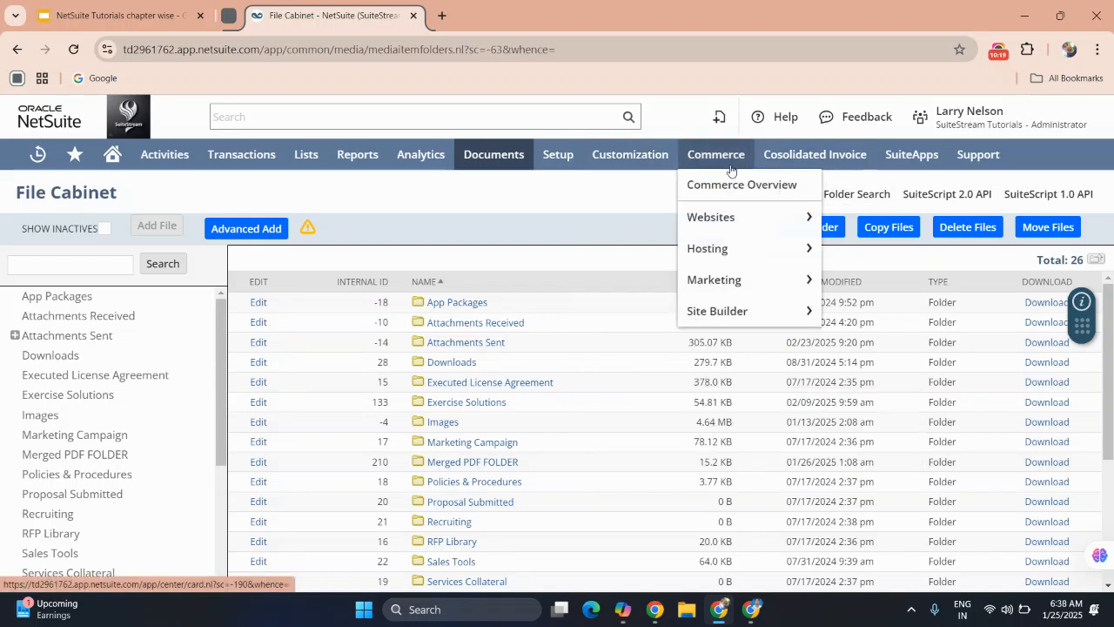
mouse_move(714, 244)
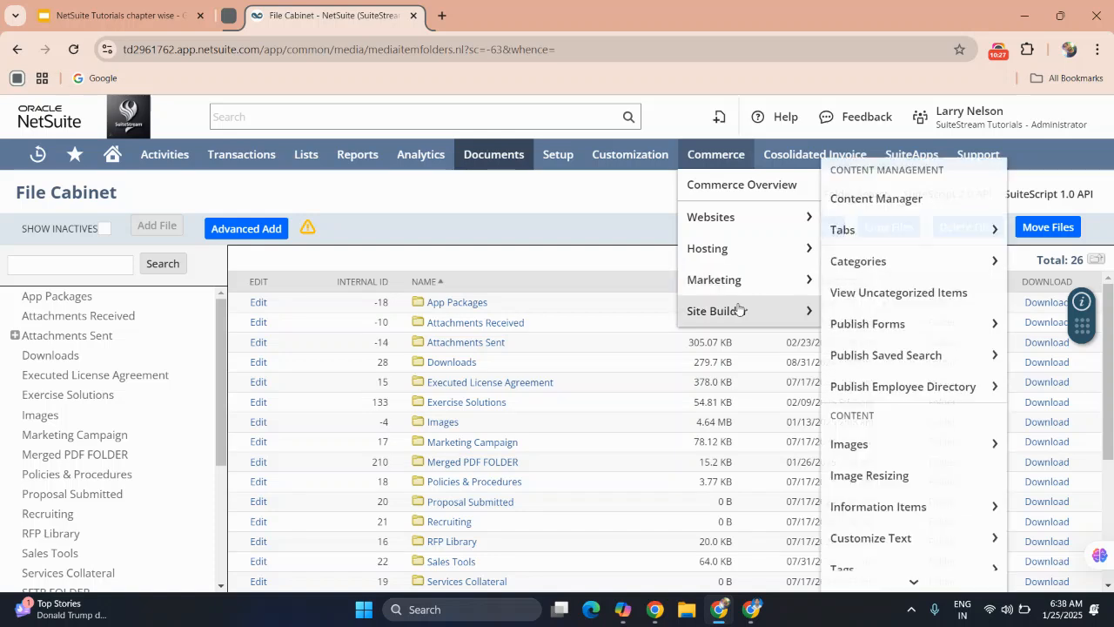
Open the Consolidate Invoice page from the custom Cosolidated Invoice area.
mouse_move(828, 159)
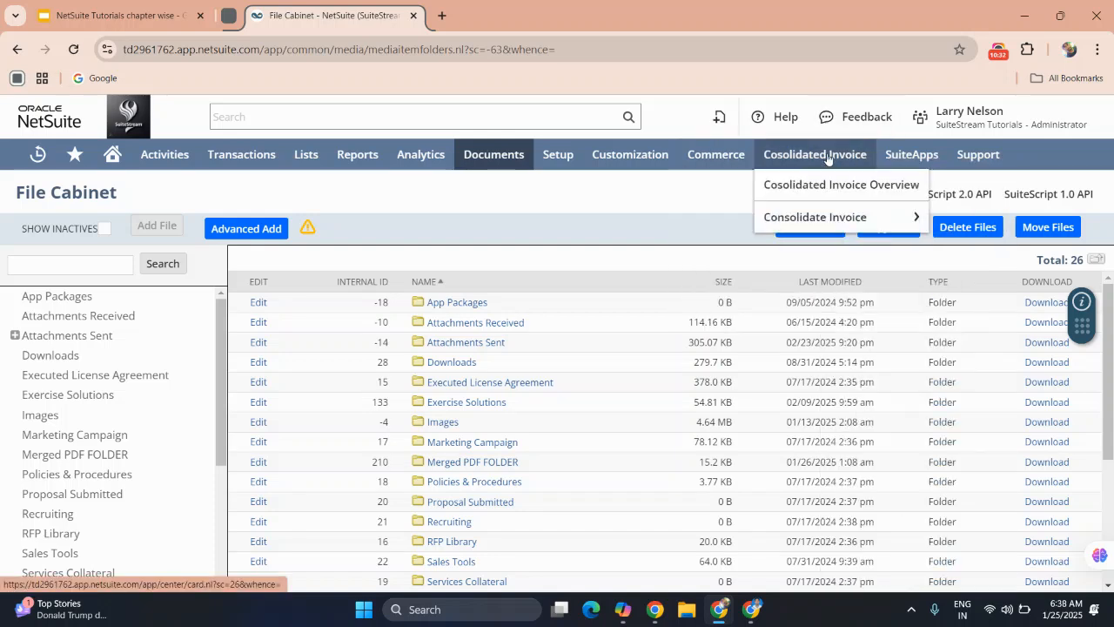
mouse_move(823, 217)
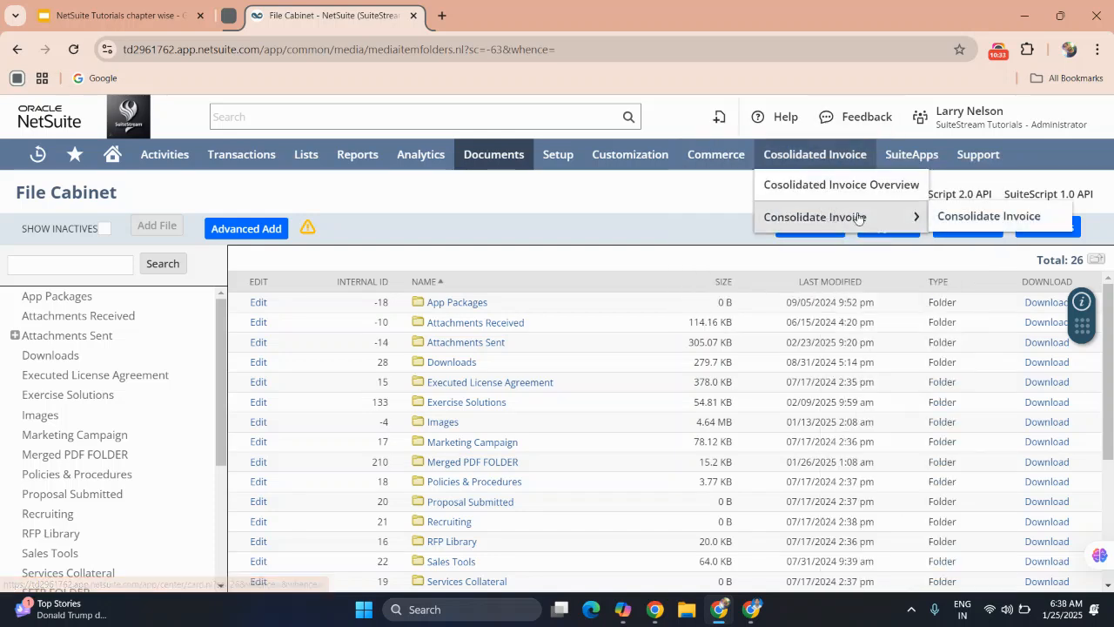
click(950, 218)
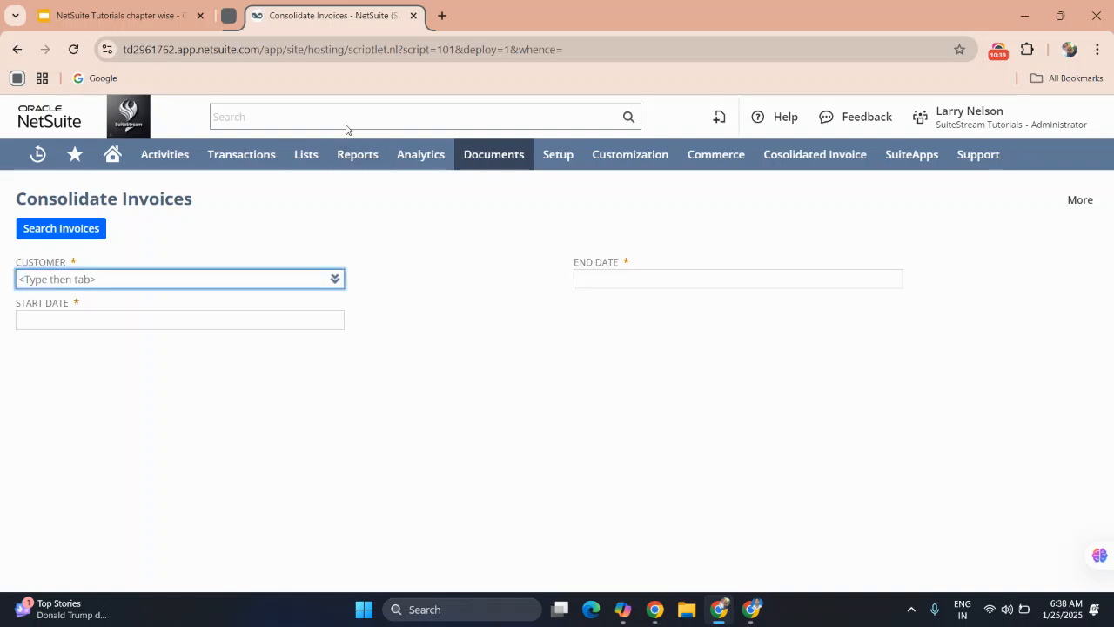
Browse the SuiteApps marketplace and open the details of the ShipHawk app.
click(903, 162)
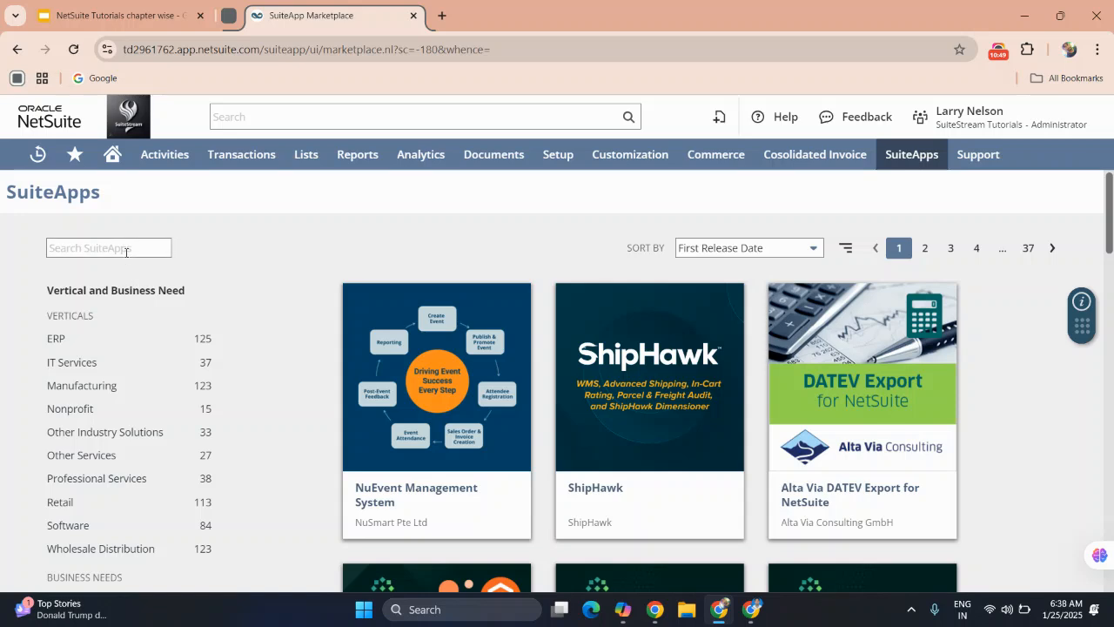
click(127, 252)
scroll(550, 375, down, 3)
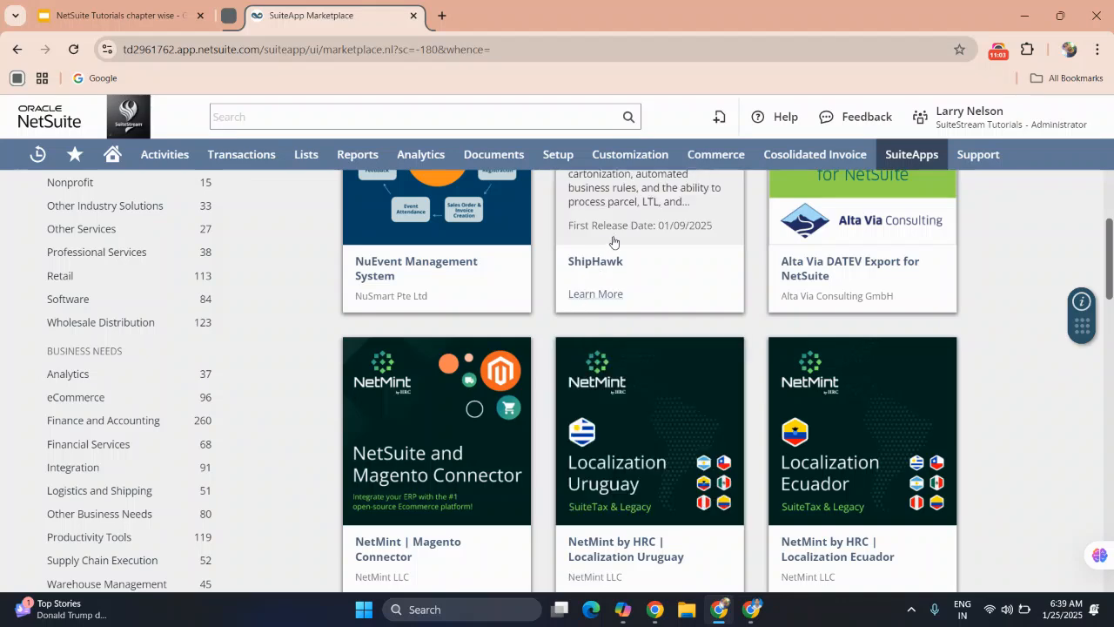
click(613, 242)
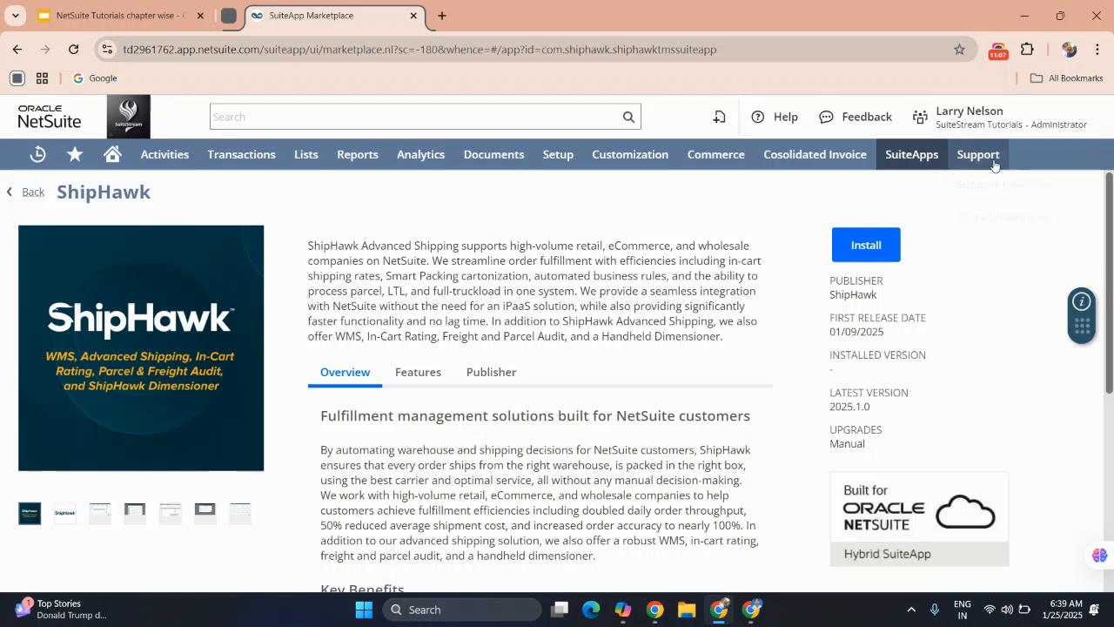
Open SuiteAnswers from the Support area and activate its question search field.
mouse_move(994, 165)
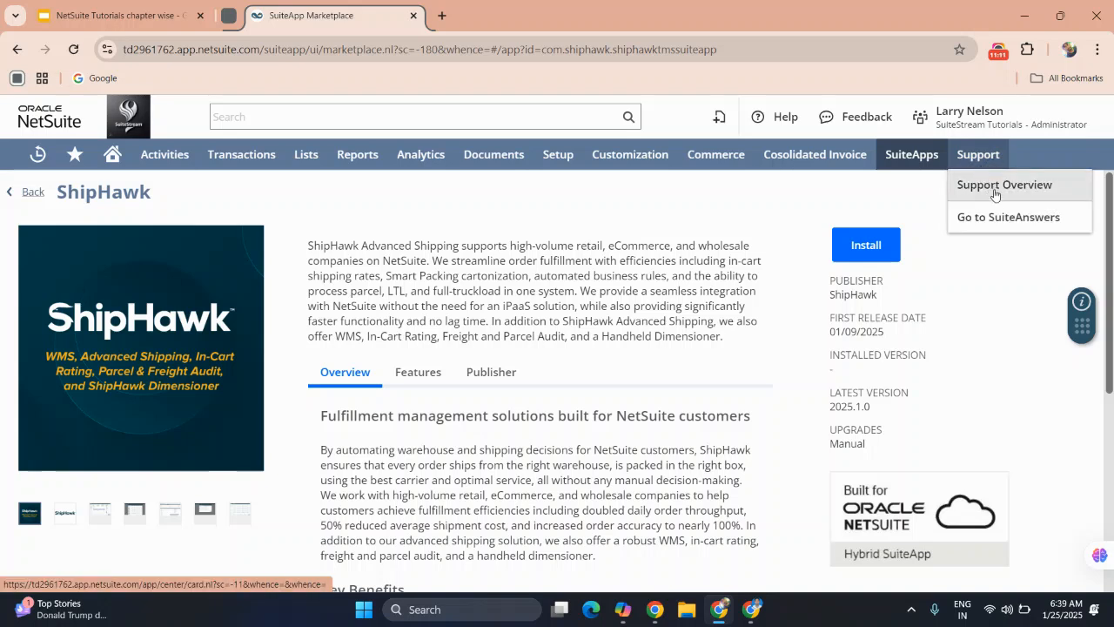
click(993, 224)
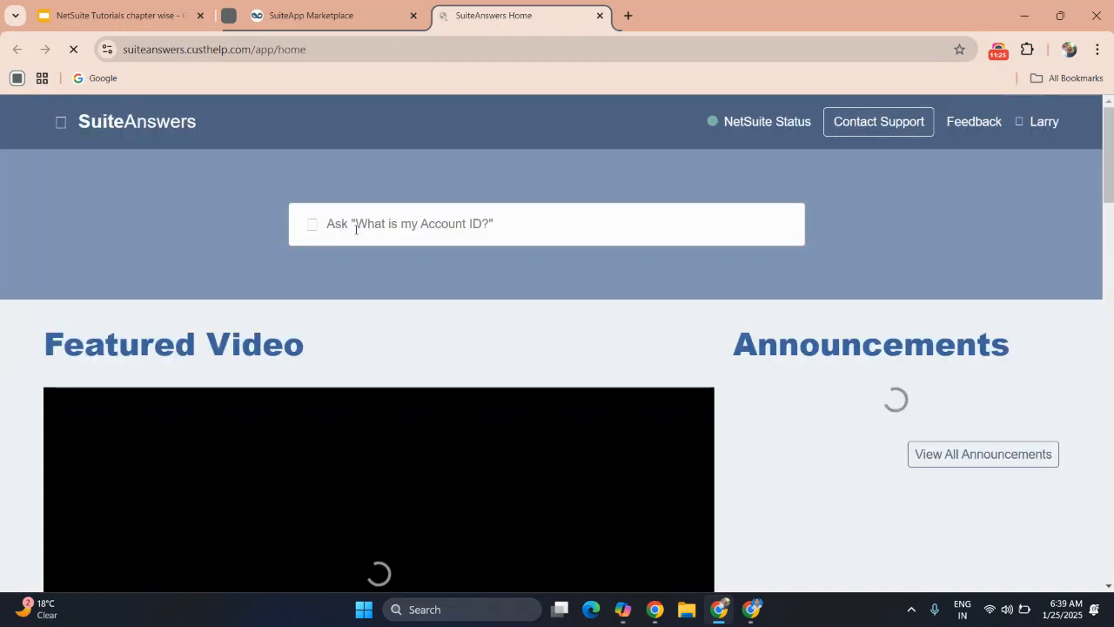
click(432, 226)
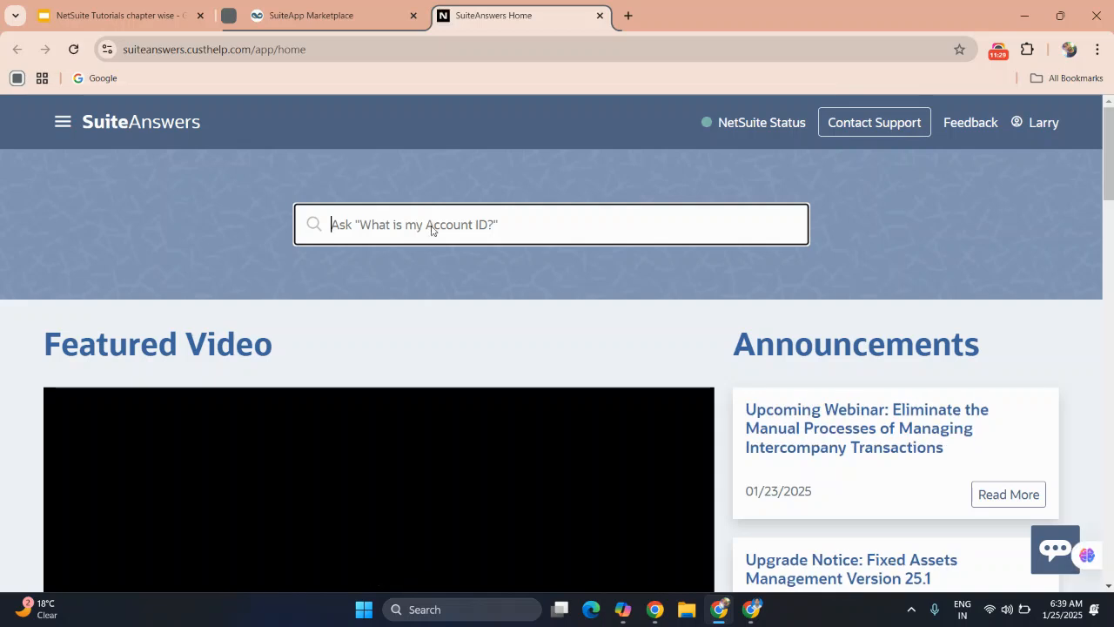
Look through the SuiteAnswers home page, covering the featured video, announcements and Videos sections.
scroll(521, 243, down, 1)
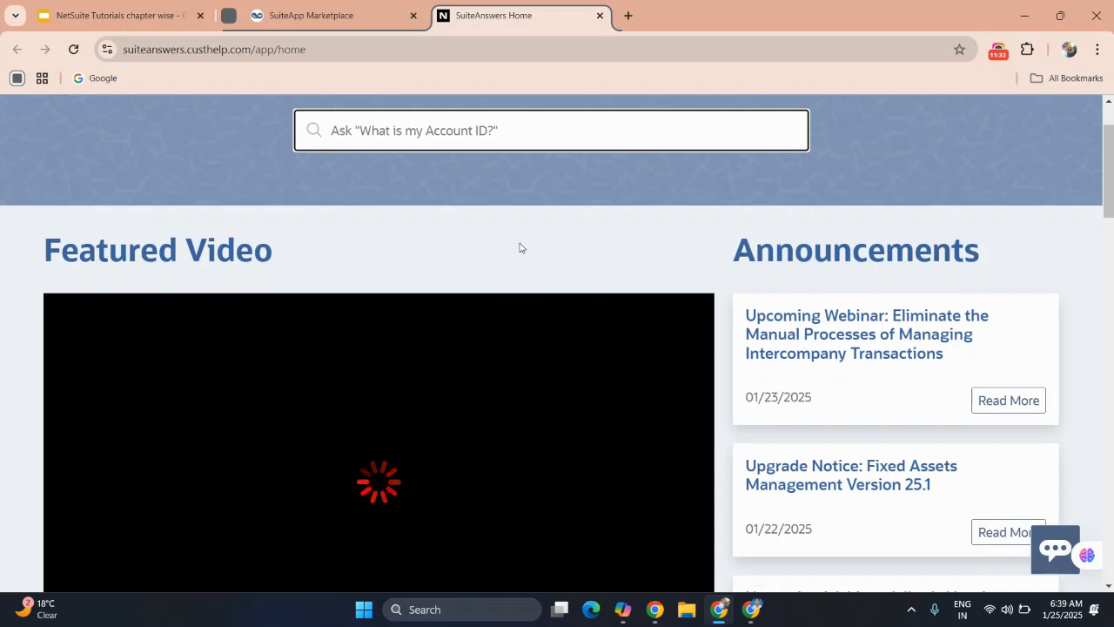
scroll(519, 248, down, 5)
scroll(519, 246, up, 6)
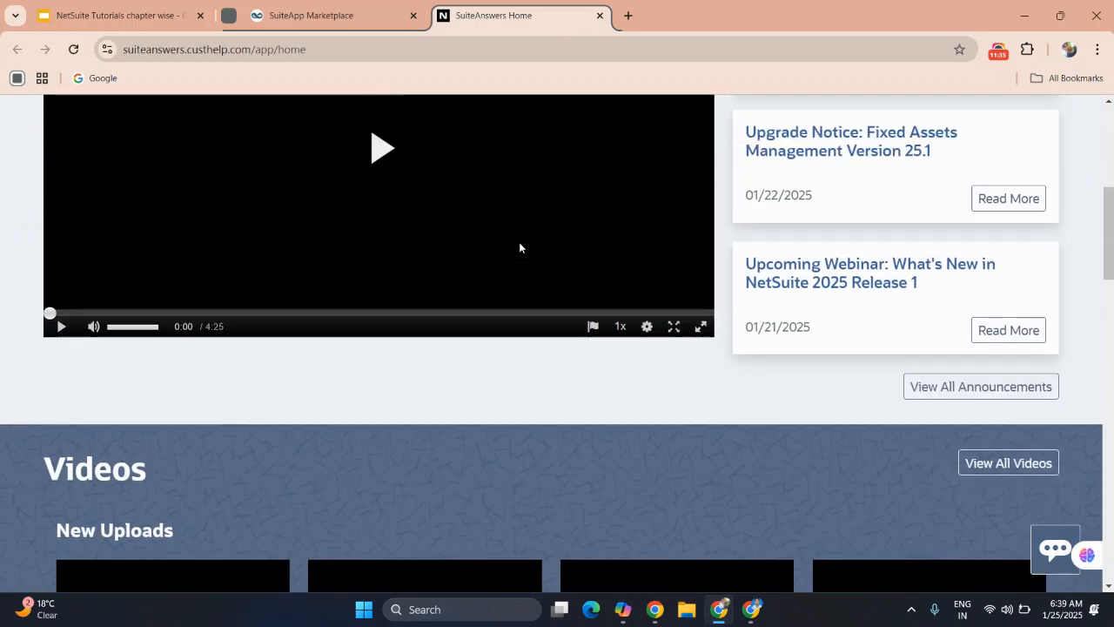
Switch to the NetSuite Tutorials presentation in Google Slides and review slides 17 to 19, ending on Customizing the Dashboard.
click(346, 16)
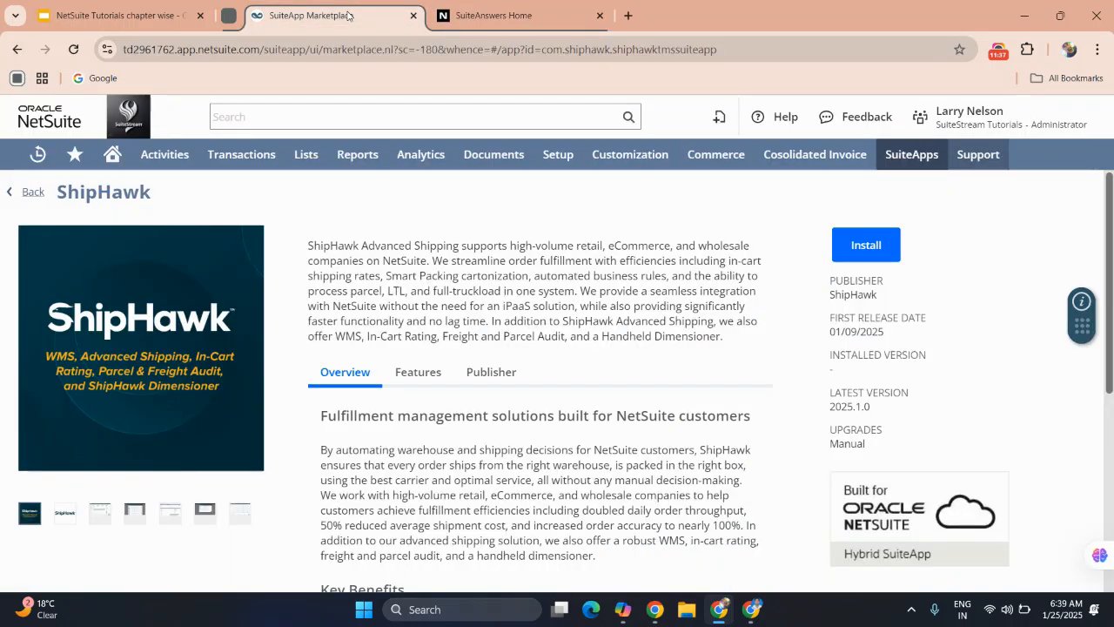
click(160, 17)
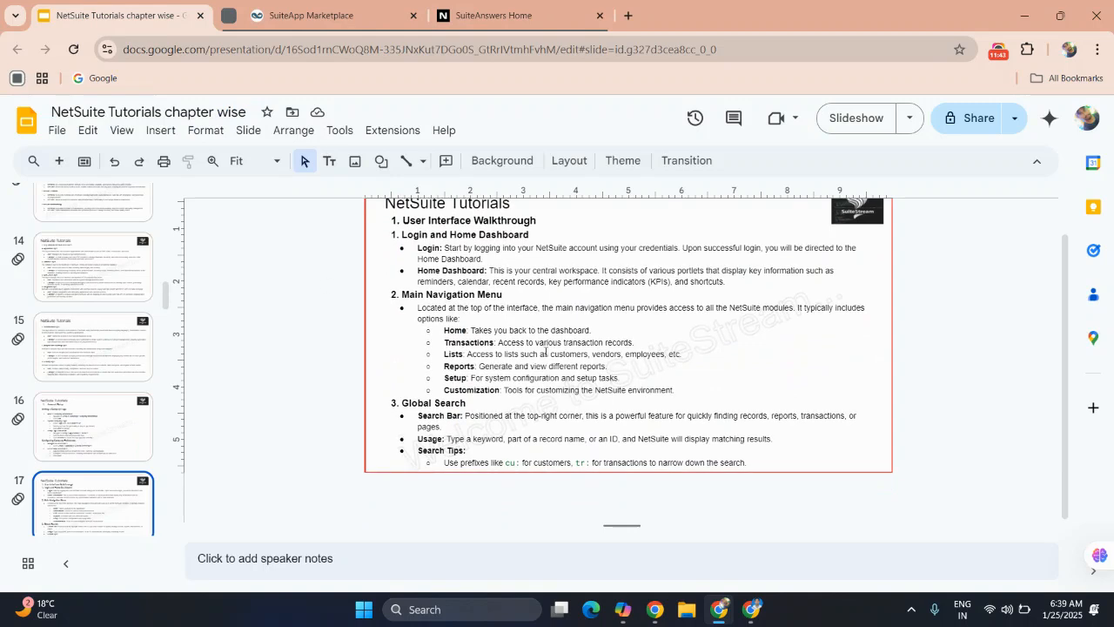
scroll(159, 409, down, 2)
scroll(159, 409, down, 2)
click(92, 340)
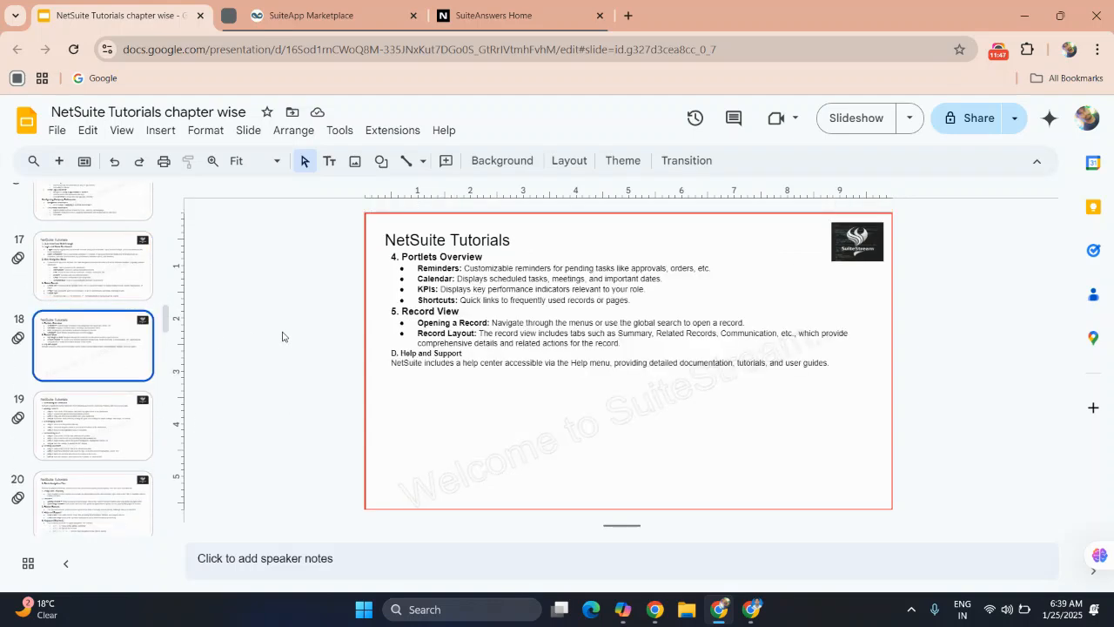
click(83, 422)
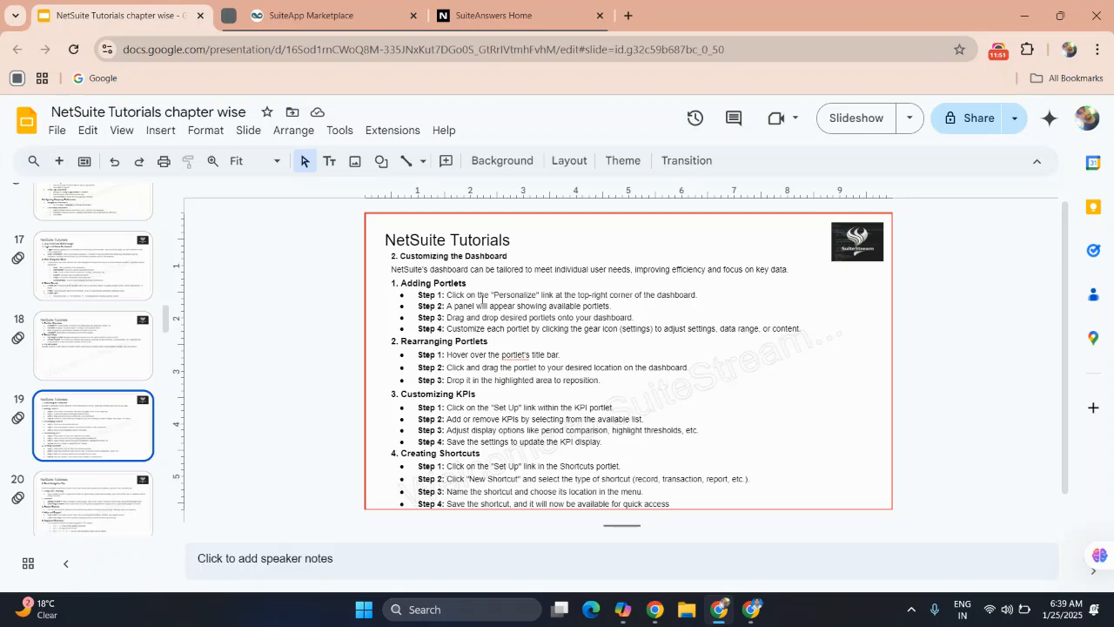
Present the slideshow from slide 19, advance to the Basic Navigation Tips slide, and exit the presentation.
click(852, 128)
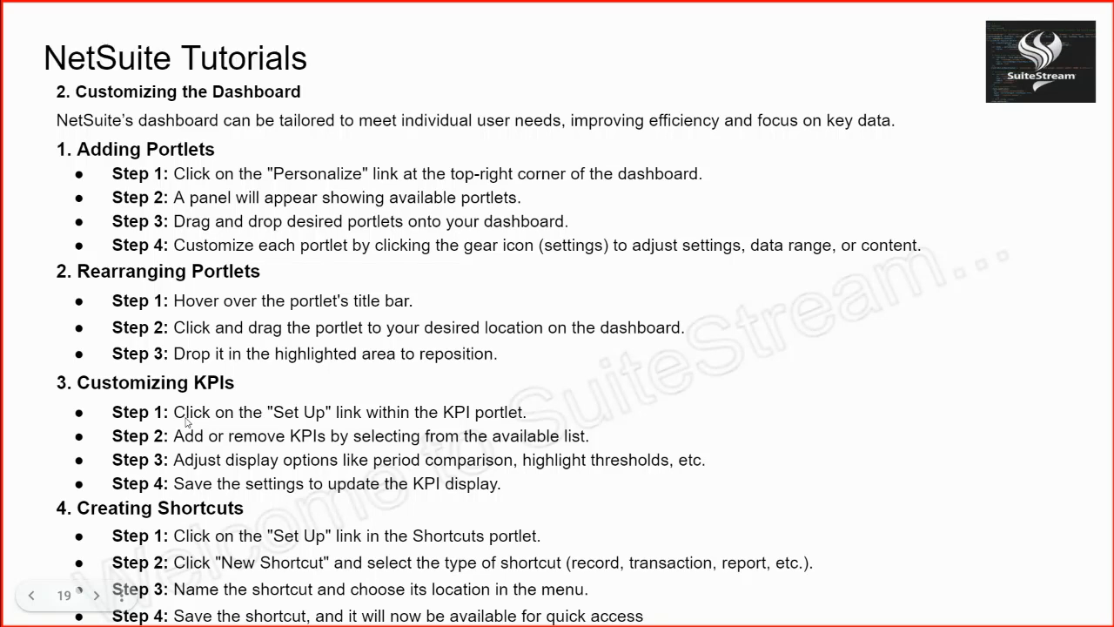
key(Right)
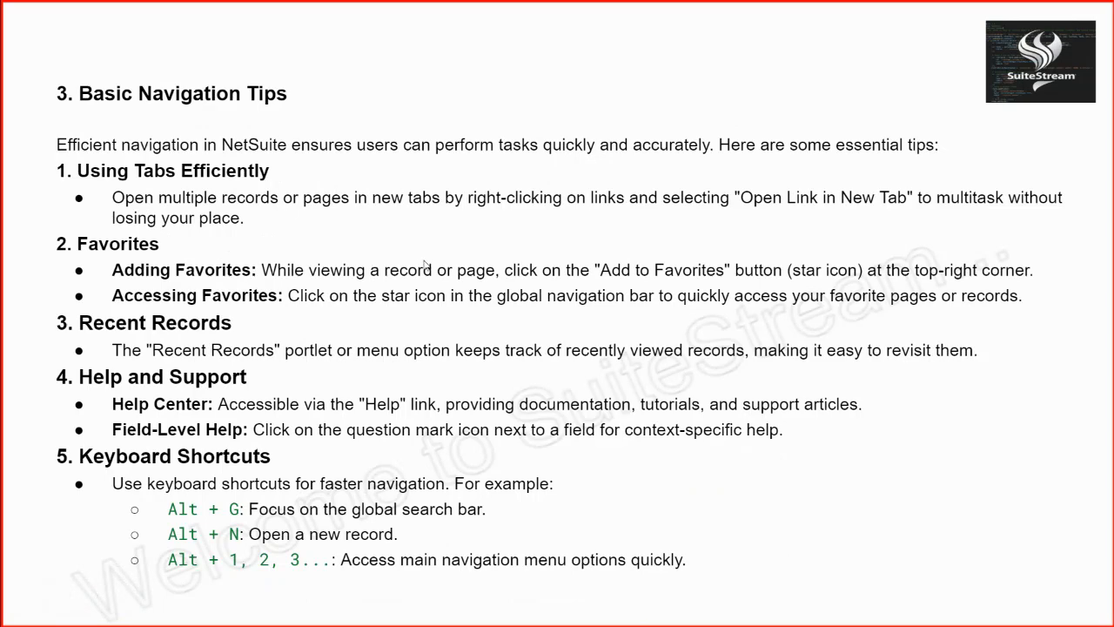
key(Escape)
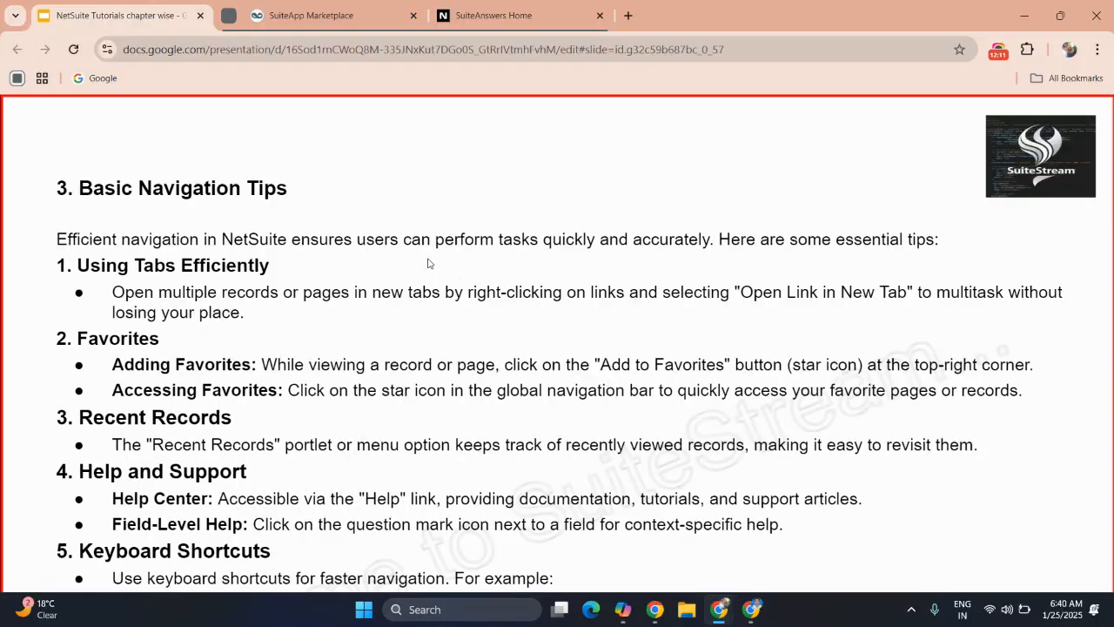
Switch back to NetSuite, open the Home dashboard, and collapse and re-expand the New Release portlet.
click(345, 13)
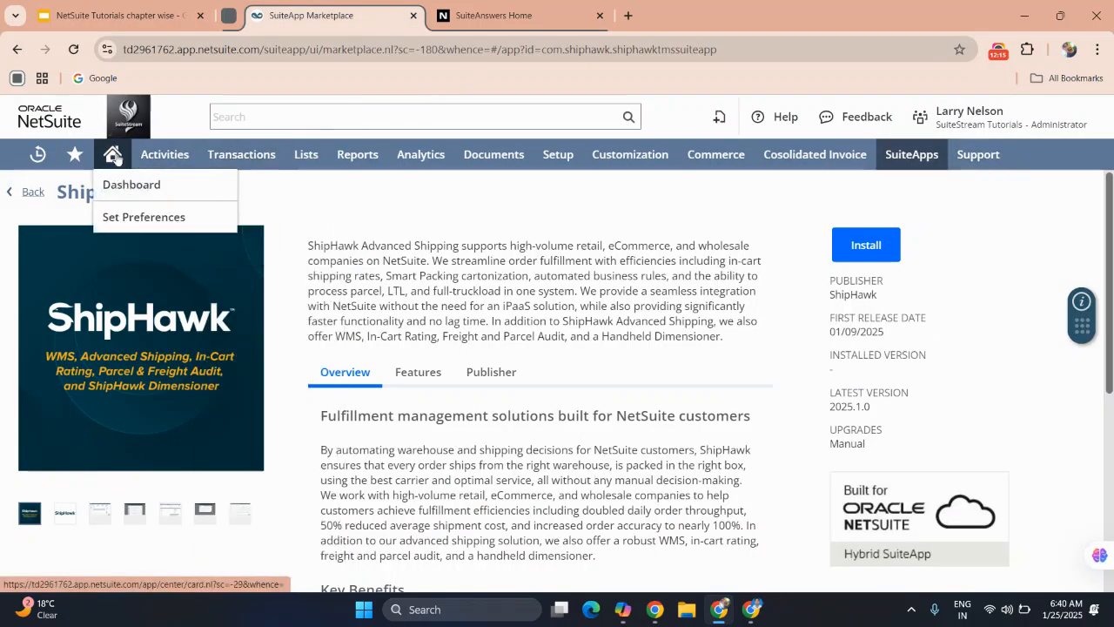
click(114, 155)
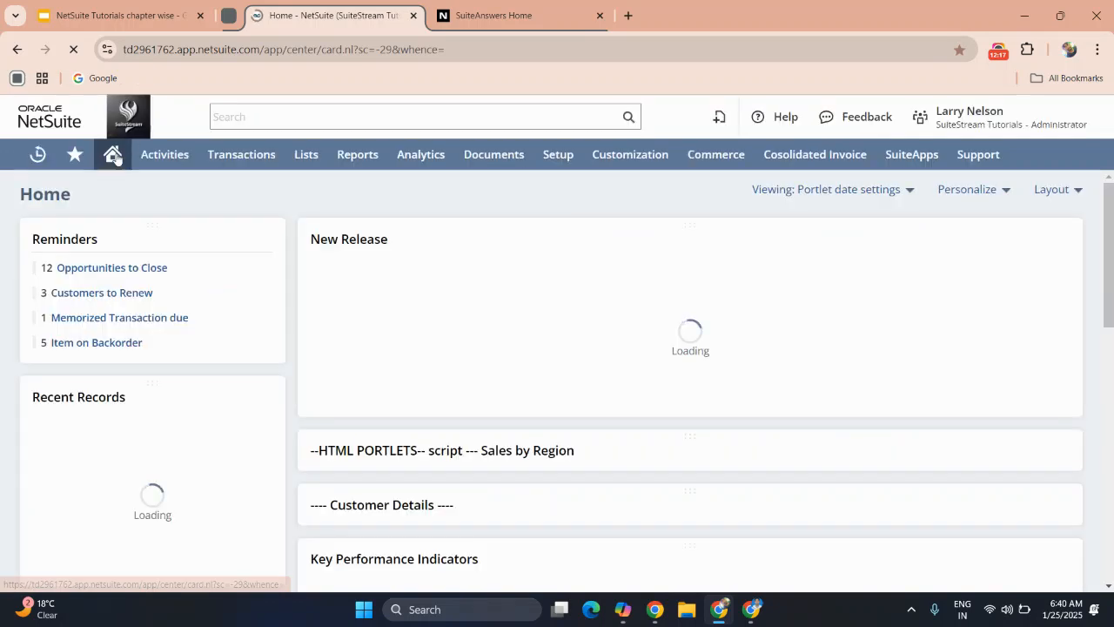
click(1000, 53)
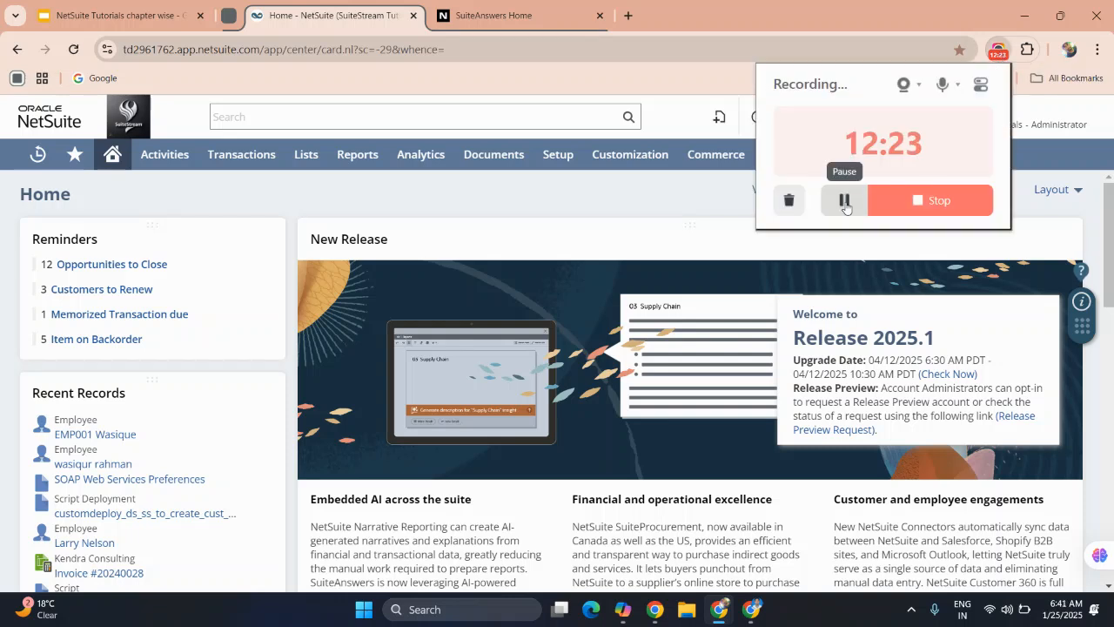
click(675, 252)
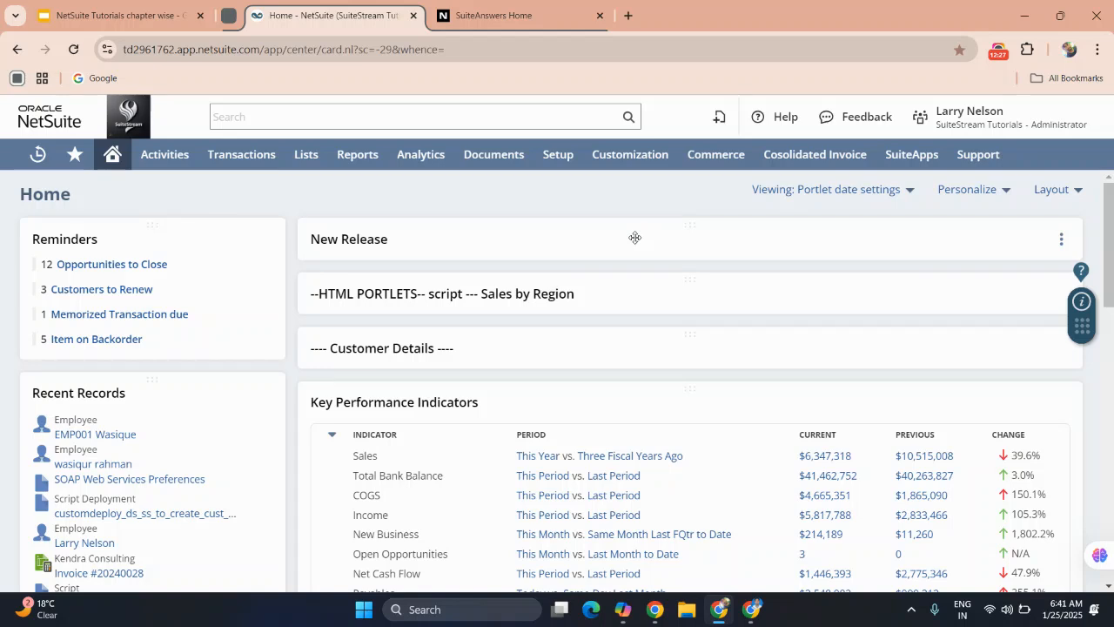
click(634, 237)
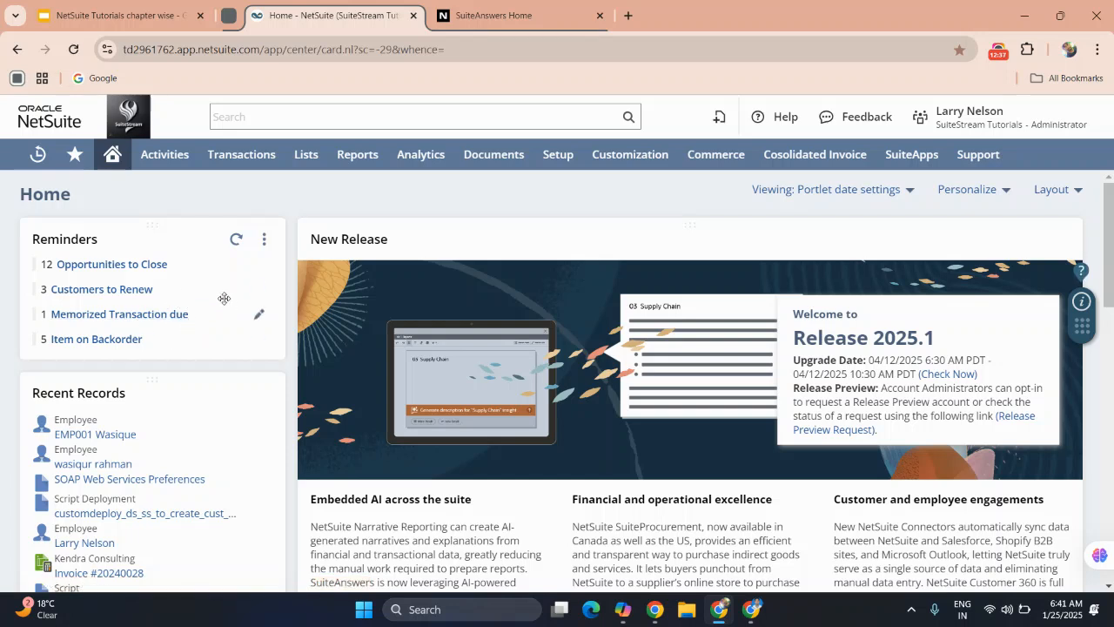
click(264, 239)
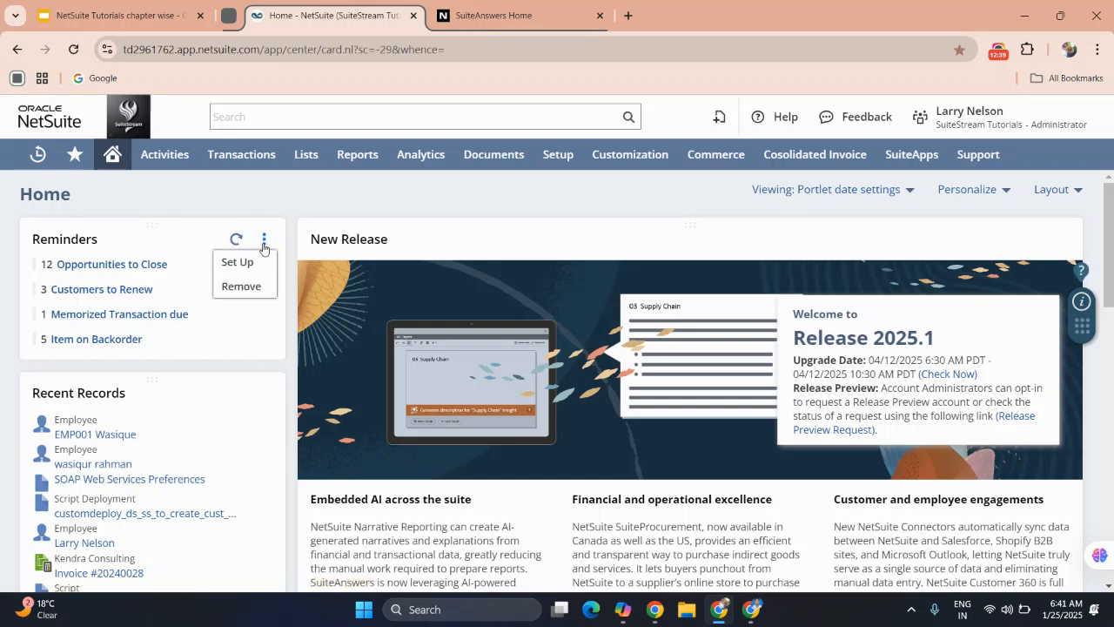
click(248, 267)
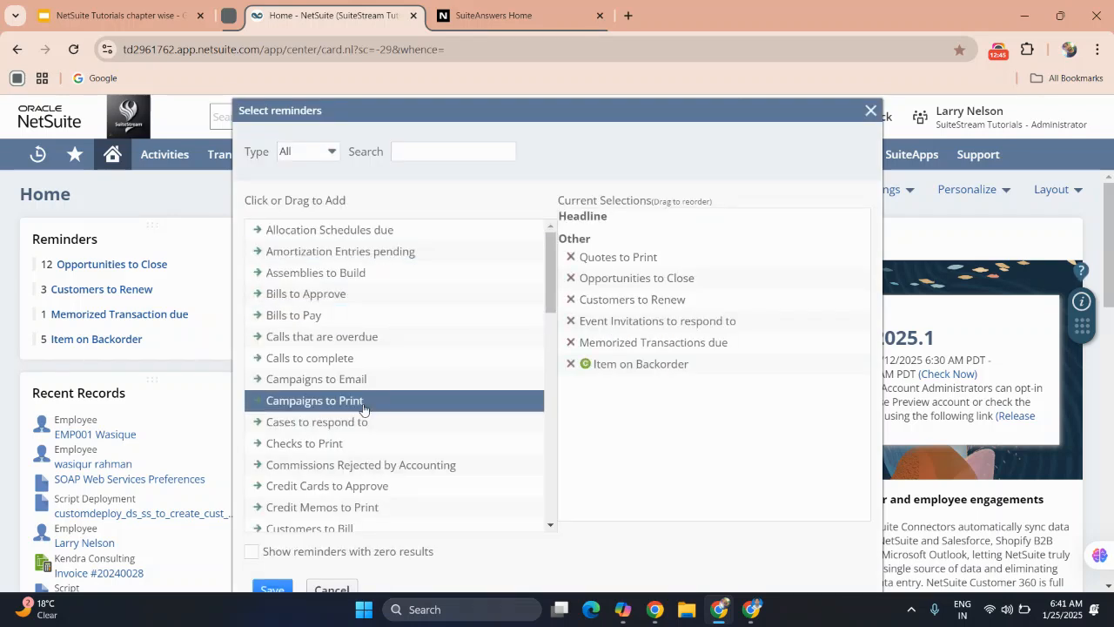
click(364, 405)
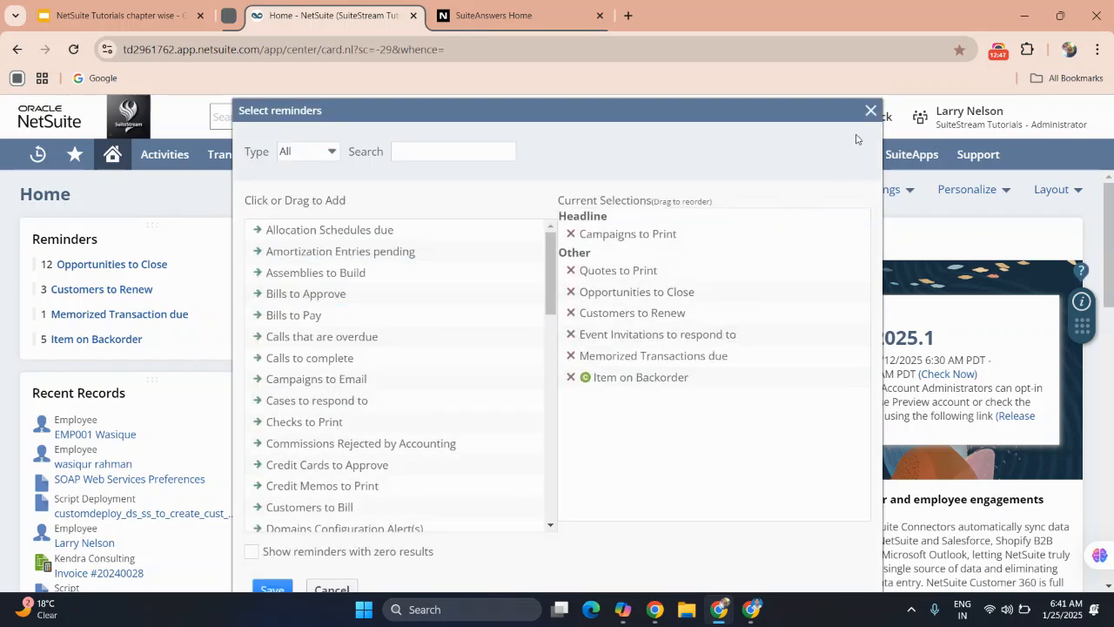
click(869, 111)
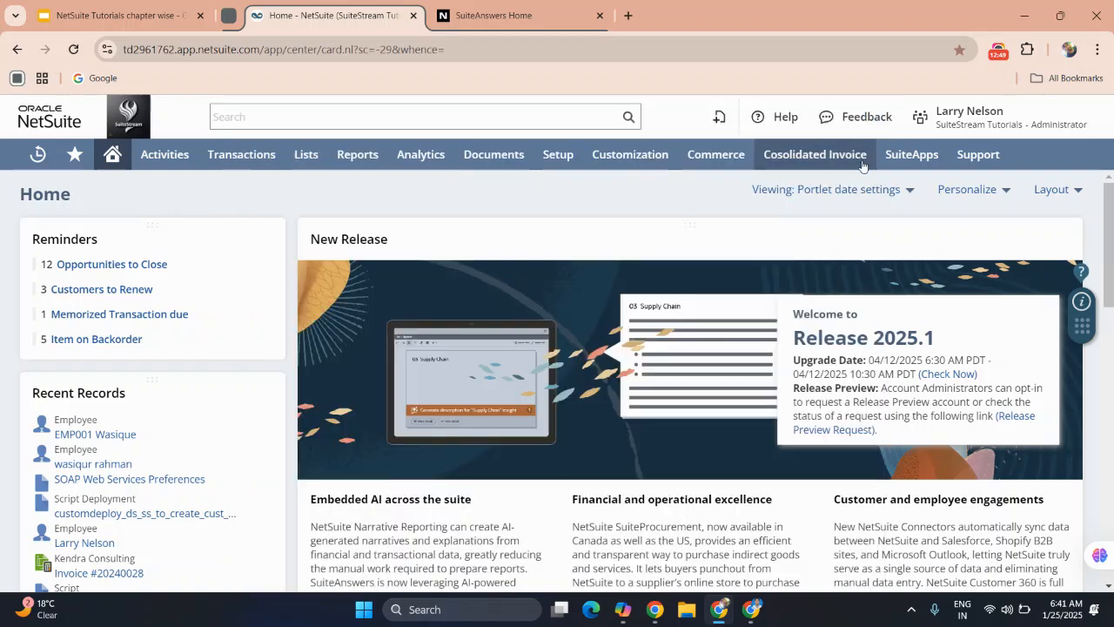
Open Personalize Dashboard, examine the Standard Content portlets such as RSS/Atom Feed and Custom Search, and close it.
click(993, 192)
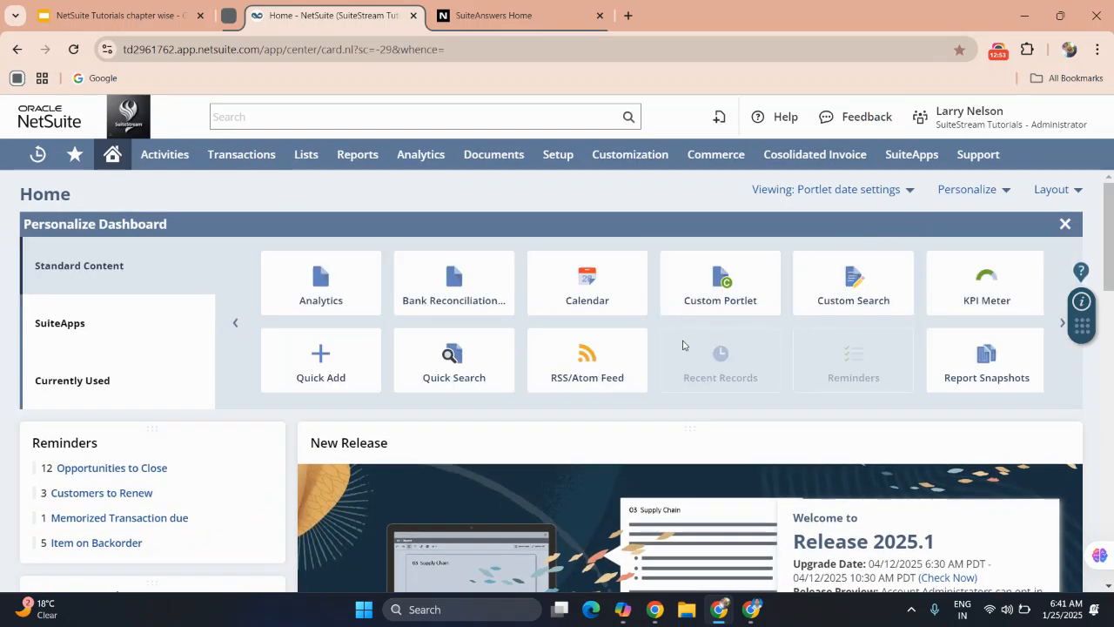
scroll(684, 344, right, 3)
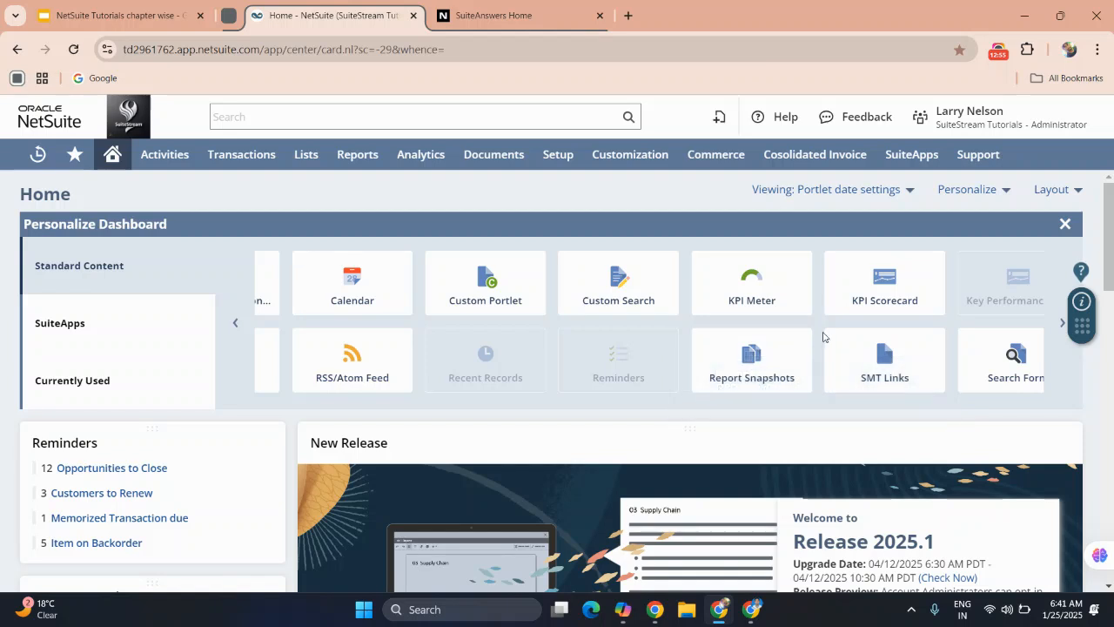
scroll(893, 334, left, 3)
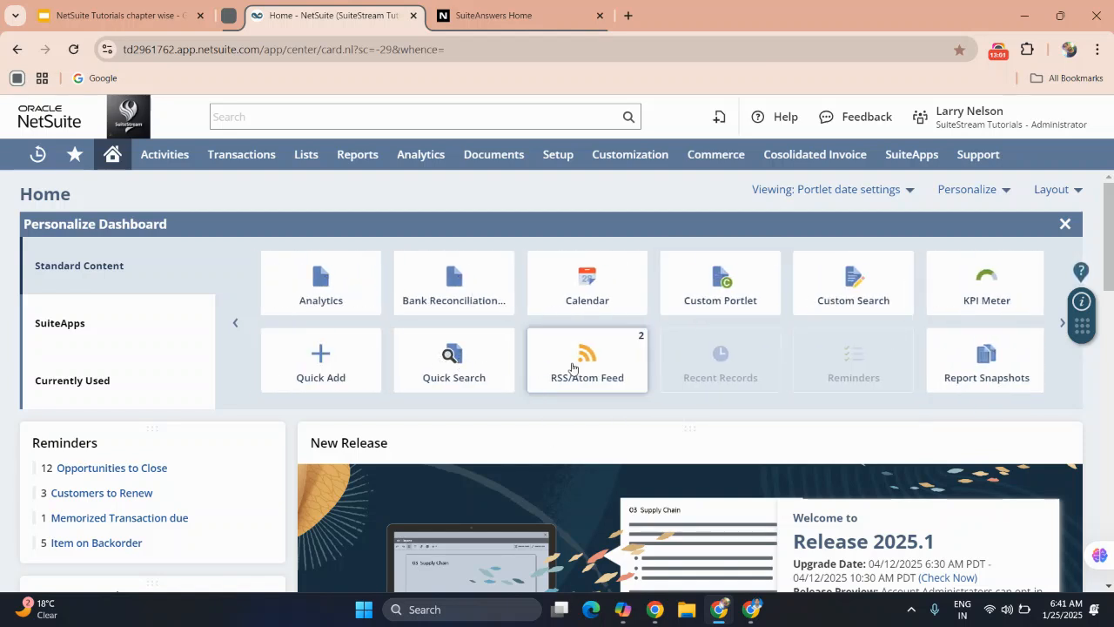
mouse_move(555, 364)
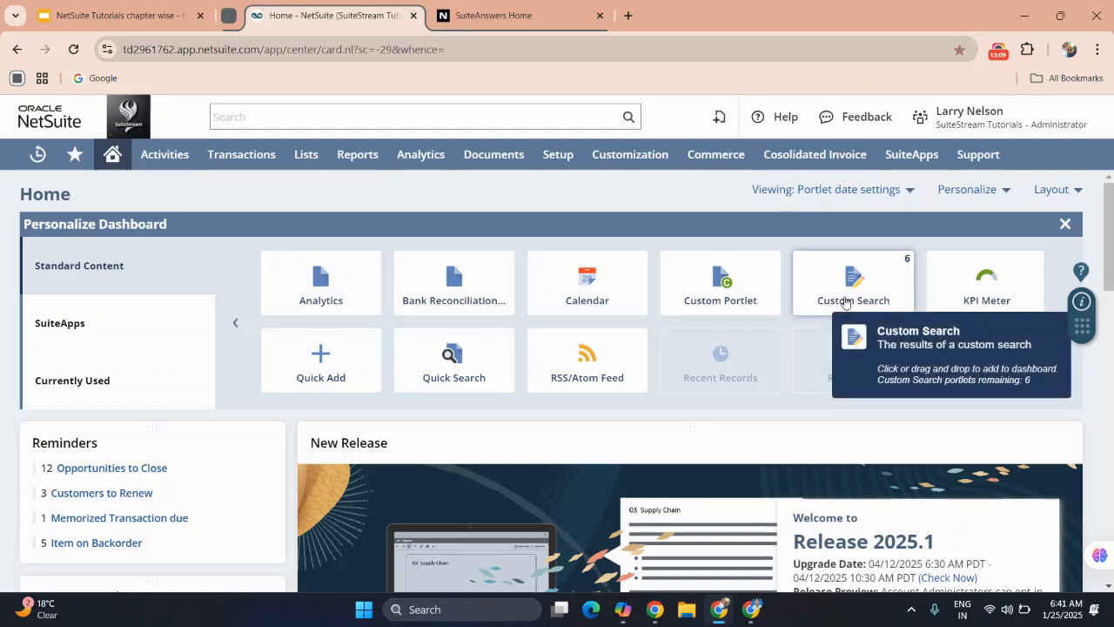
click(1064, 223)
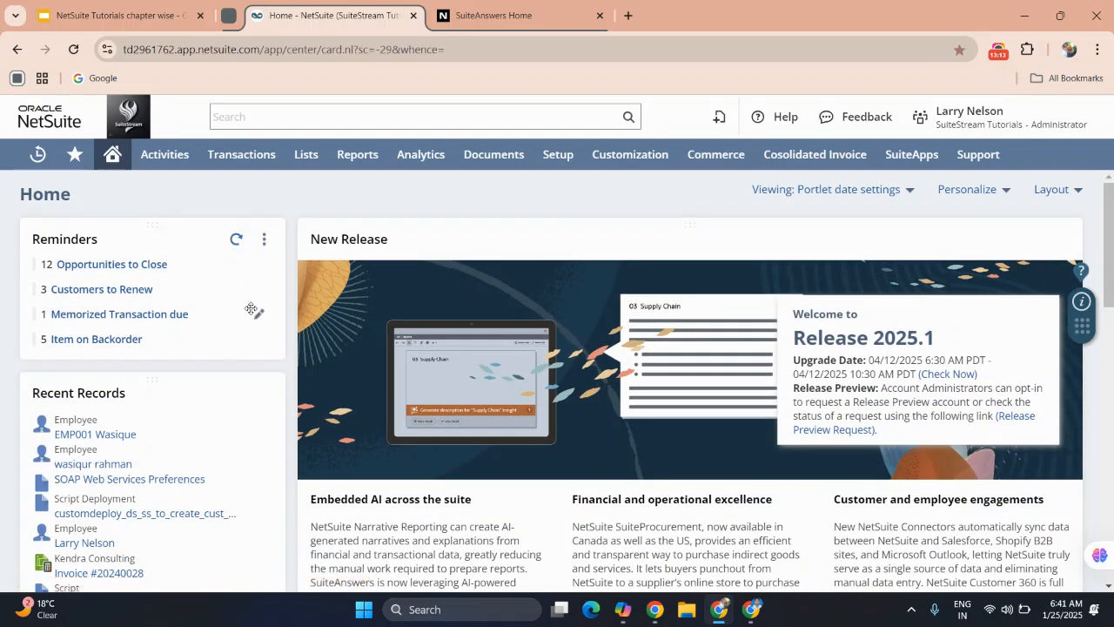
Open the setup of the Reminders portlet and look through the reminders available to add.
click(264, 241)
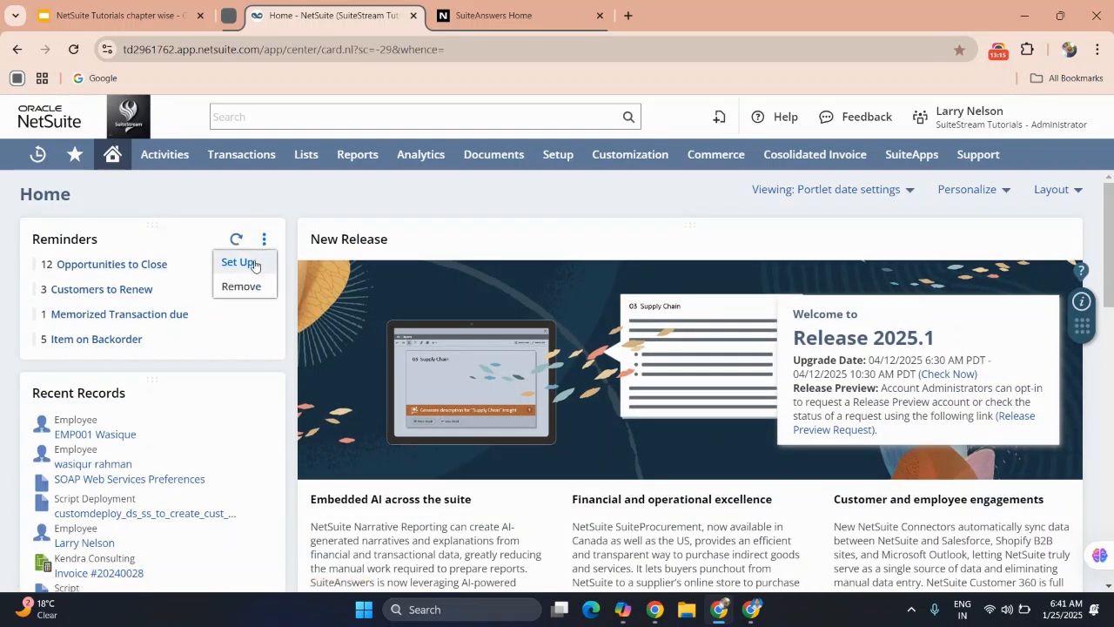
click(239, 261)
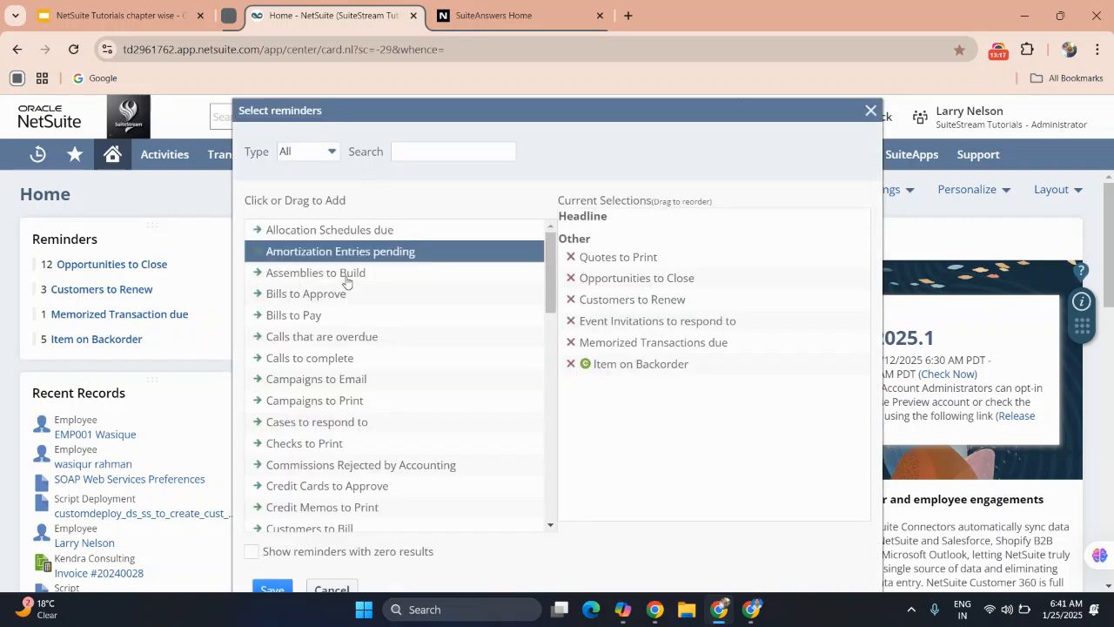
scroll(310, 376, down, 4)
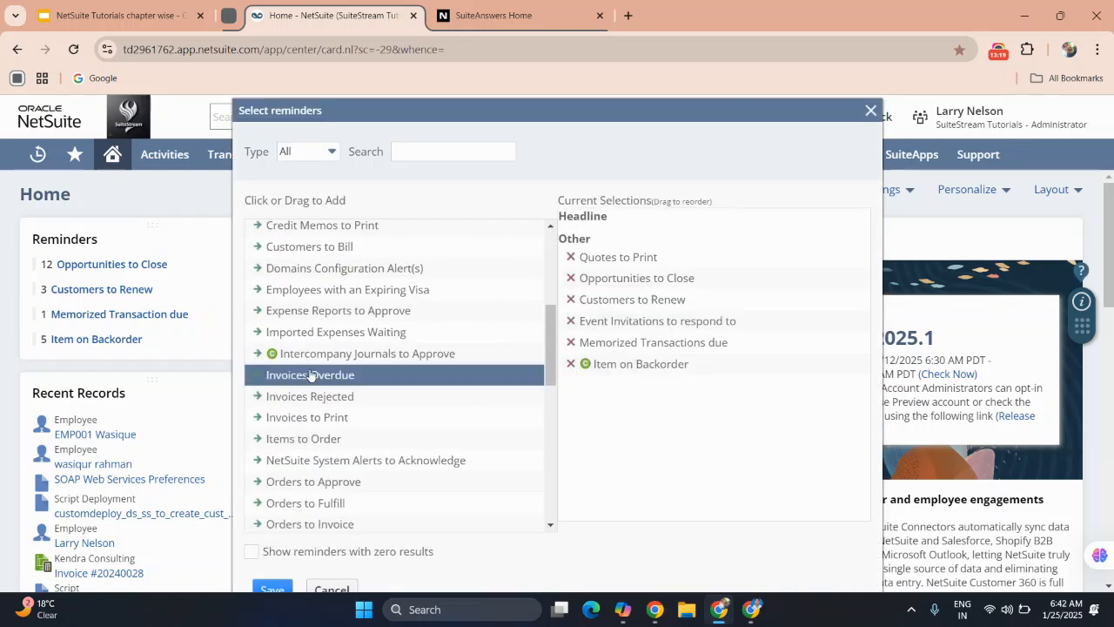
scroll(311, 376, down, 5)
scroll(311, 376, up, 3)
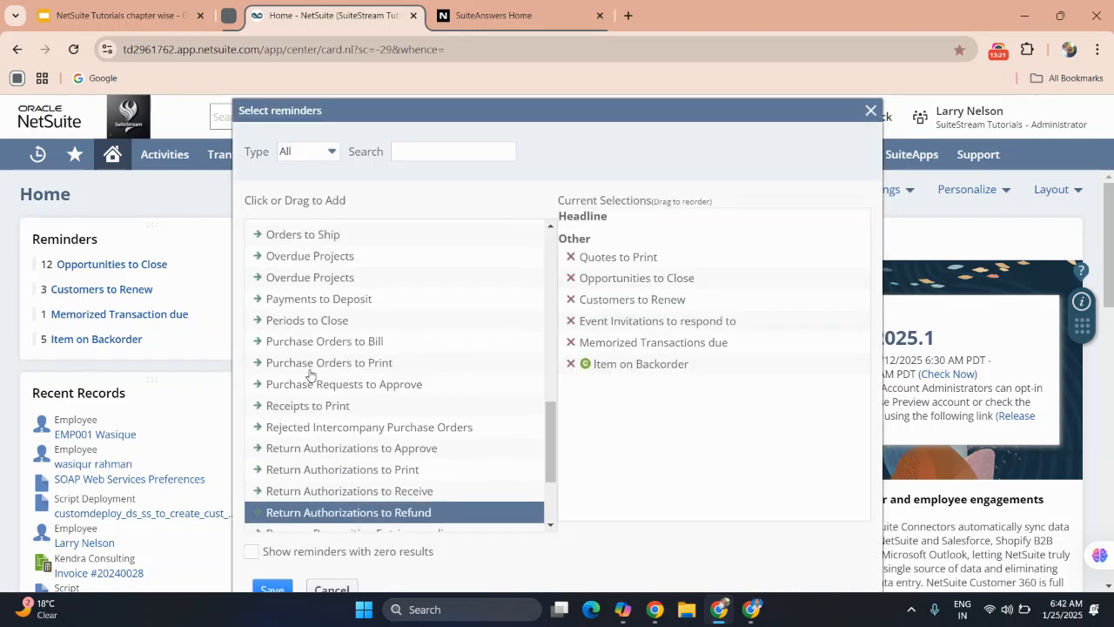
scroll(348, 306, up, 5)
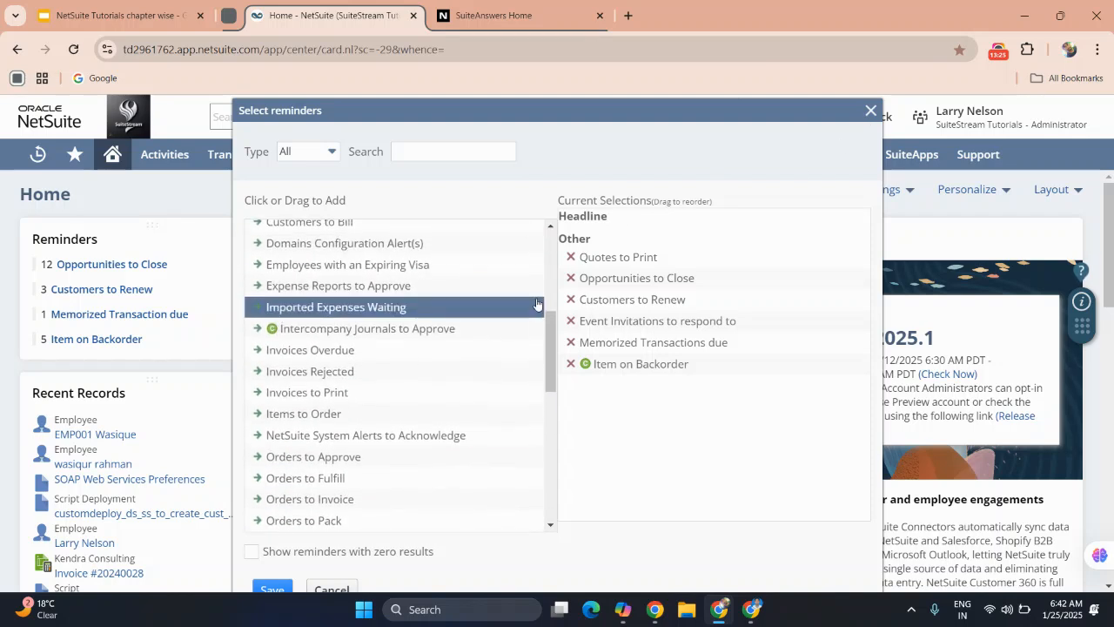
scroll(537, 304, up, 5)
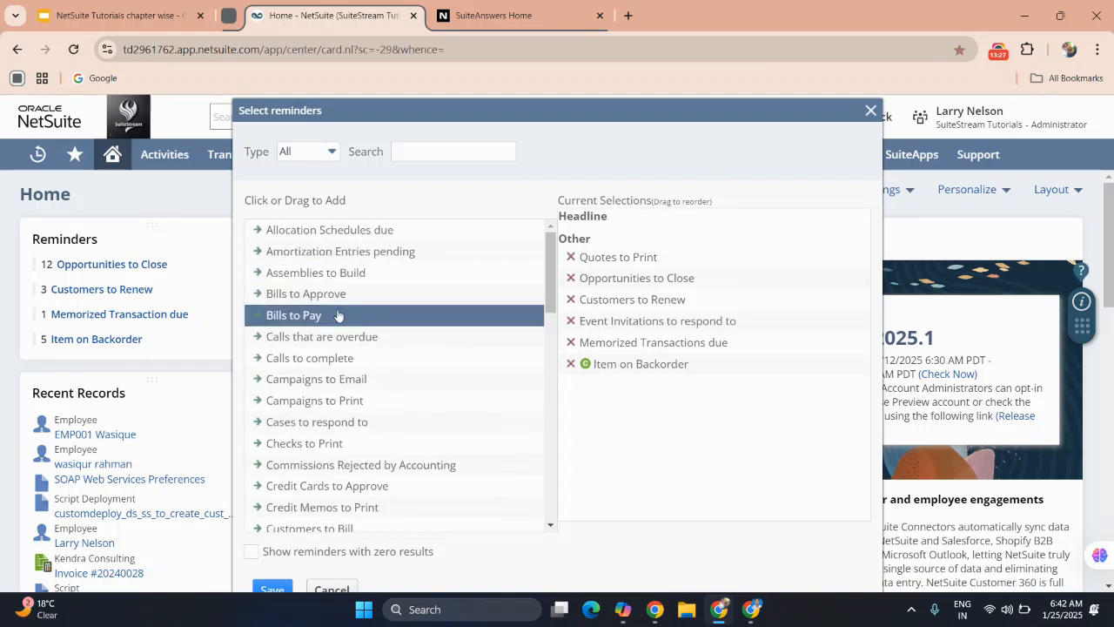
click(338, 315)
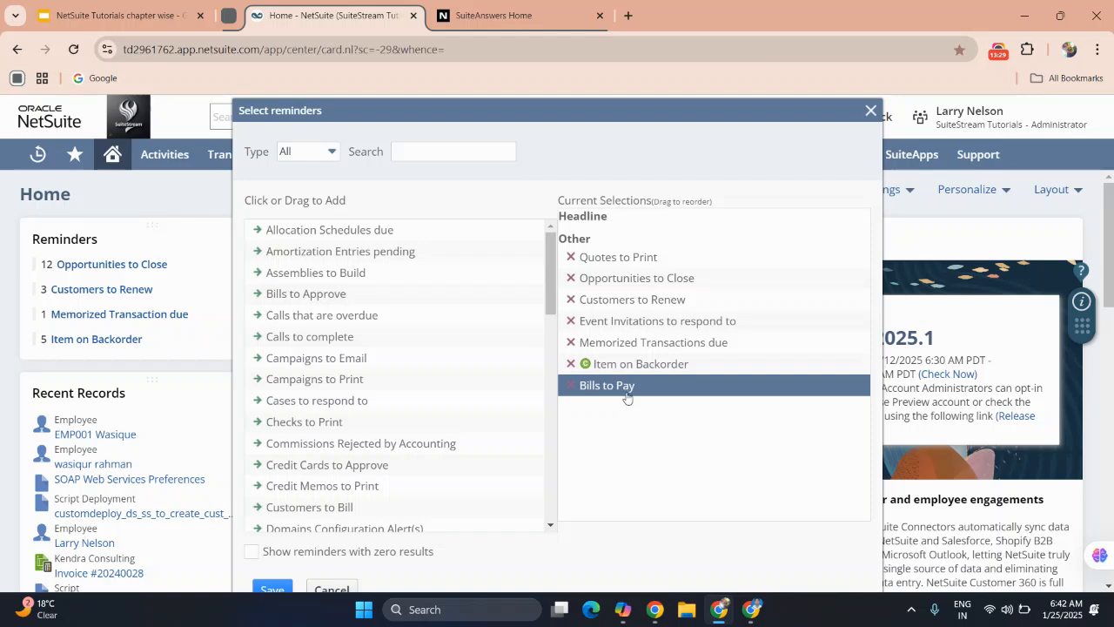
drag(621, 391, 625, 238)
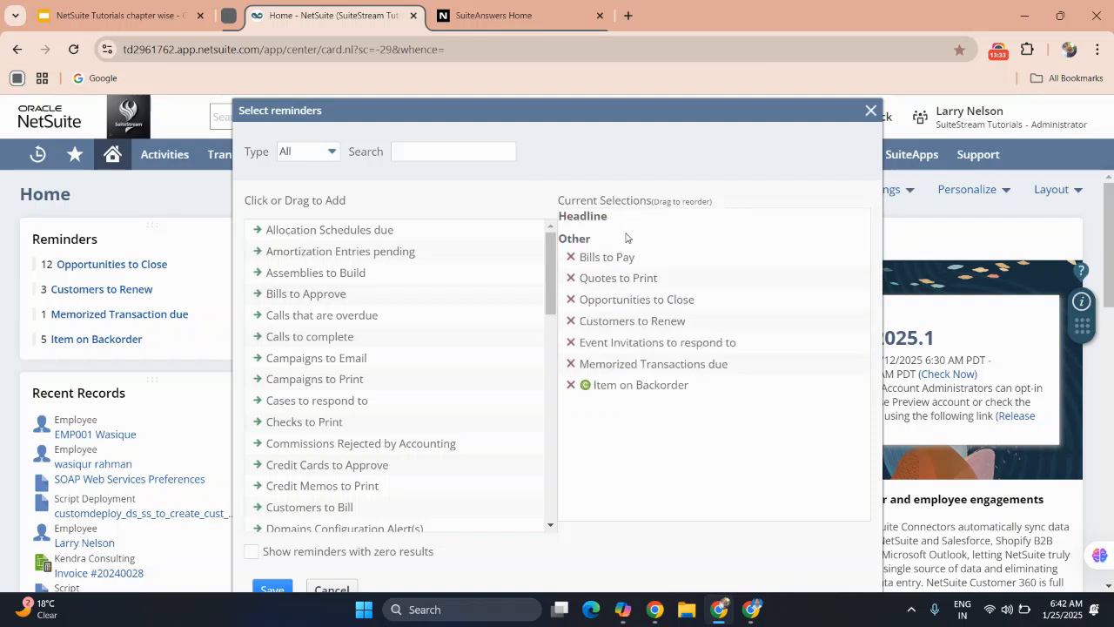
click(613, 255)
Place Quotes to Print under Headline, enable showing reminders with zero results, and save the Reminders setup.
drag(614, 255, 611, 233)
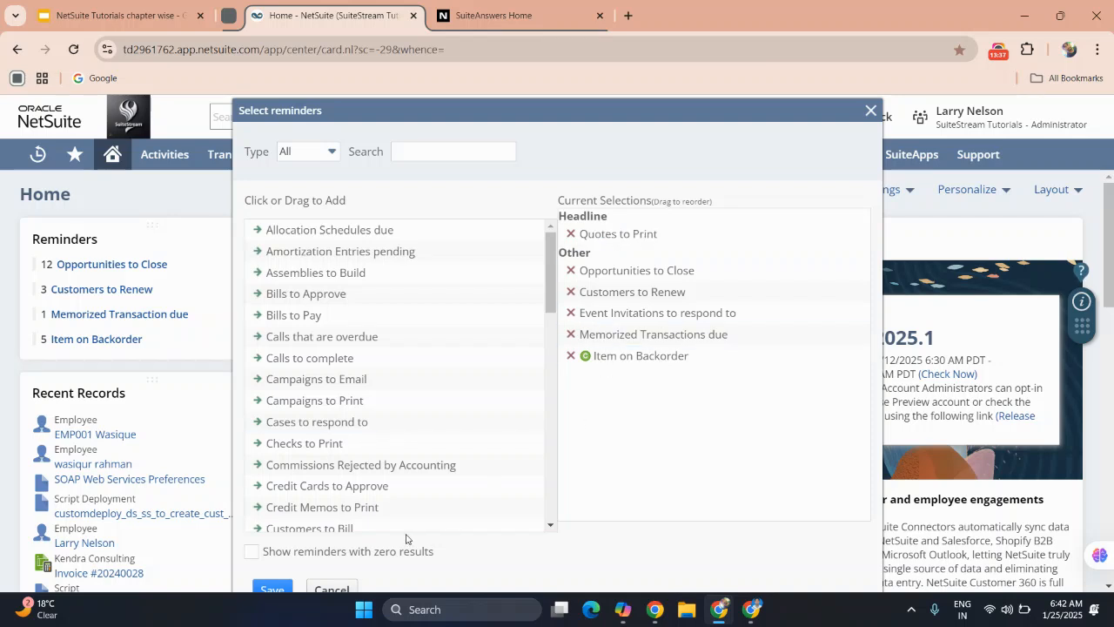
scroll(374, 483, down, 3)
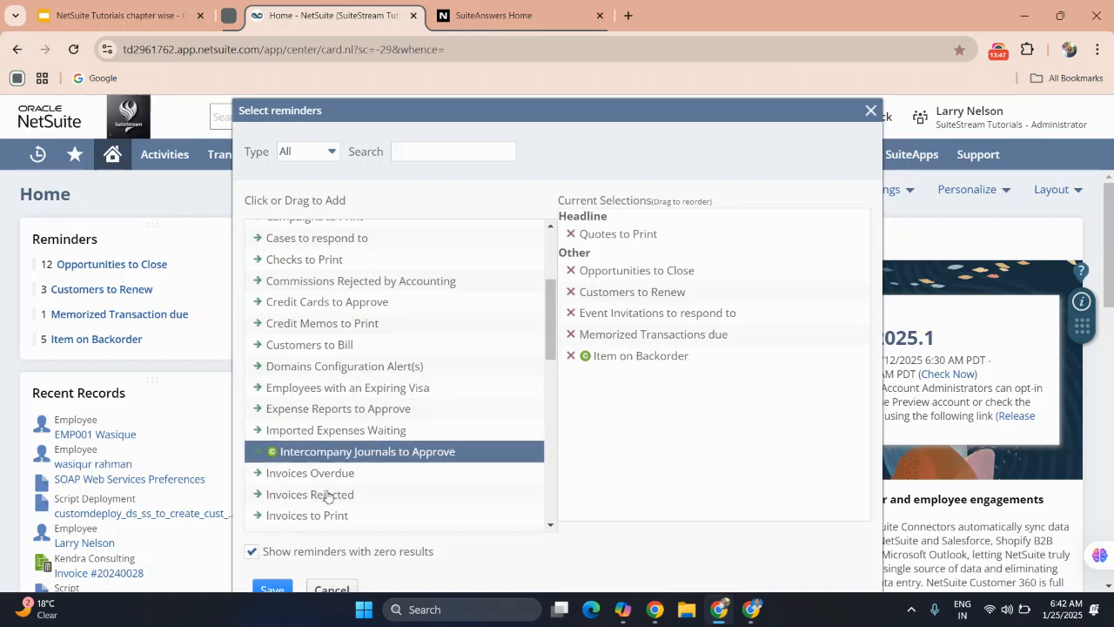
click(272, 590)
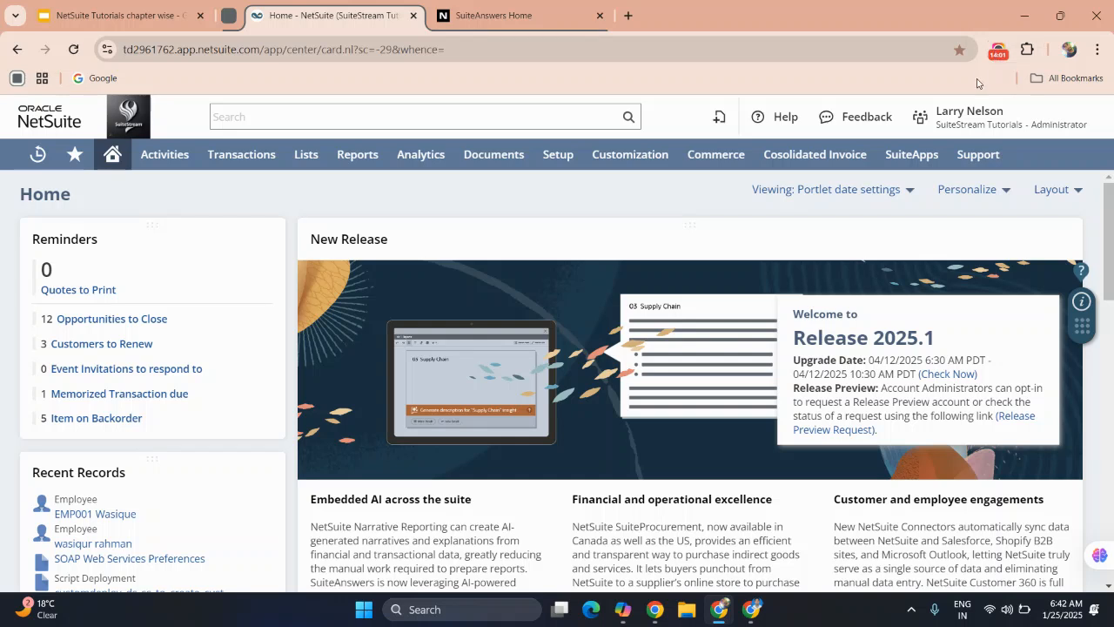
click(997, 50)
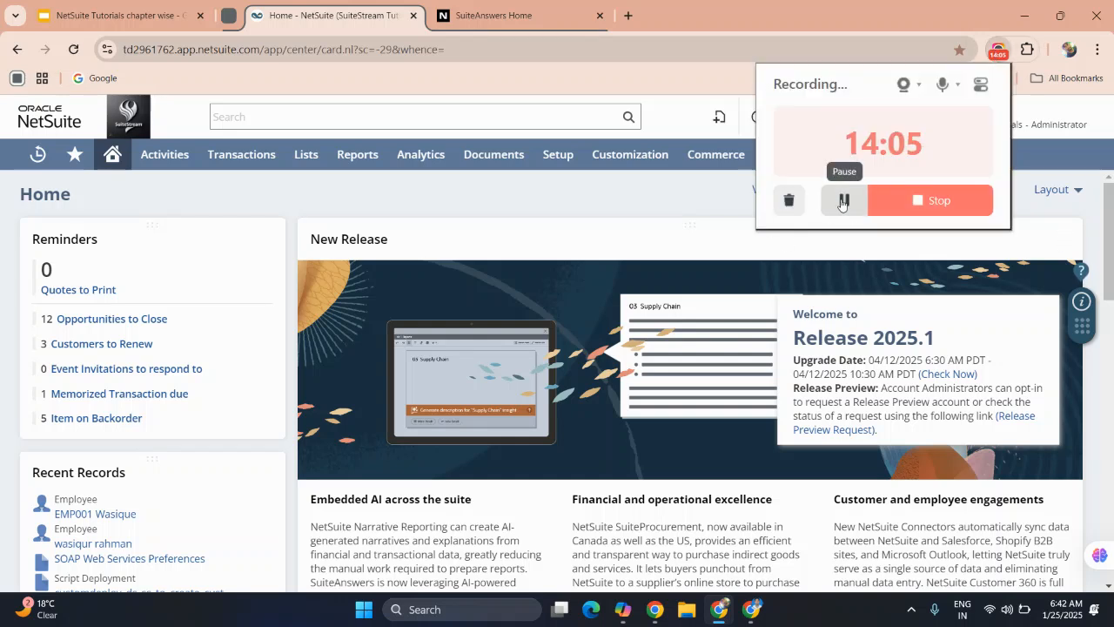
Collapse and re-expand the New Release portlet on the Home dashboard and look over its Release 2025.1 content.
click(640, 226)
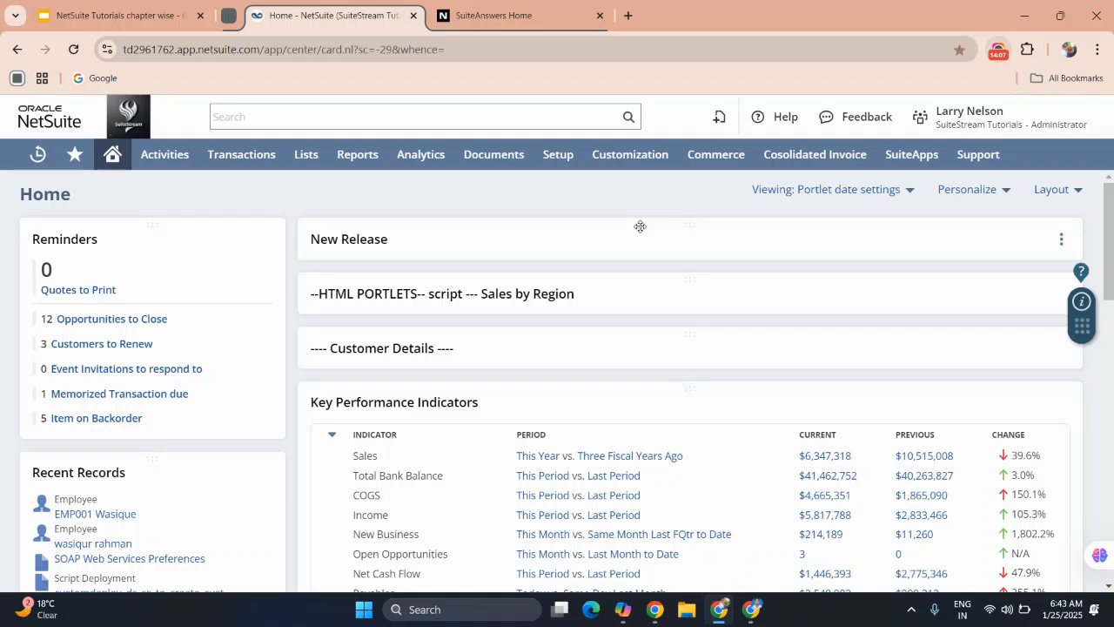
double_click(644, 243)
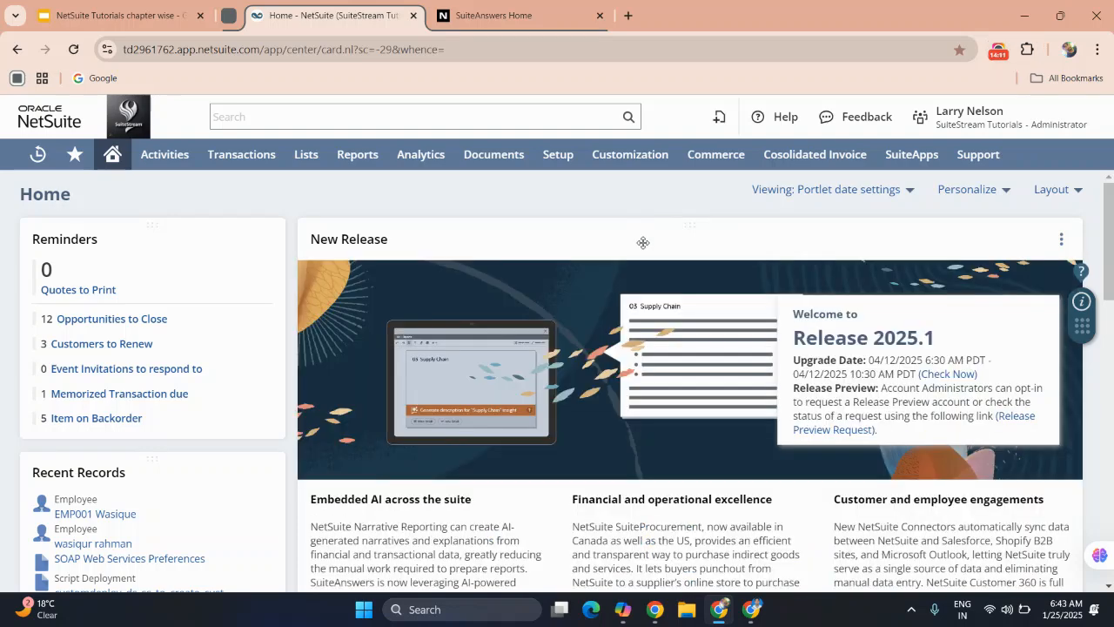
scroll(643, 243, down, 1)
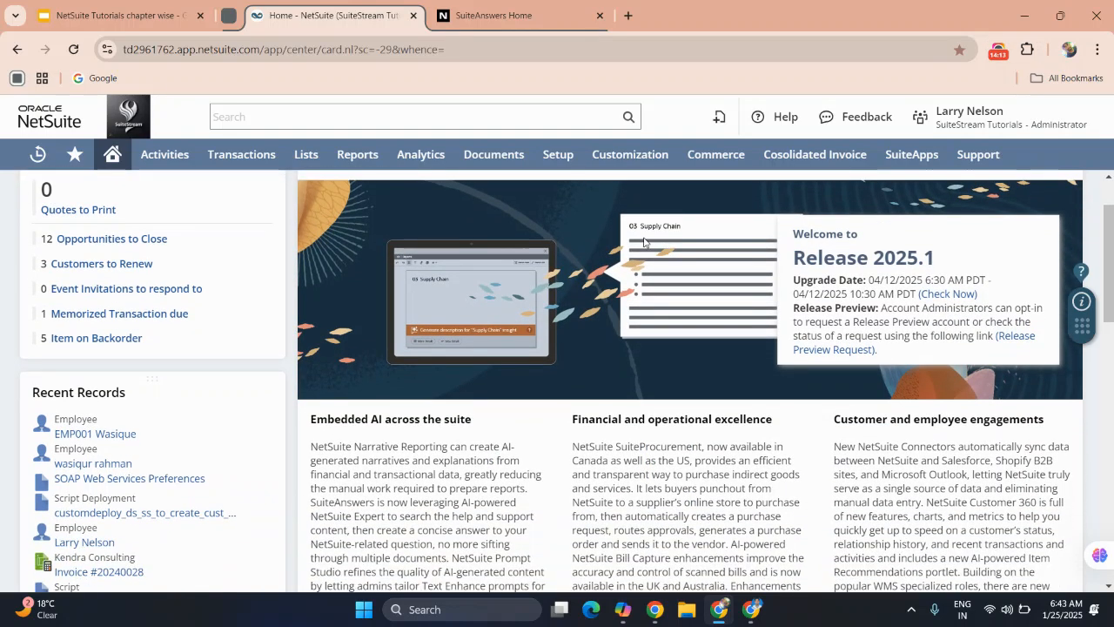
scroll(643, 242, up, 1)
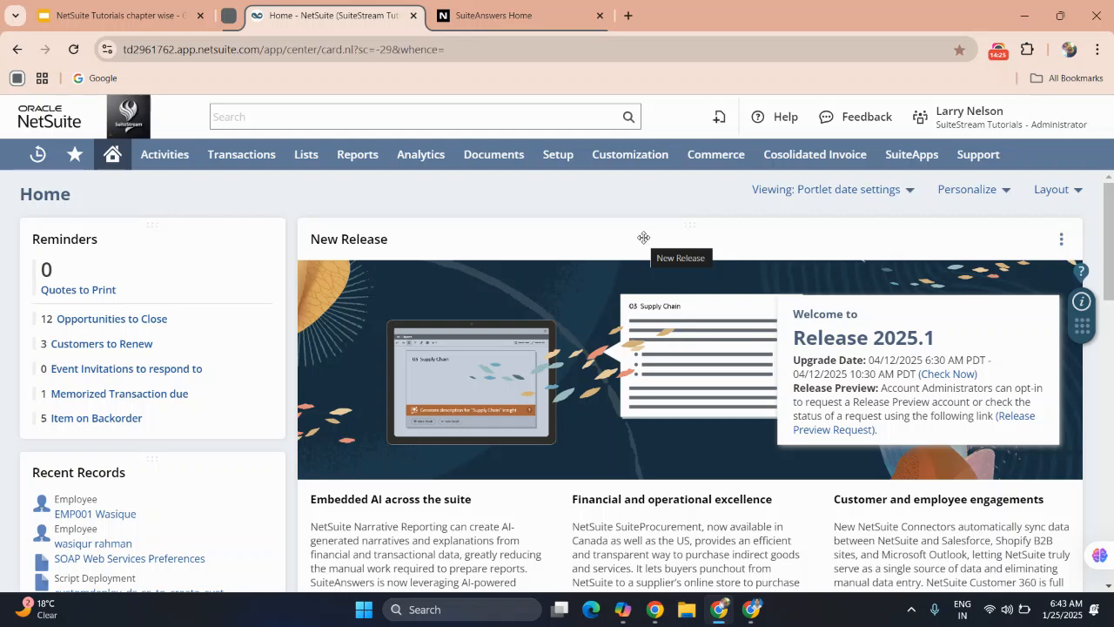
scroll(644, 238, down, 2)
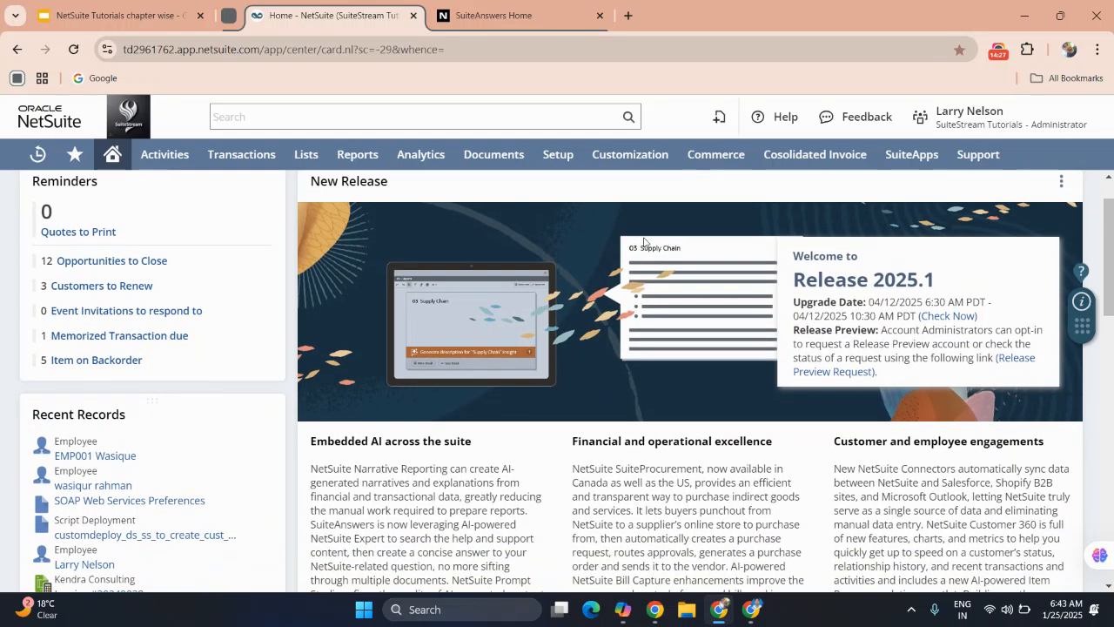
Examine the Recent Records, My login audit, Key Performance Indicators and KPI Meter portlets on the Home dashboard.
scroll(644, 241, down, 2)
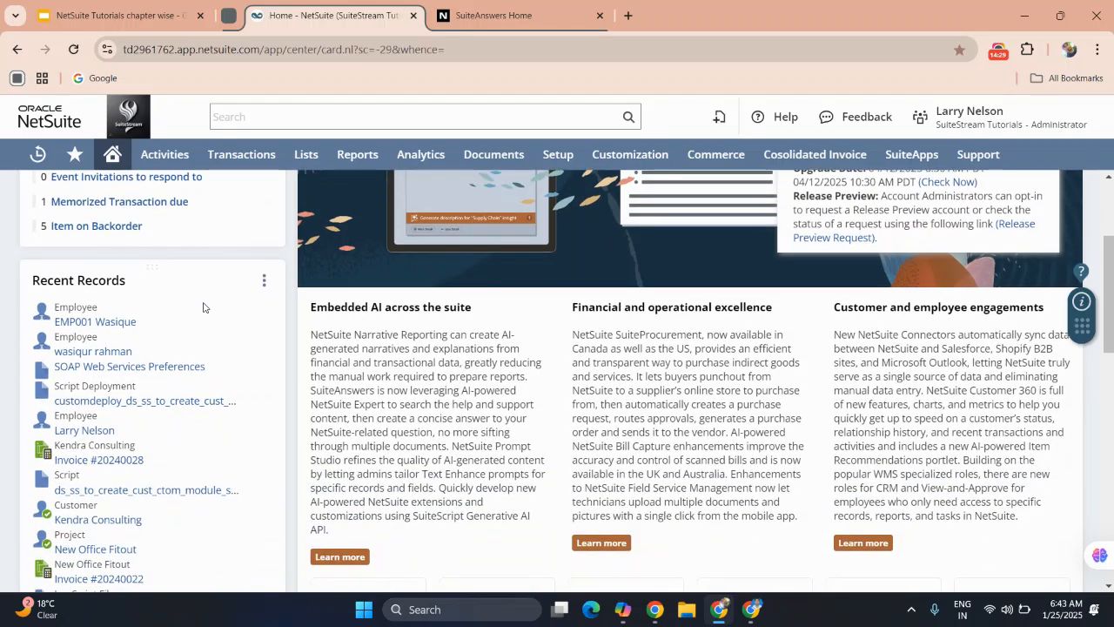
scroll(203, 307, down, 1)
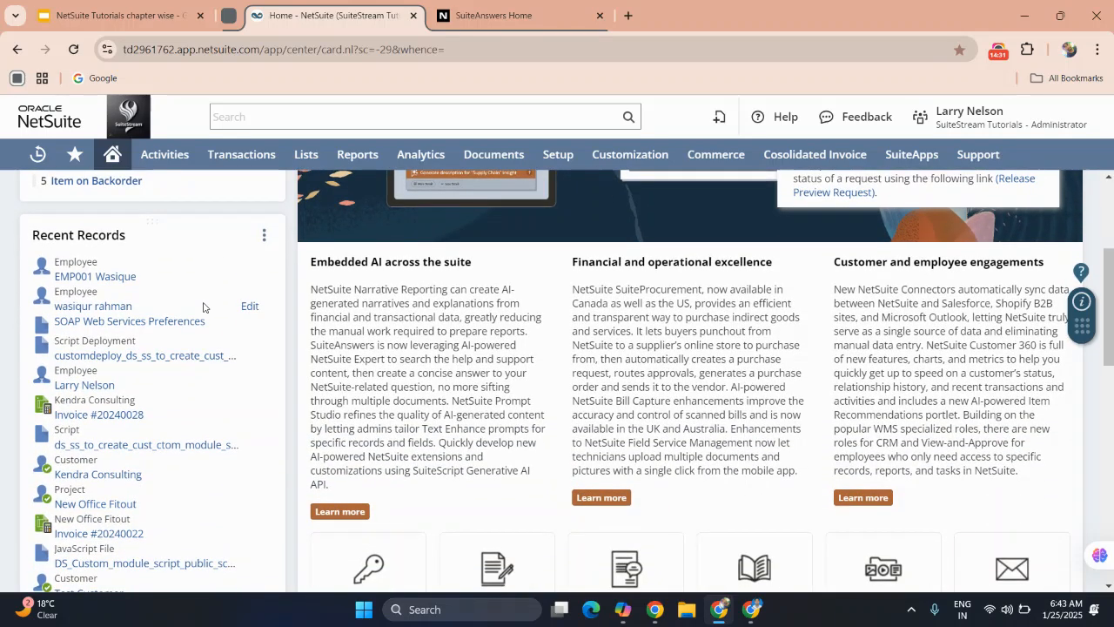
scroll(175, 337, down, 1)
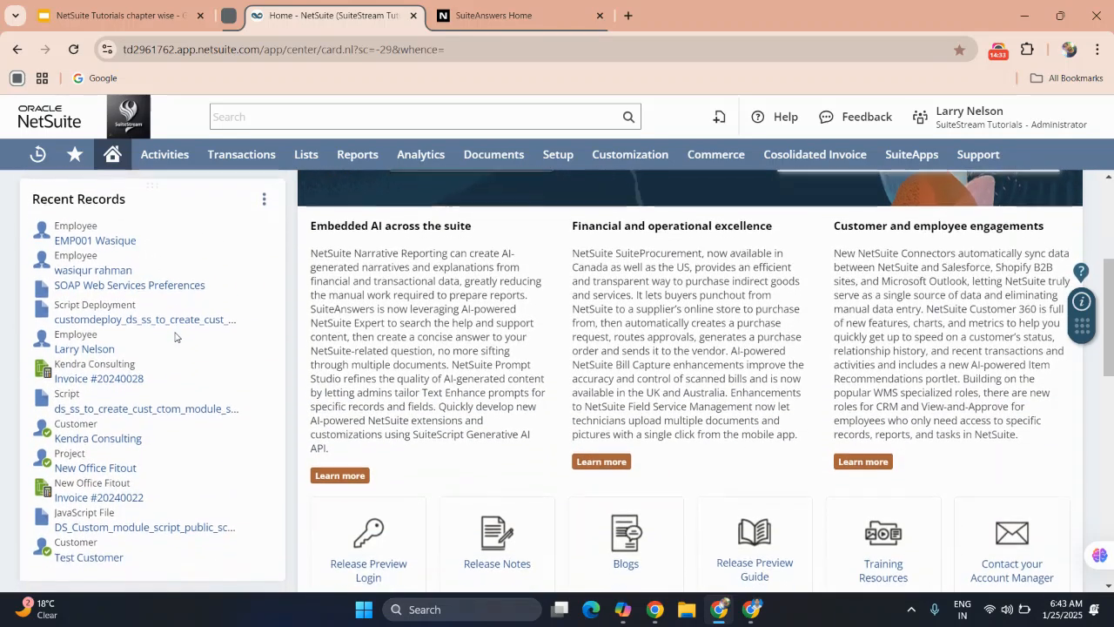
scroll(174, 337, up, 1)
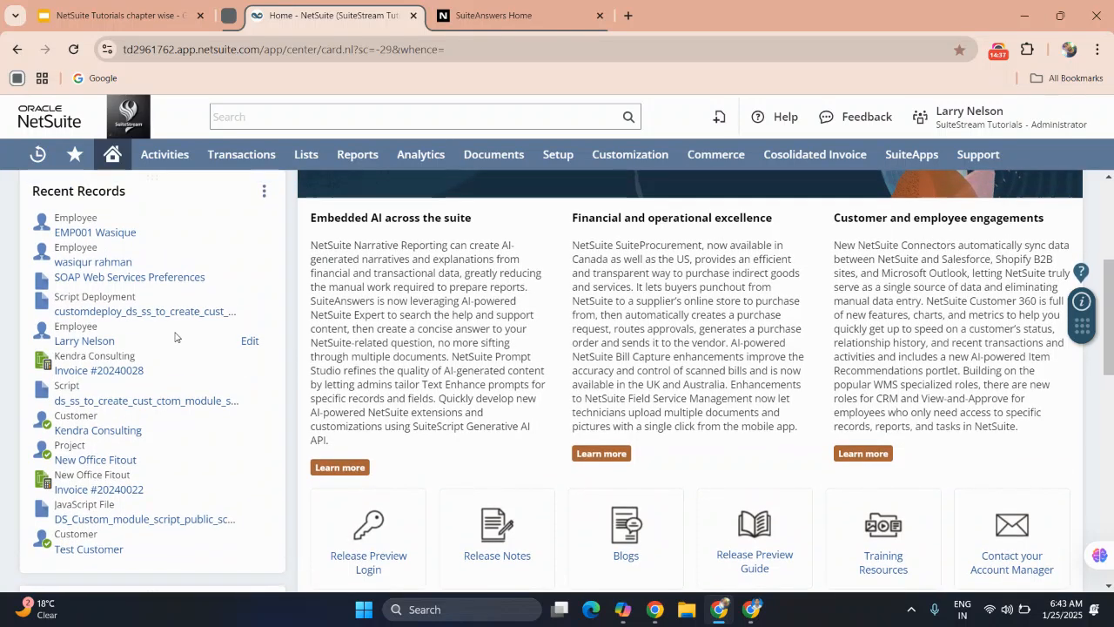
scroll(174, 337, down, 3)
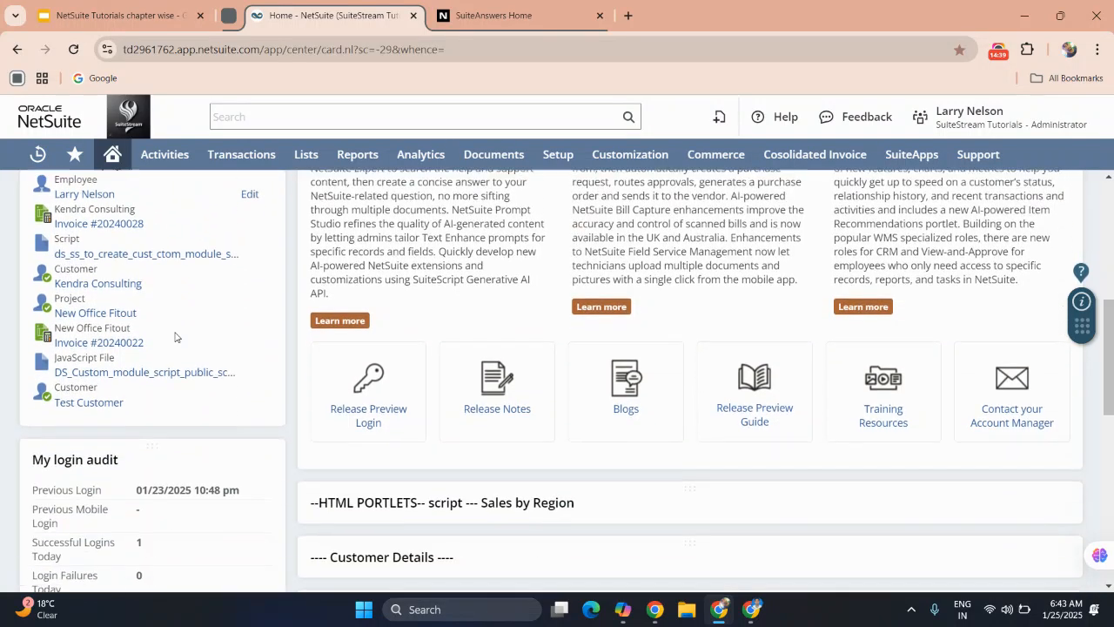
scroll(174, 337, down, 2)
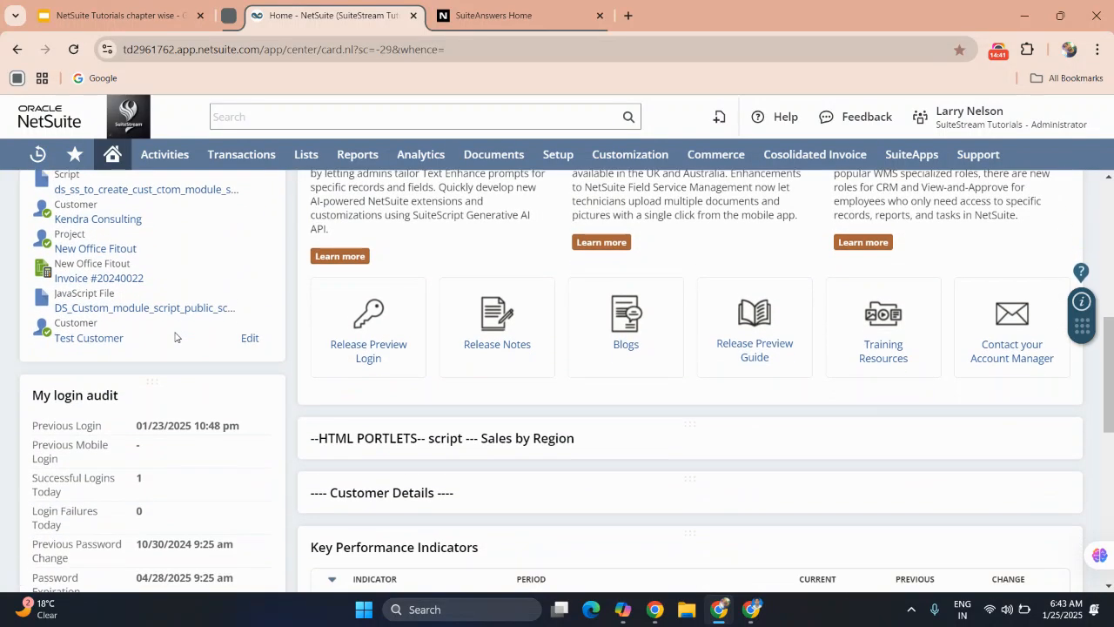
scroll(176, 332, down, 1)
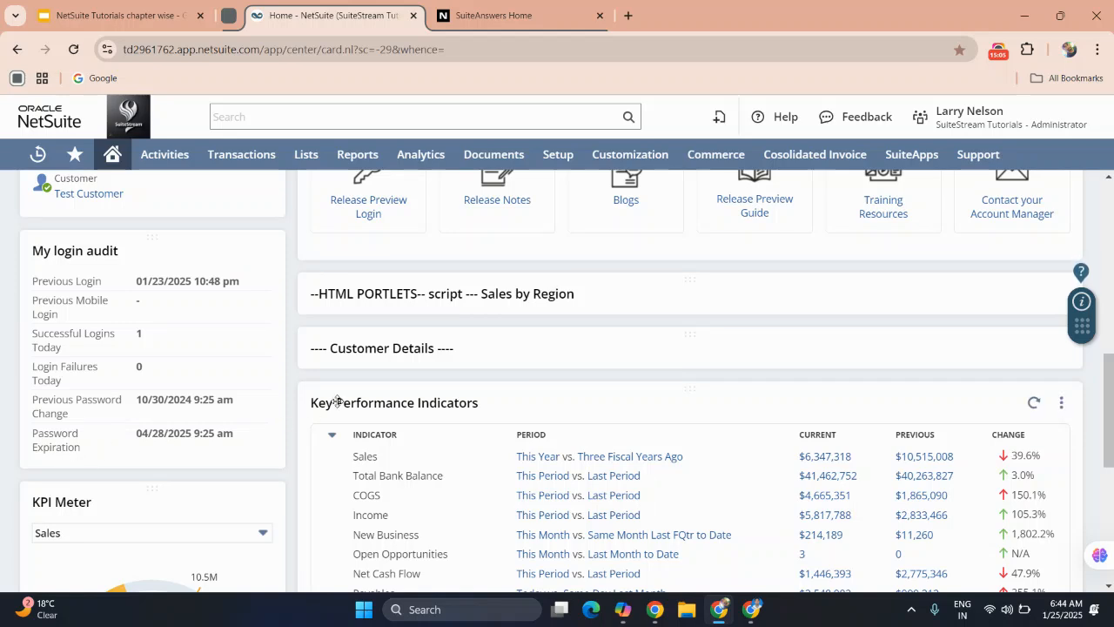
scroll(224, 435, down, 2)
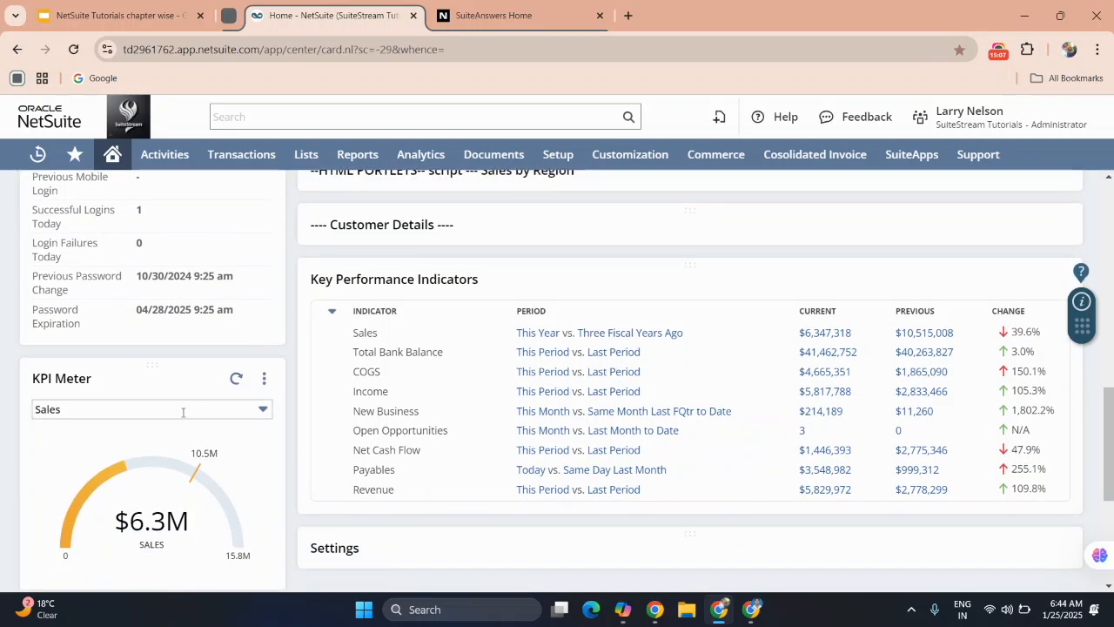
Look through the indicators available in the KPI Meter portlet, keep Sales, and inspect its gauge values.
click(227, 410)
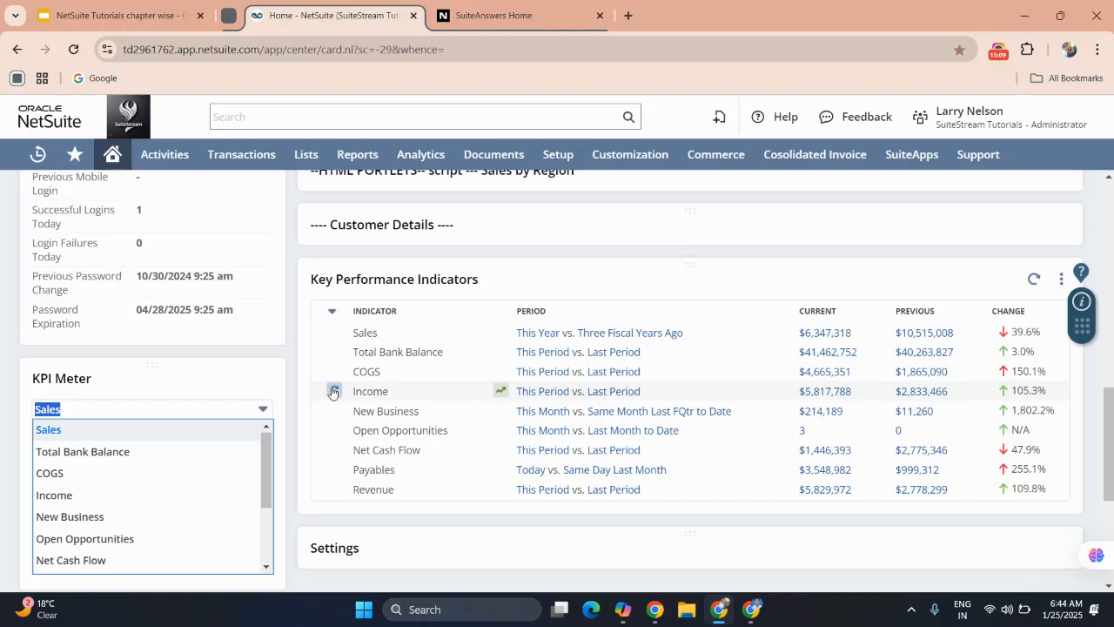
click(294, 425)
mouse_move(198, 472)
scroll(197, 471, down, 1)
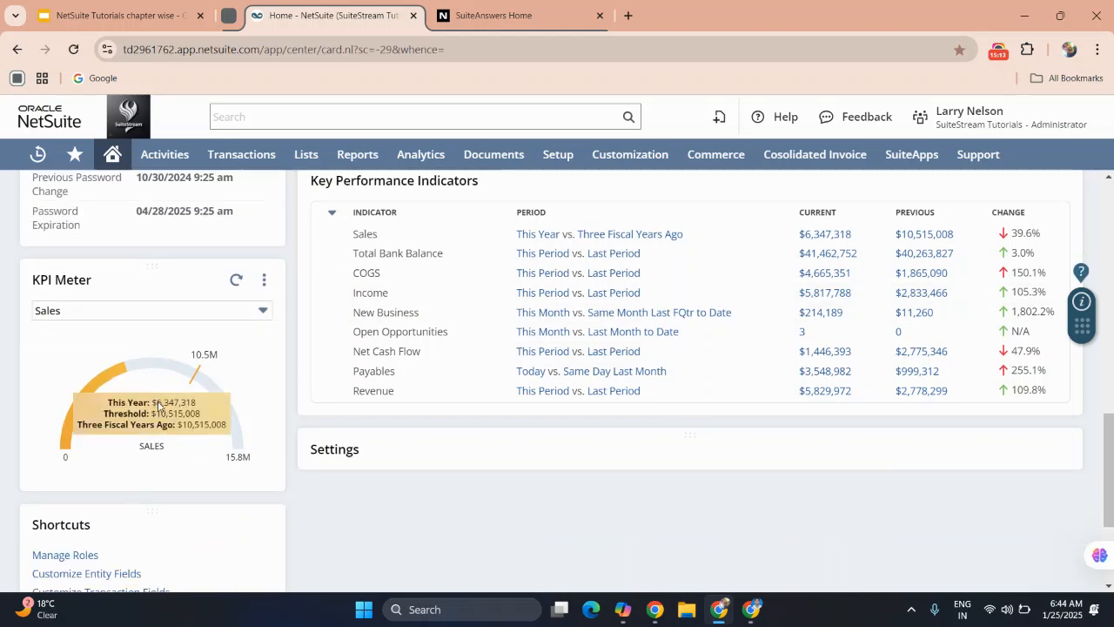
click(76, 310)
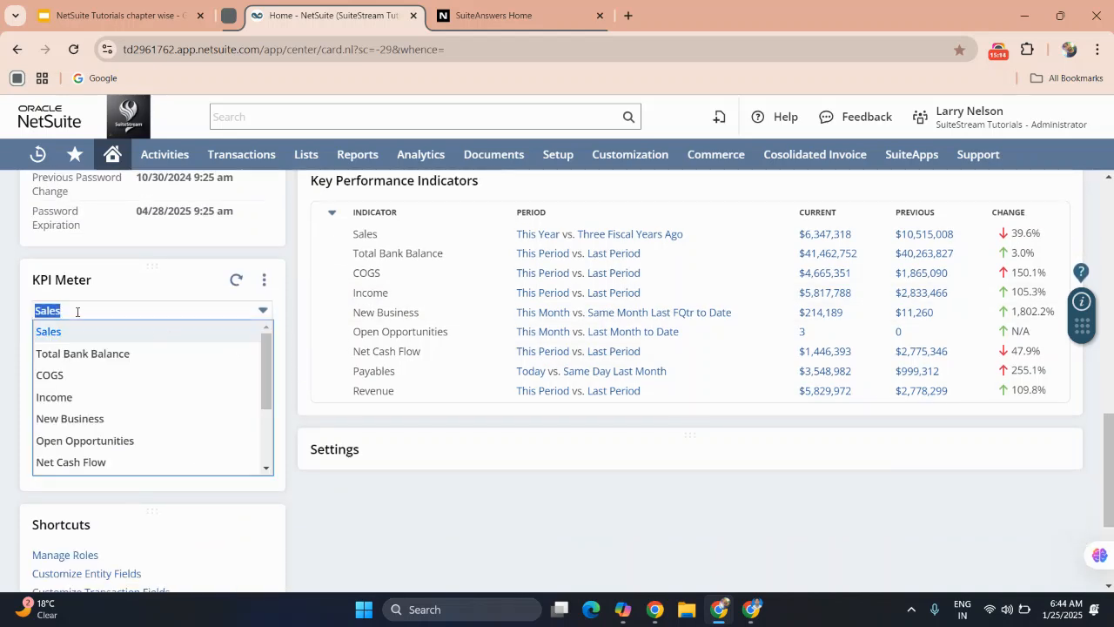
click(183, 311)
mouse_move(158, 425)
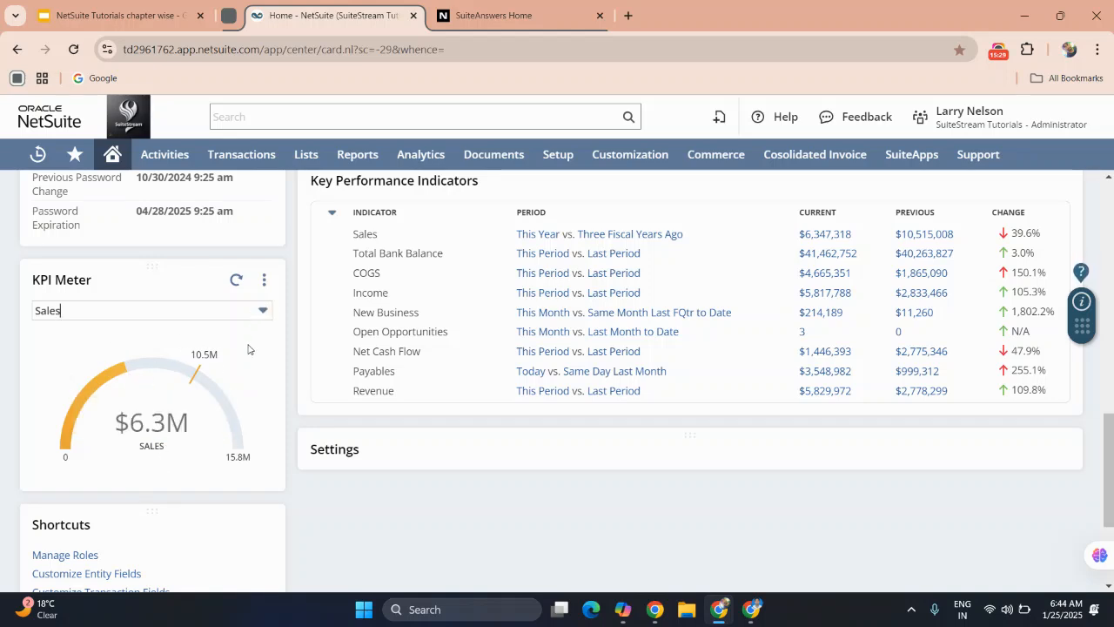
Open the KPI Meter setup, look through the date ranges available for Sales, and cancel without changes.
click(264, 280)
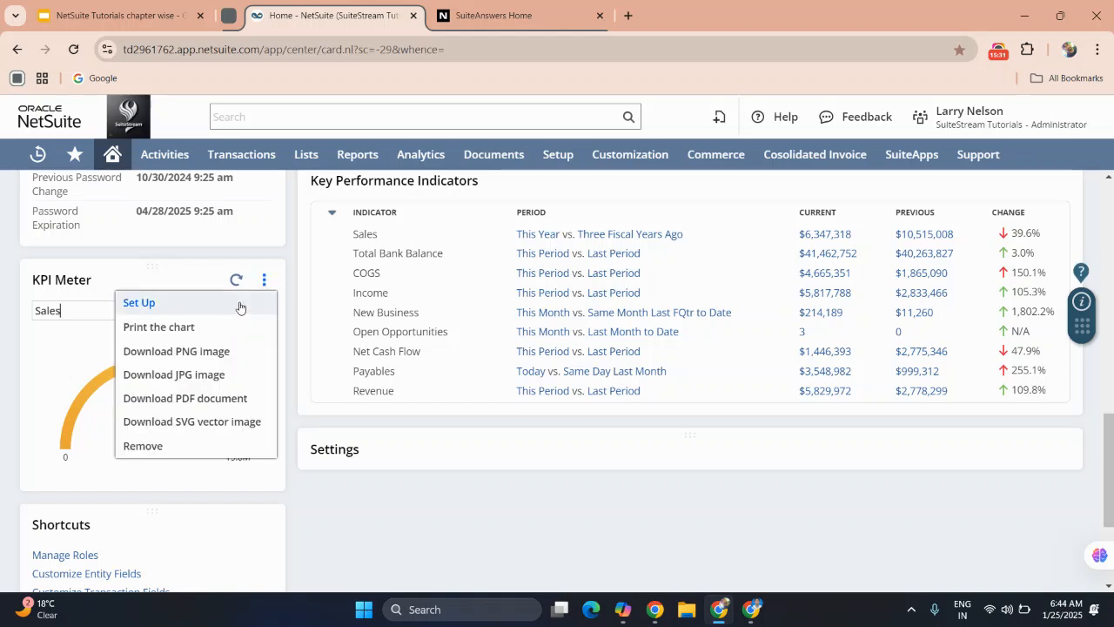
click(139, 303)
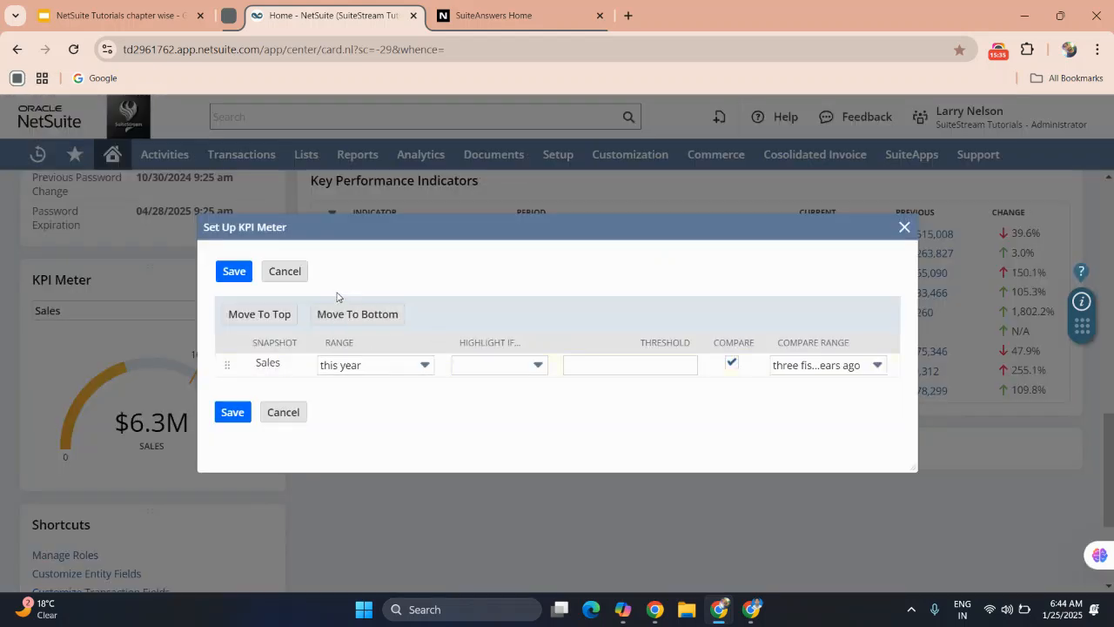
click(361, 365)
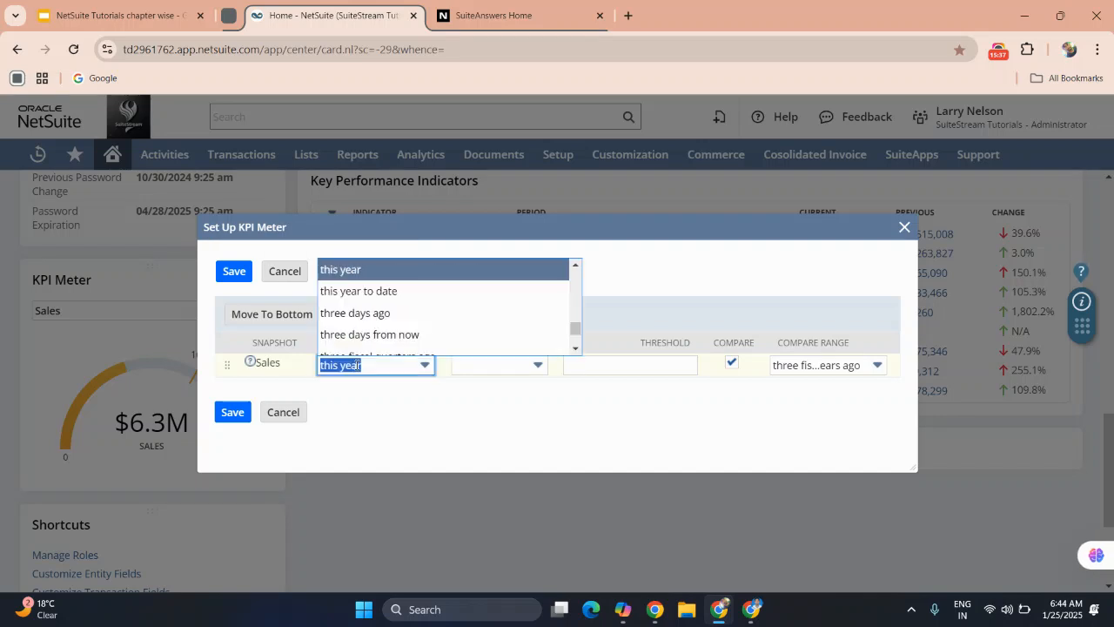
scroll(361, 315, down, 10)
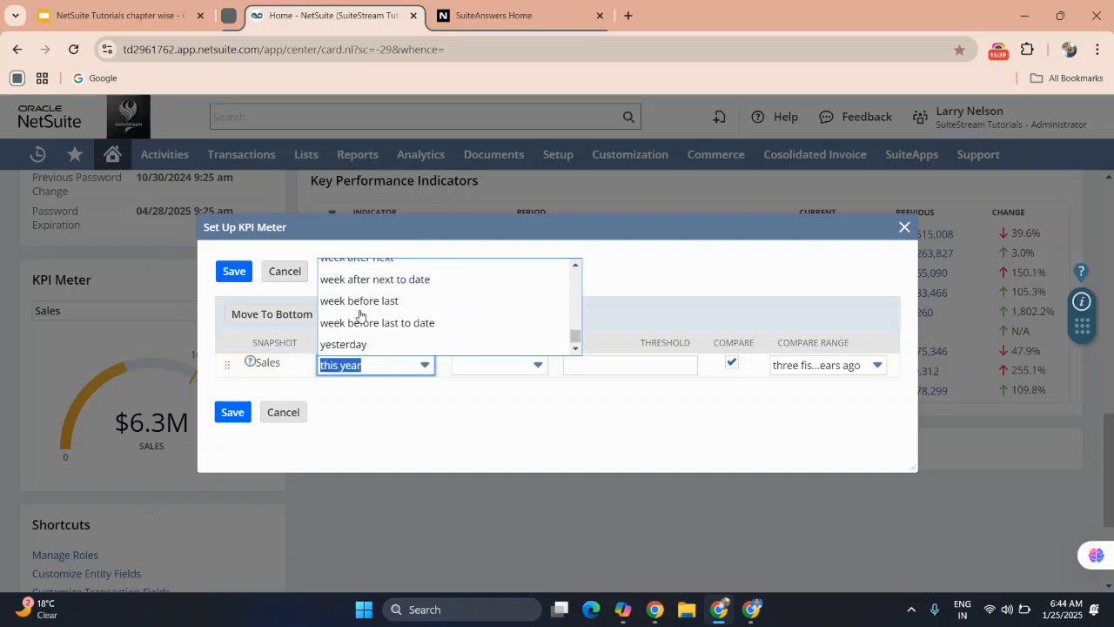
scroll(360, 315, up, 10)
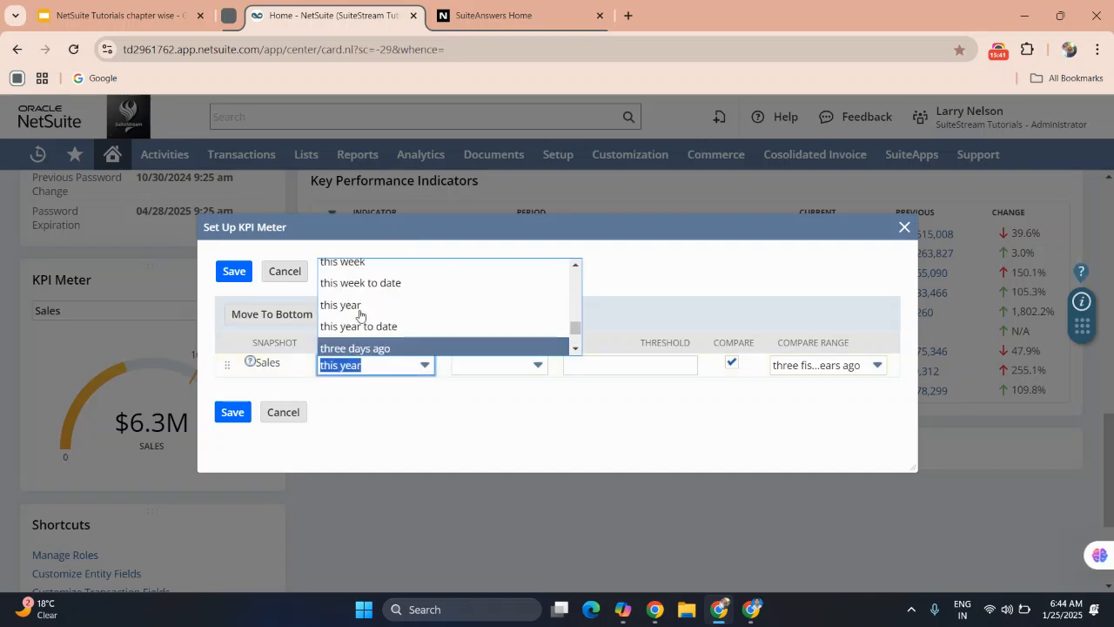
click(283, 271)
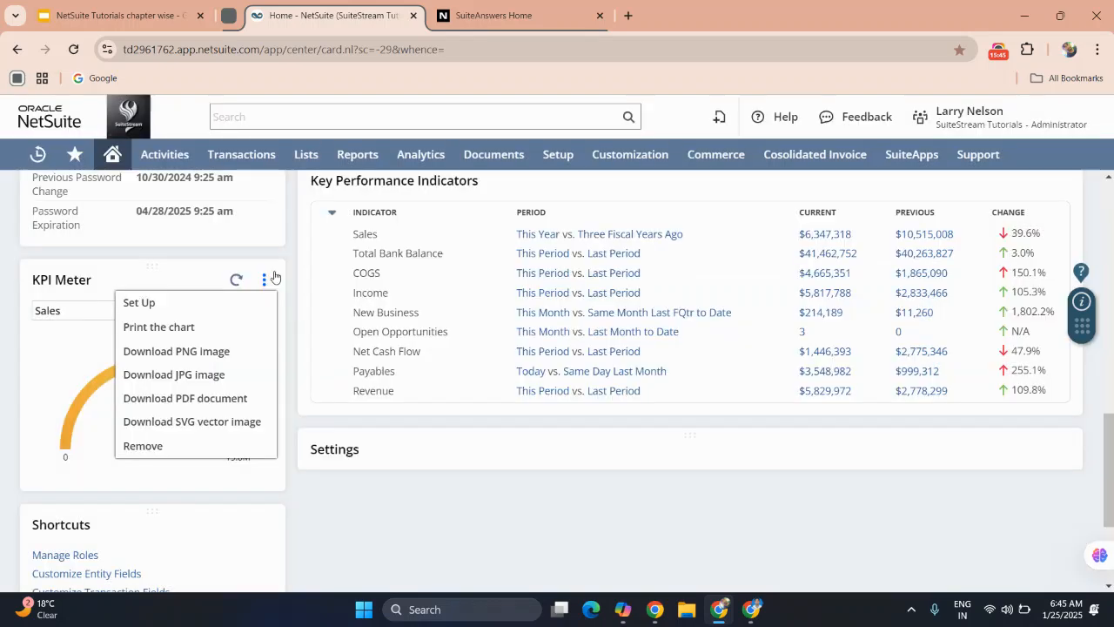
Start a new shortcut in the Shortcuts portlet, name it Test, and cancel the form.
scroll(72, 384, down, 3)
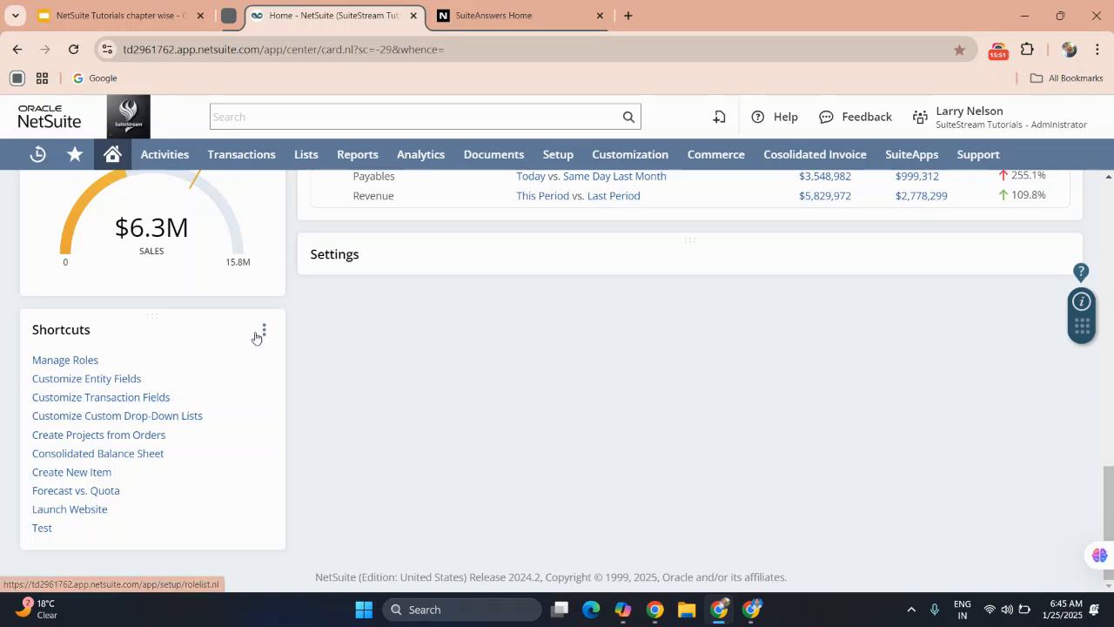
mouse_move(266, 331)
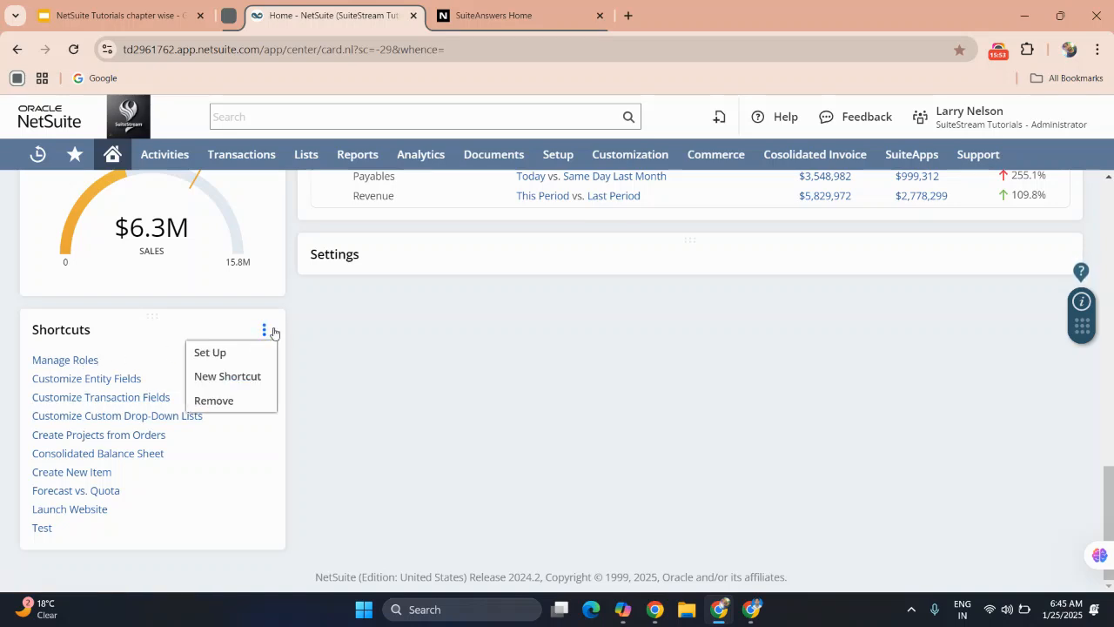
click(248, 375)
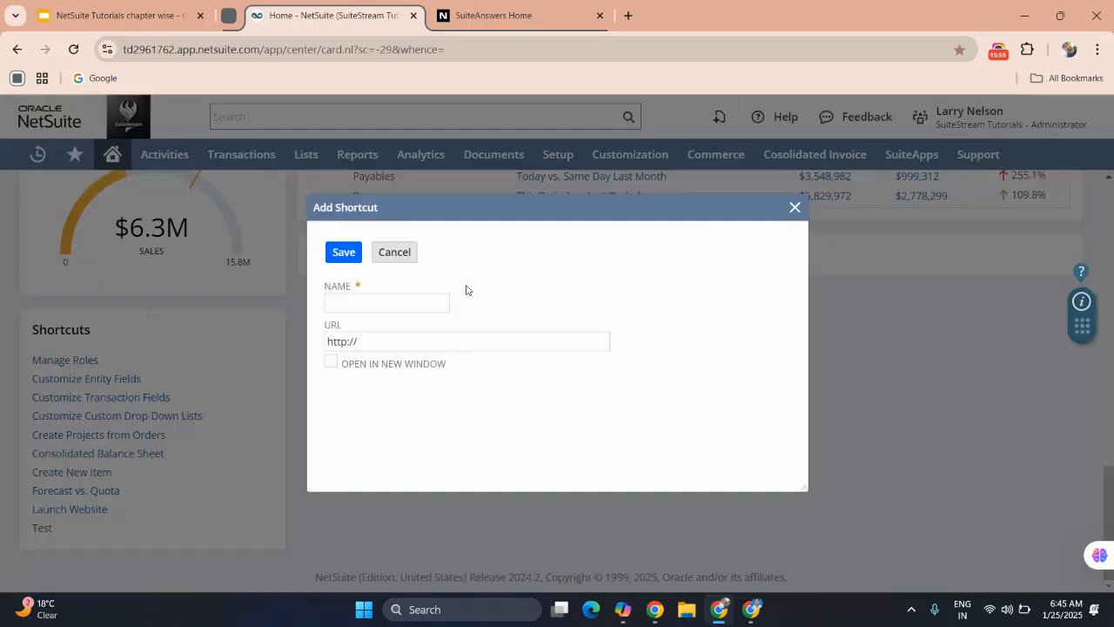
click(383, 295)
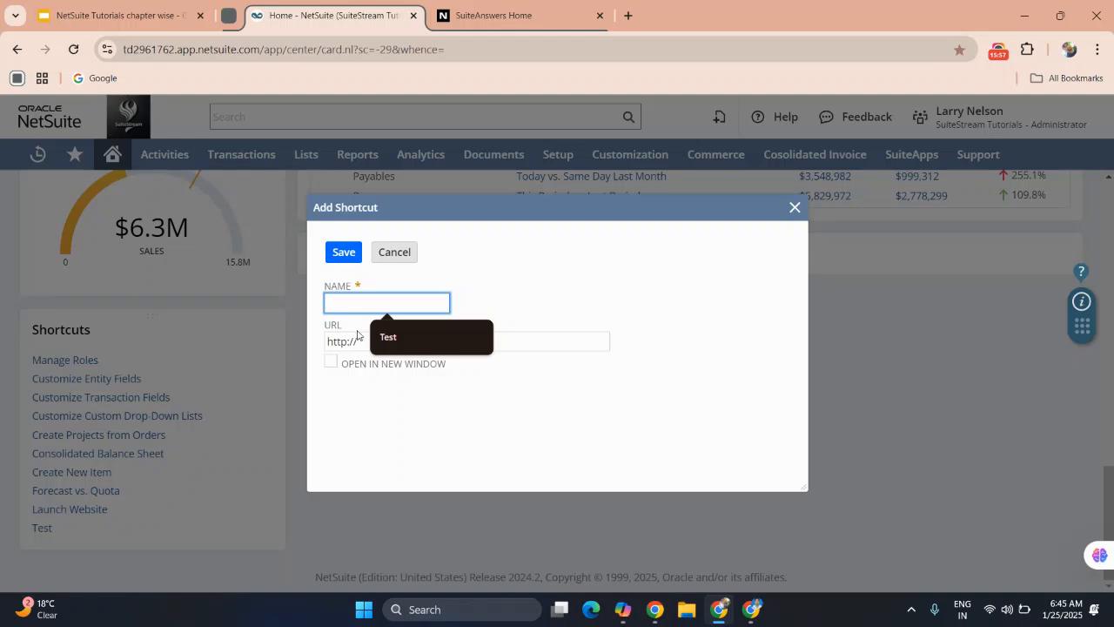
click(388, 337)
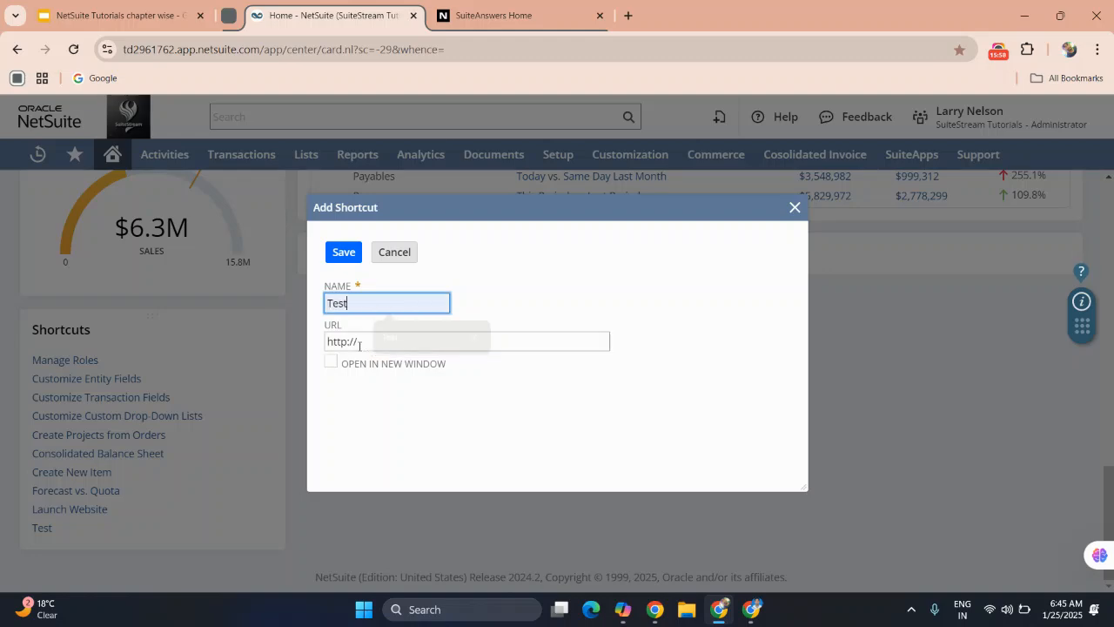
click(403, 254)
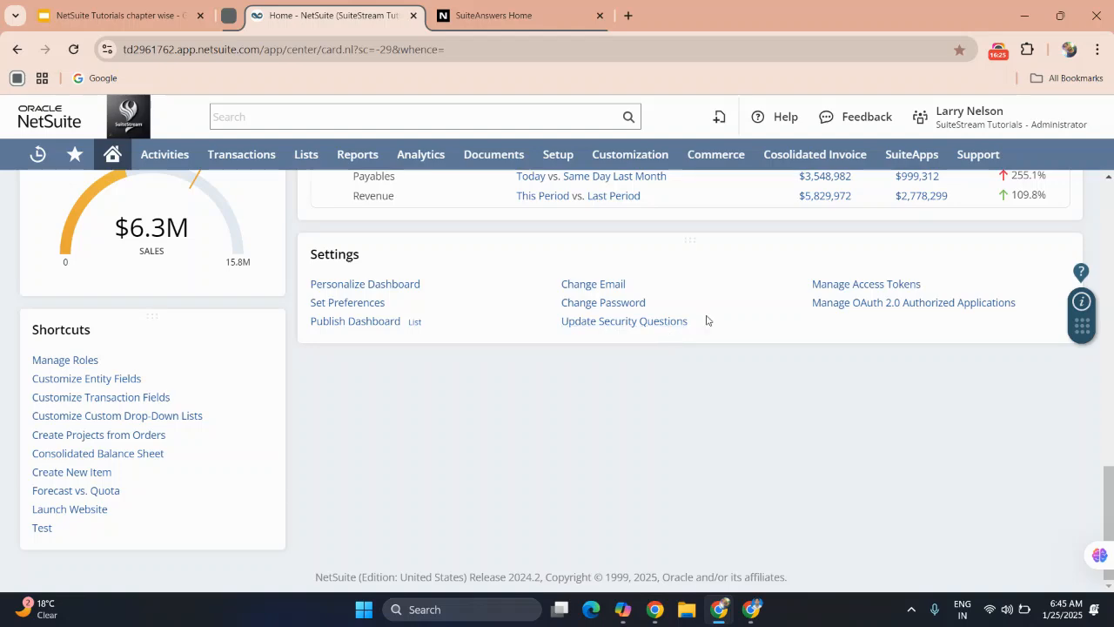
Open Manage Access Tokens from the Settings portlet, return to the Home dashboard, and review the Settings and Key Performance Indicators portlets.
click(858, 285)
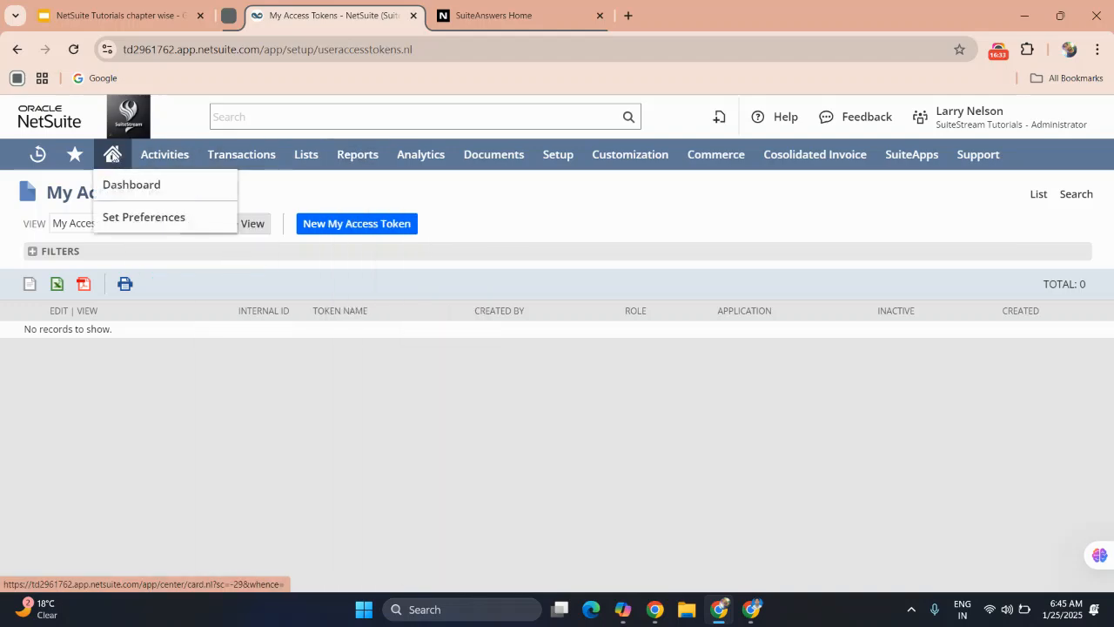
click(112, 155)
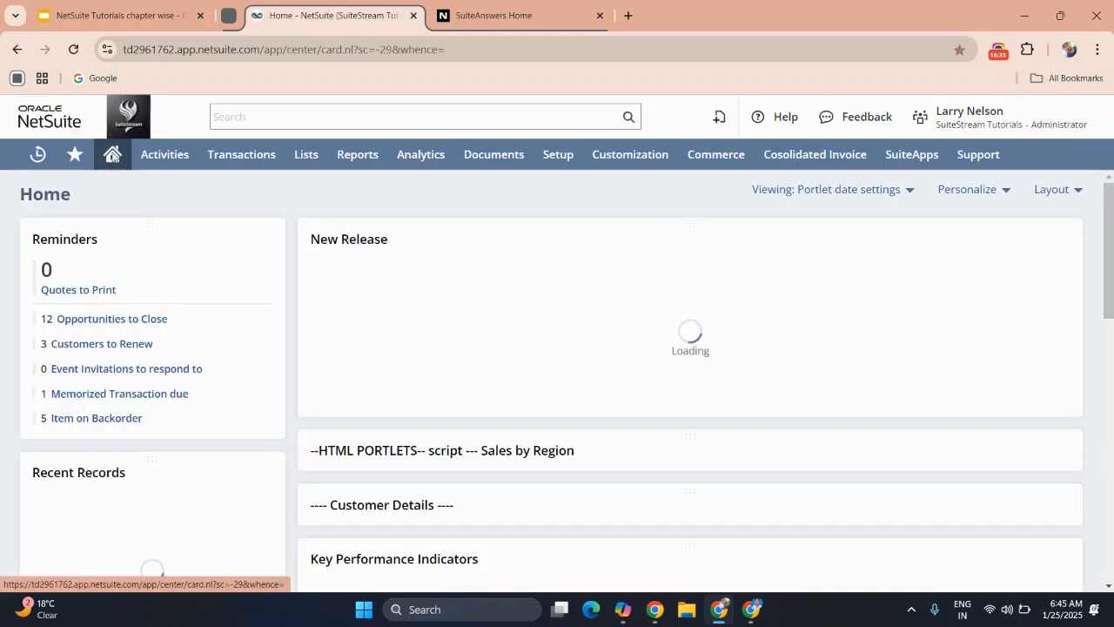
scroll(461, 331, down, 10)
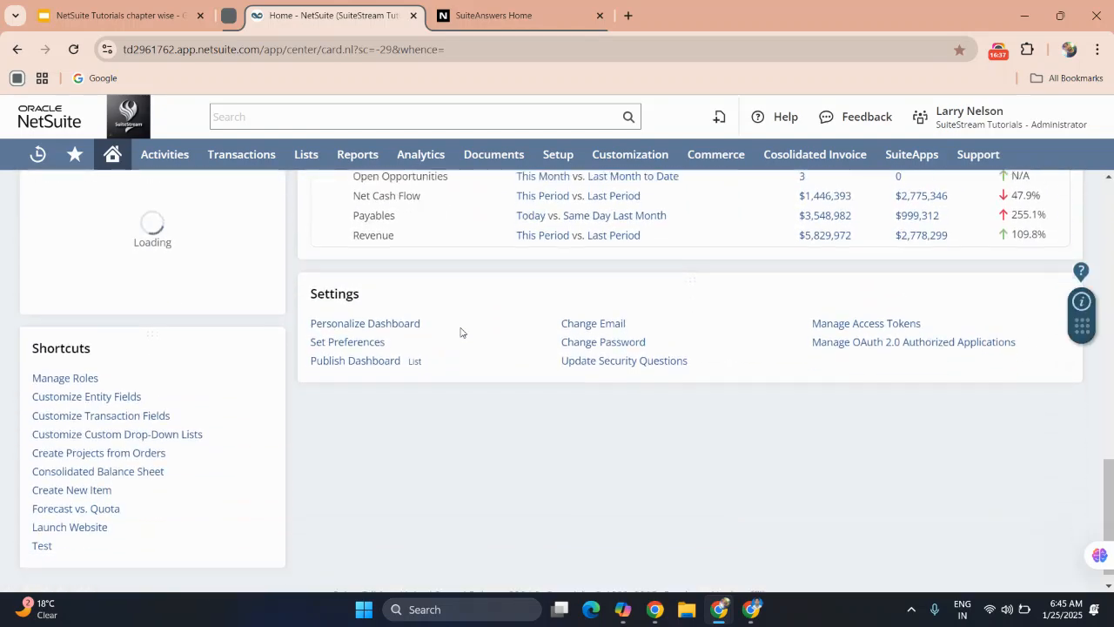
scroll(460, 331, down, 1)
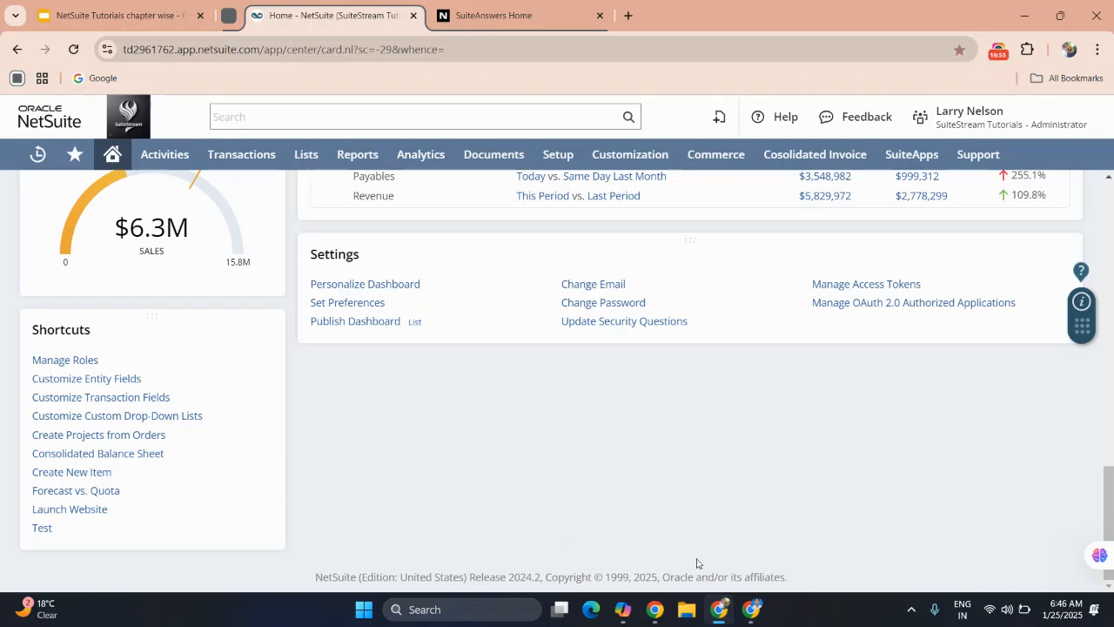
scroll(567, 462, up, 3)
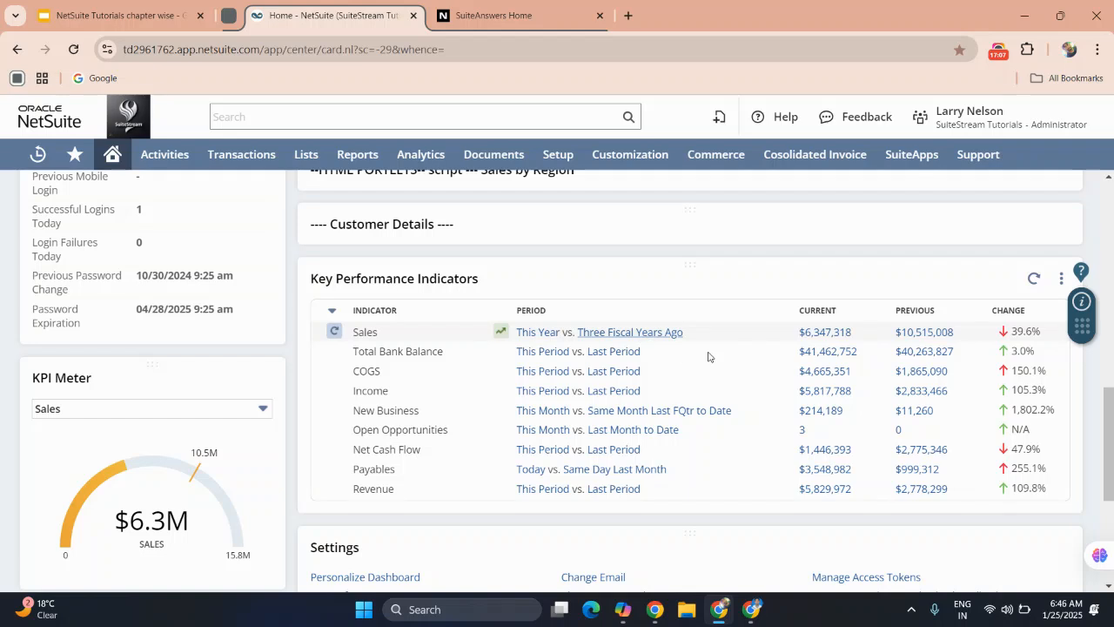
scroll(707, 373, up, 1)
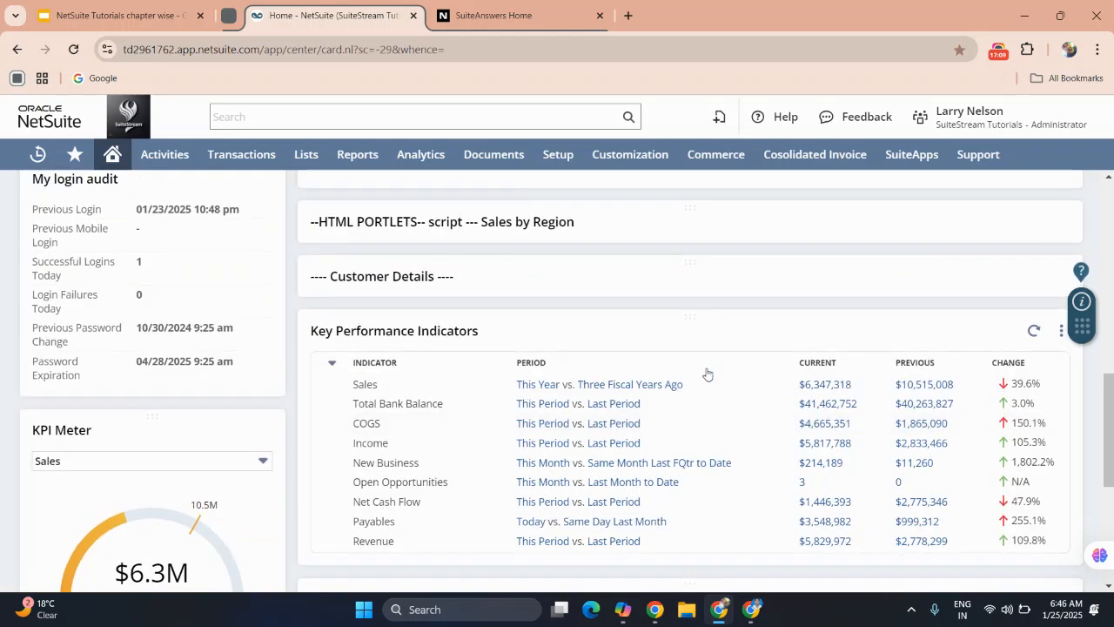
Expand the Customer Details portlet, and open the Sales by Region HTML portlet to view its chart before collapsing it.
click(360, 279)
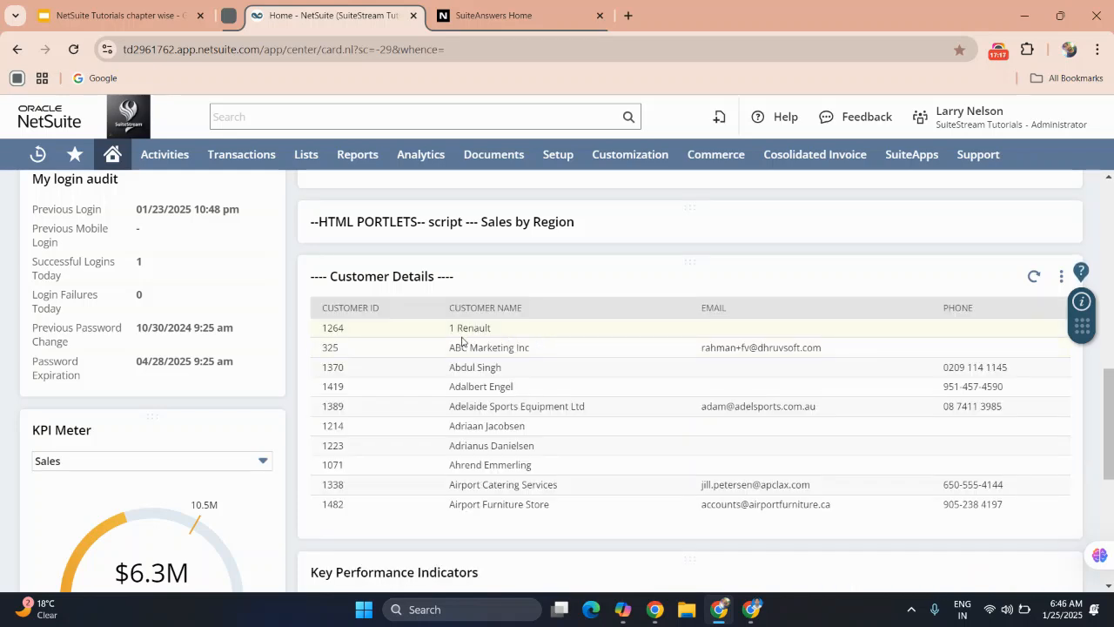
click(389, 224)
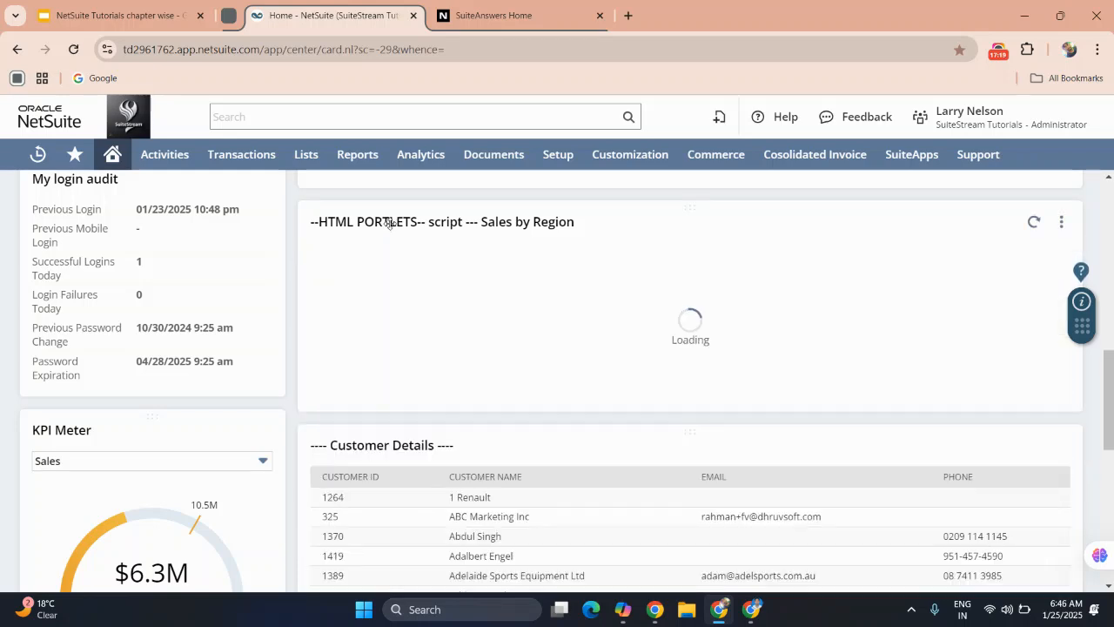
scroll(490, 263, up, 1)
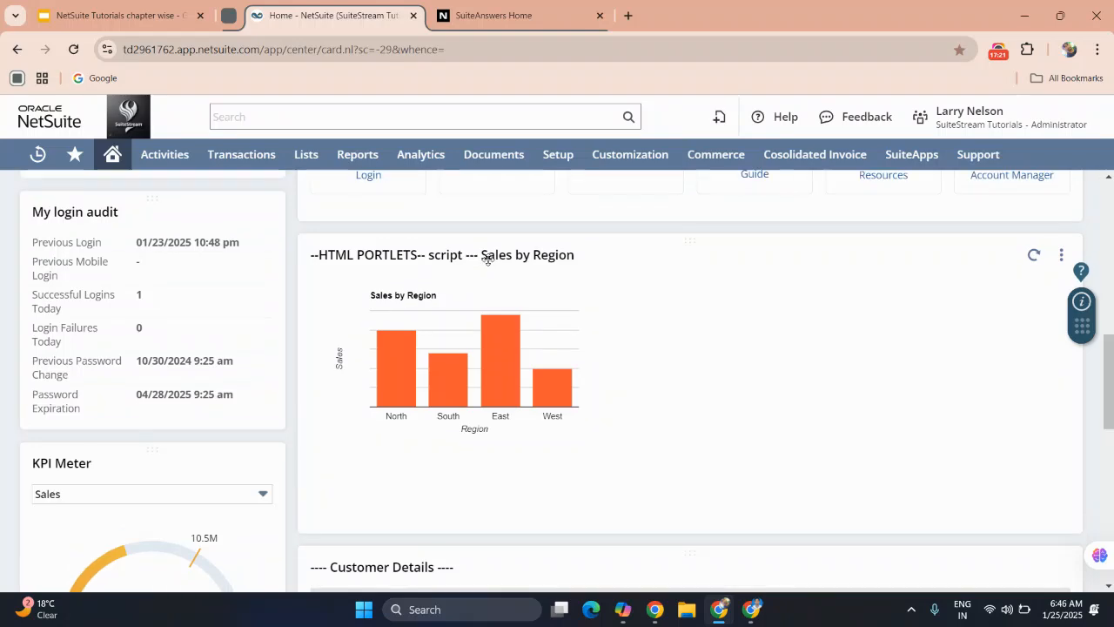
click(487, 259)
scroll(488, 259, up, 3)
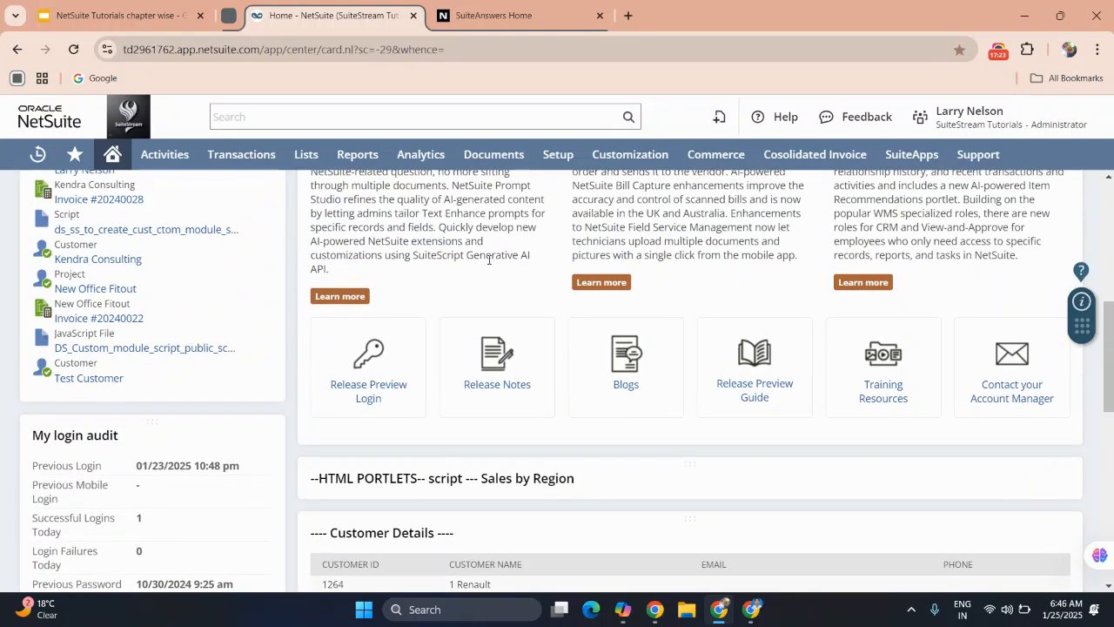
scroll(488, 258, up, 5)
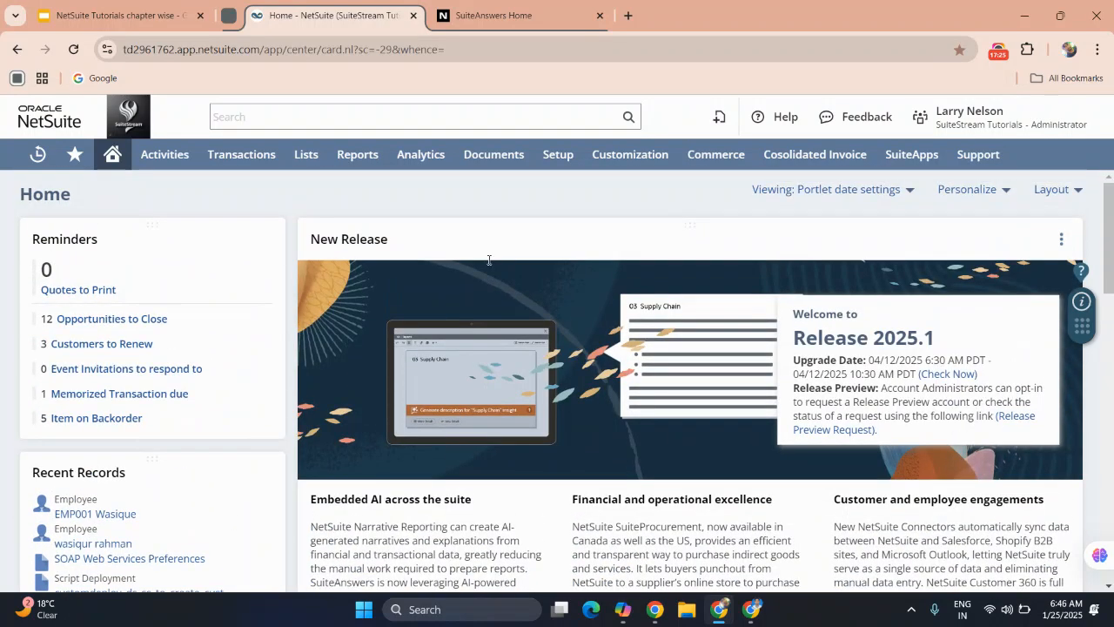
Apply the two-column layout with a narrow left column to the Home dashboard.
mouse_move(736, 147)
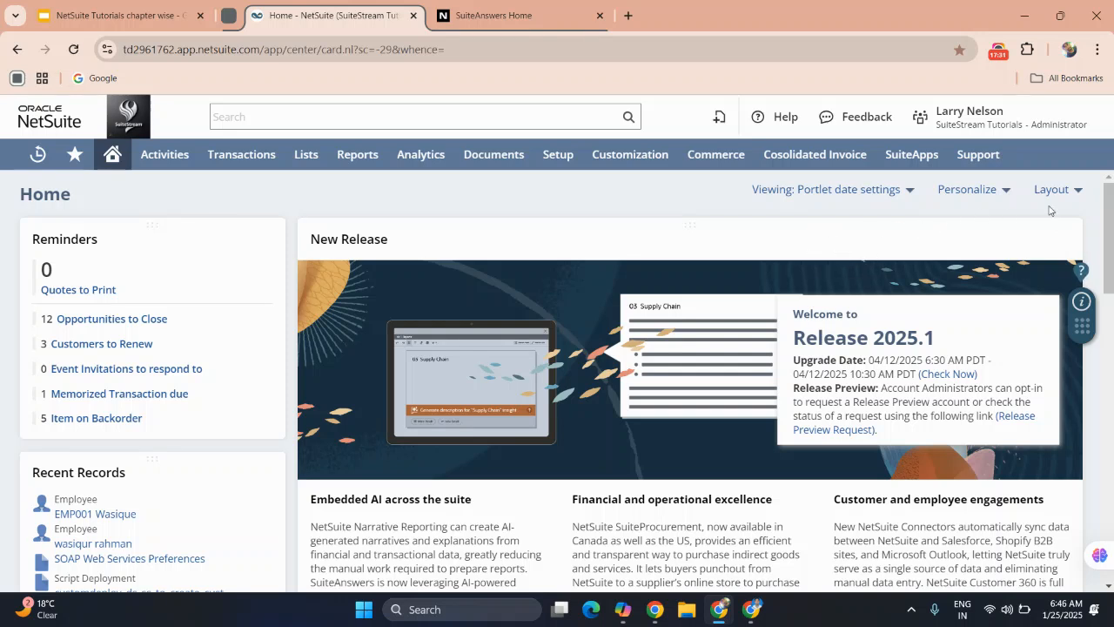
mouse_move(1055, 190)
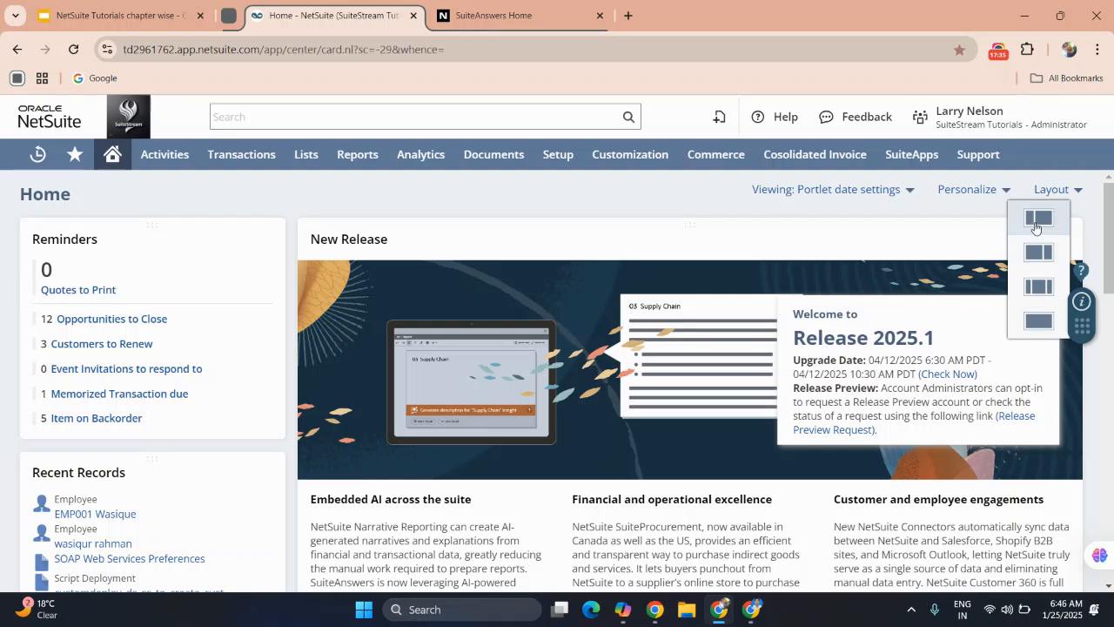
click(1035, 218)
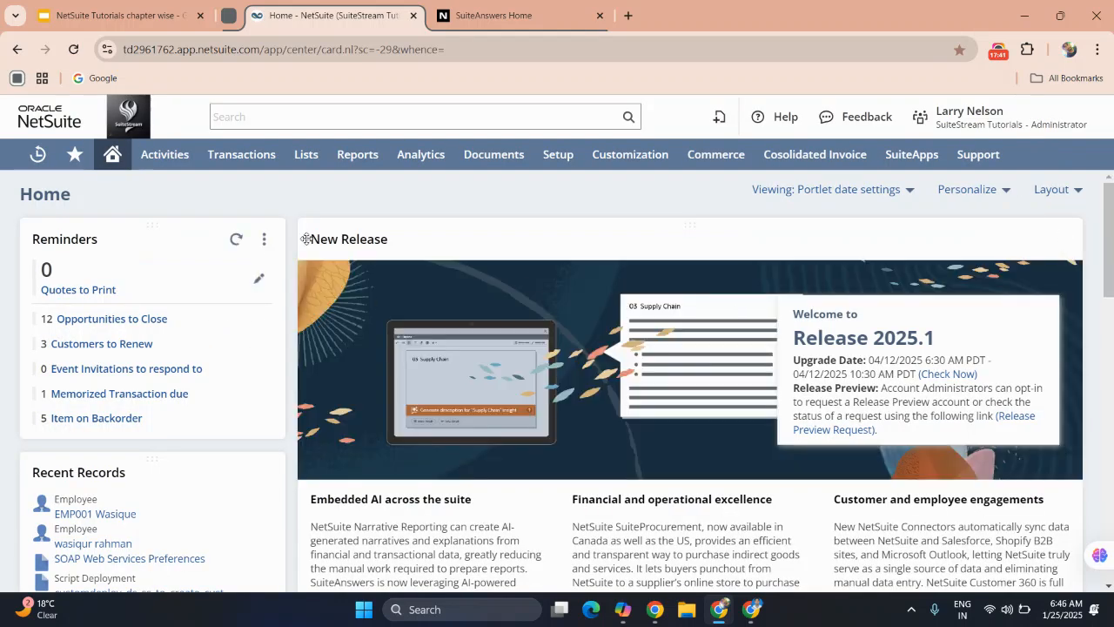
Switch the Home dashboard to the two-column layout with a narrow right column and review how the portlets are arranged.
click(1060, 190)
click(1048, 252)
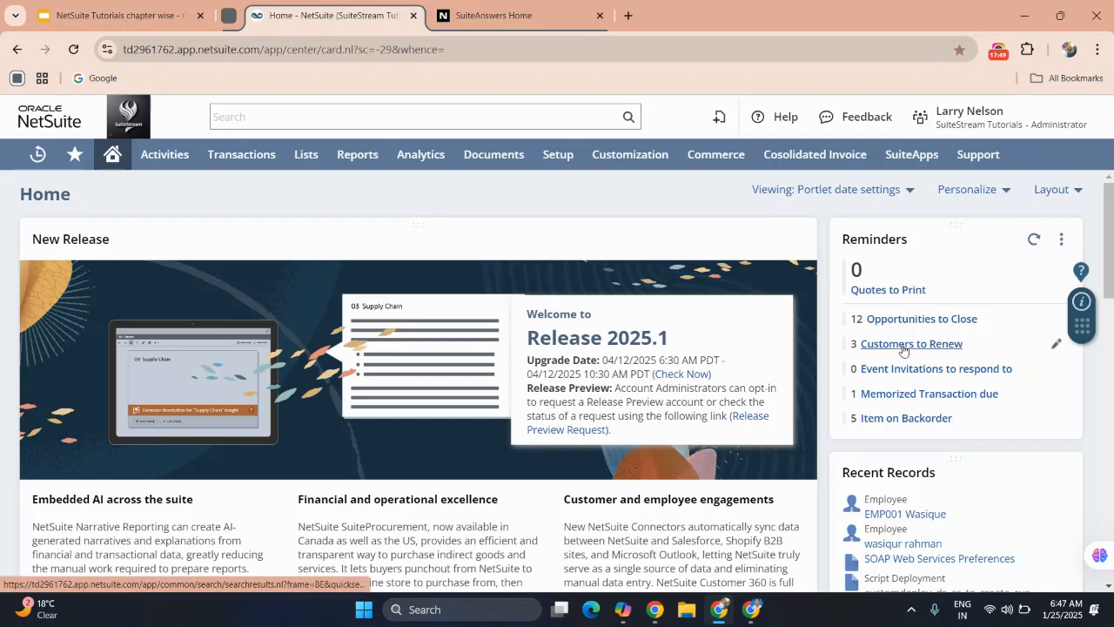
scroll(905, 348, down, 3)
scroll(908, 303, down, 10)
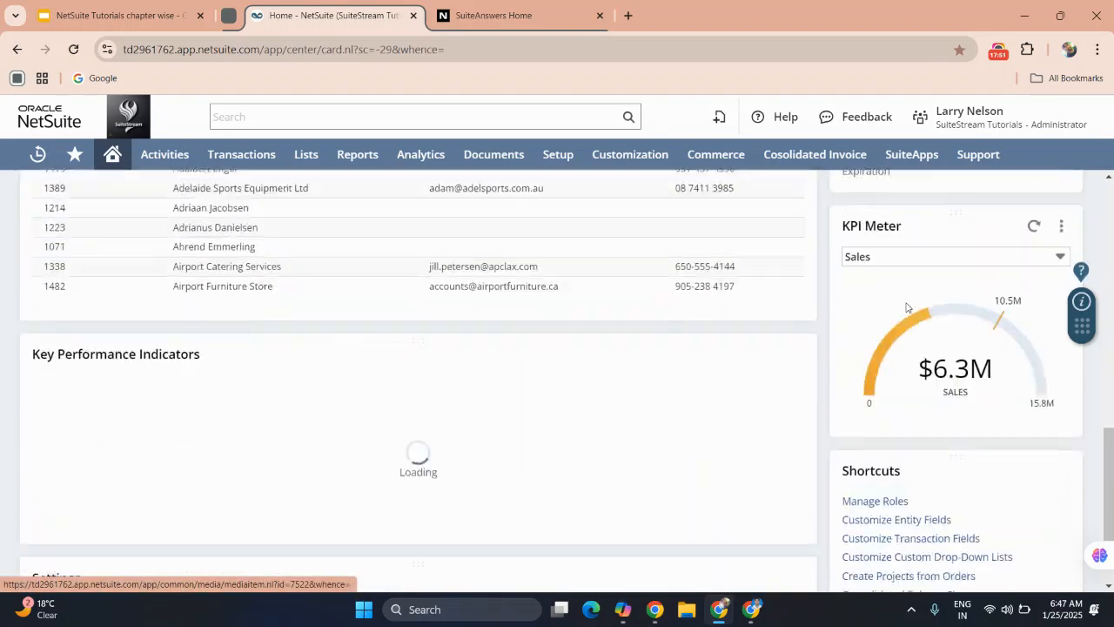
scroll(907, 305, up, 12)
scroll(906, 309, up, 2)
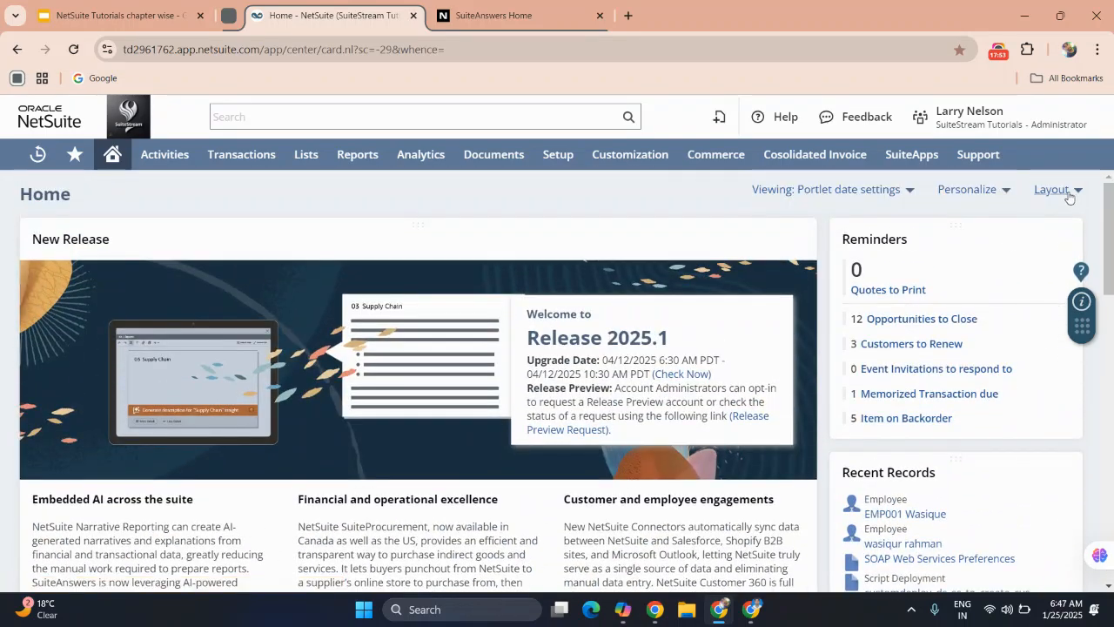
Switch the Home dashboard to the three-column layout and review how the portlets are arranged.
click(1065, 190)
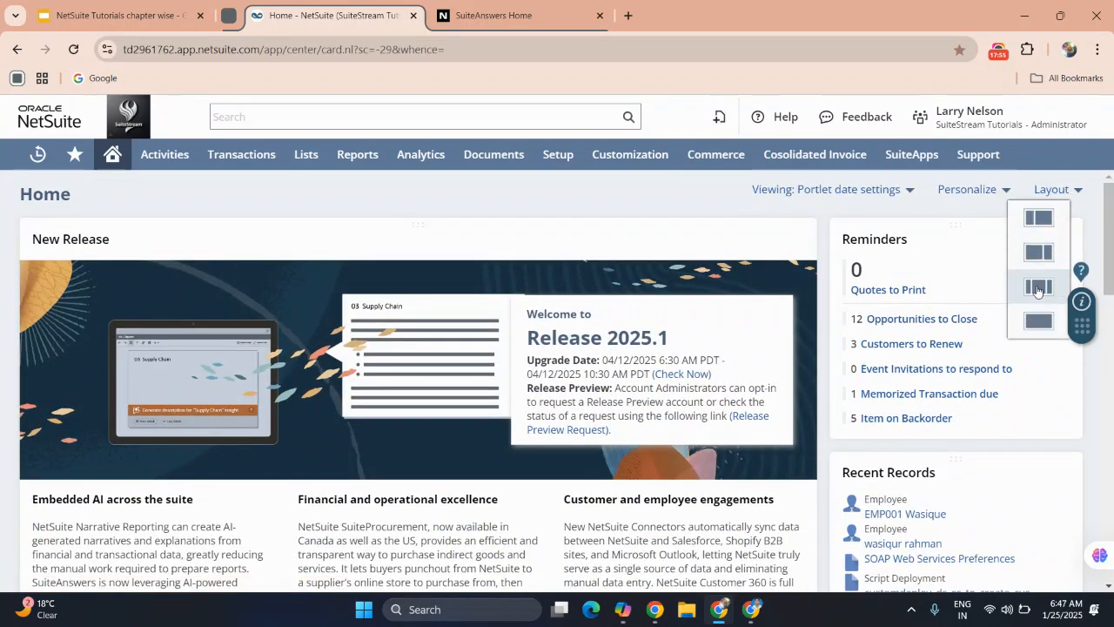
click(1036, 289)
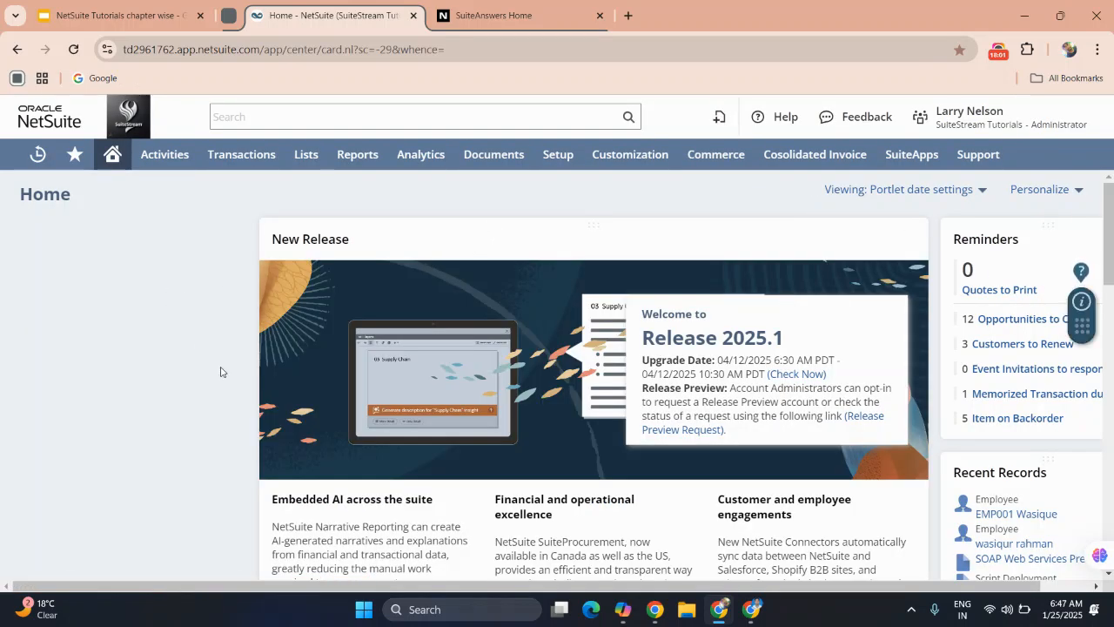
scroll(220, 371, down, 11)
scroll(220, 372, up, 6)
scroll(220, 371, up, 5)
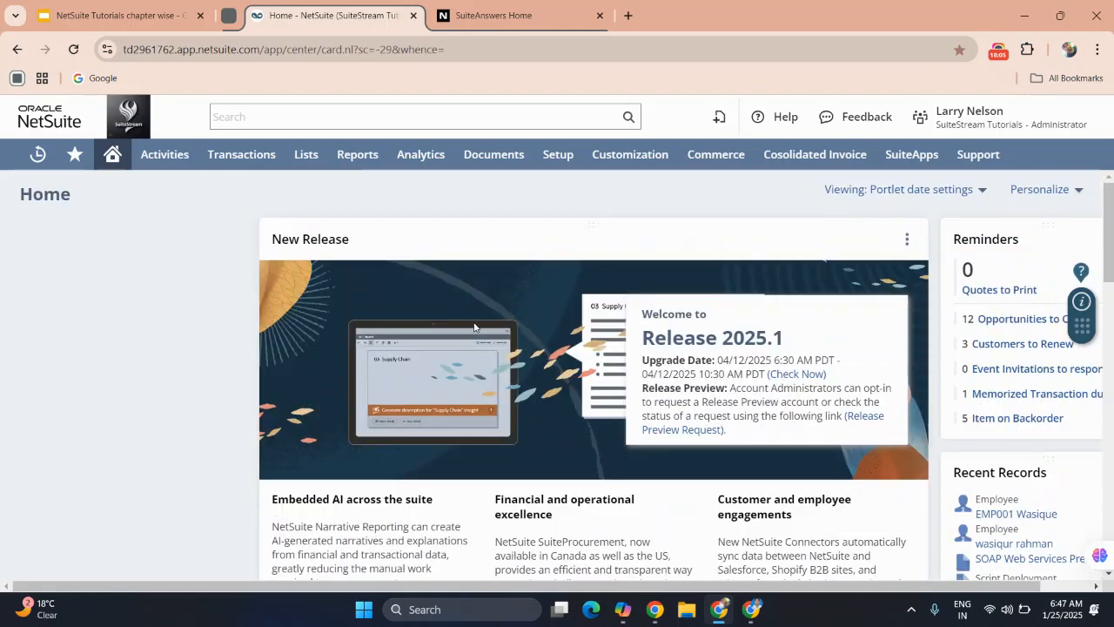
Look through the Standard Content portlets available for personalizing the dashboard, and close the selection without adding any.
click(1052, 193)
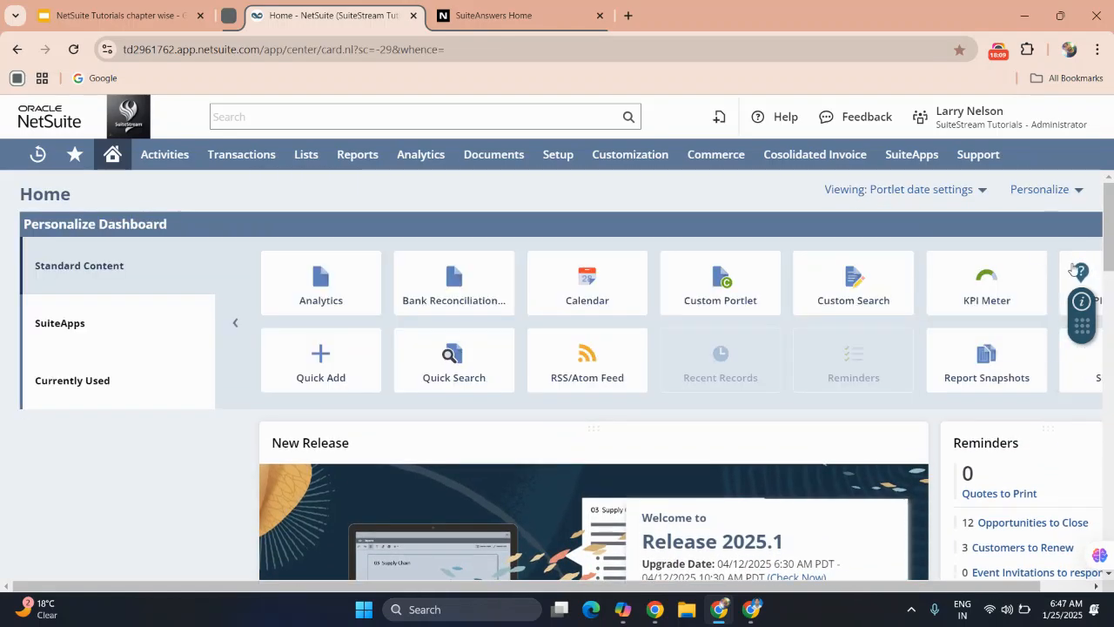
click(1075, 190)
click(1075, 190)
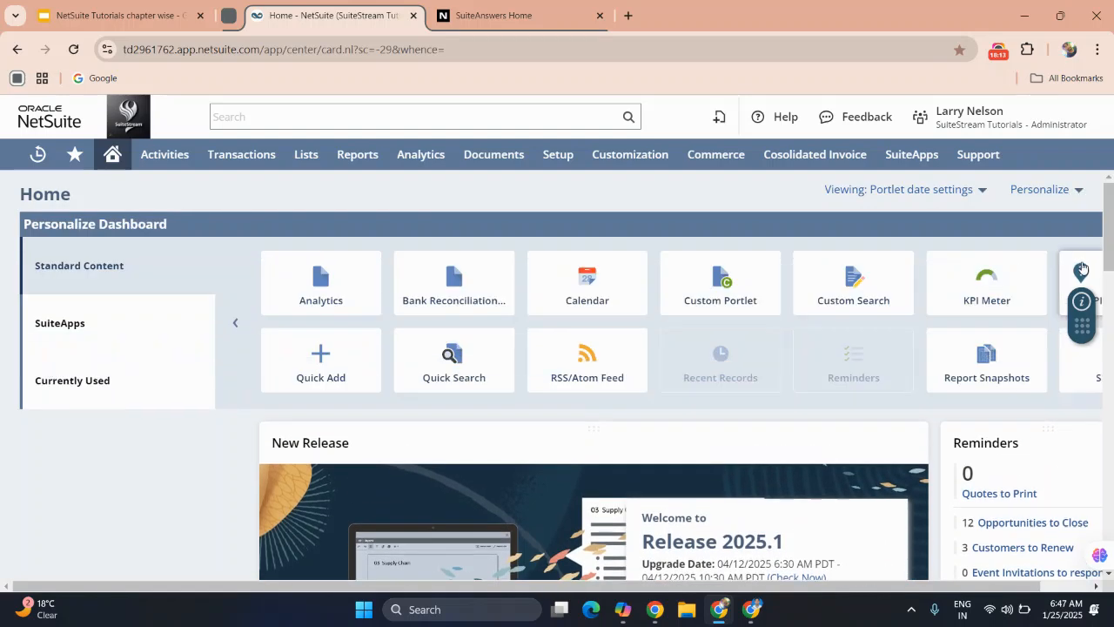
mouse_move(1077, 275)
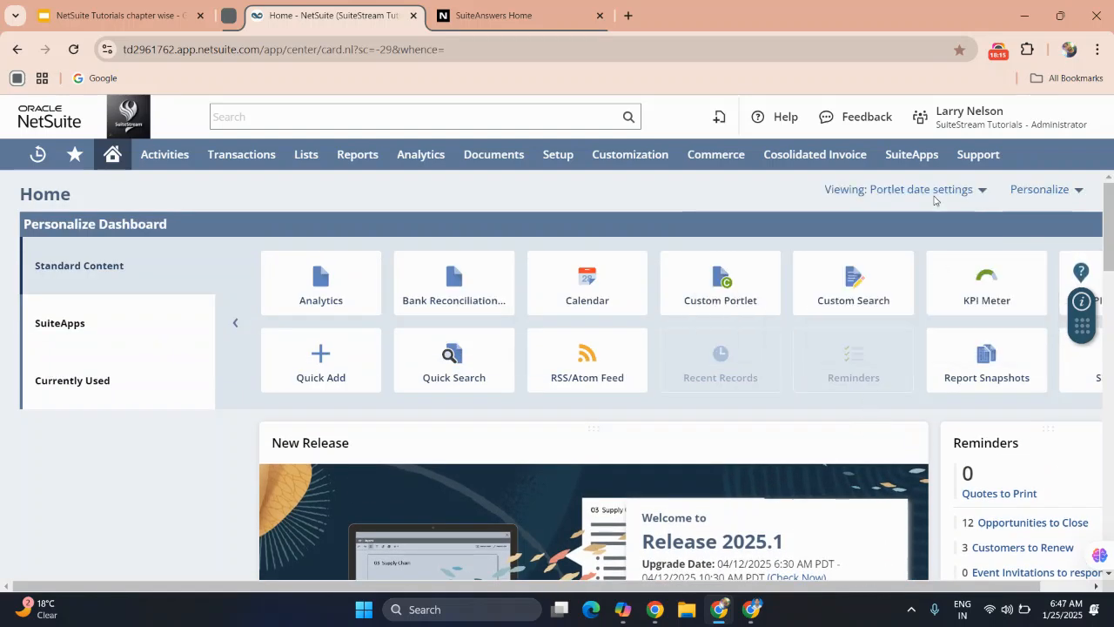
scroll(1007, 305, right, 7)
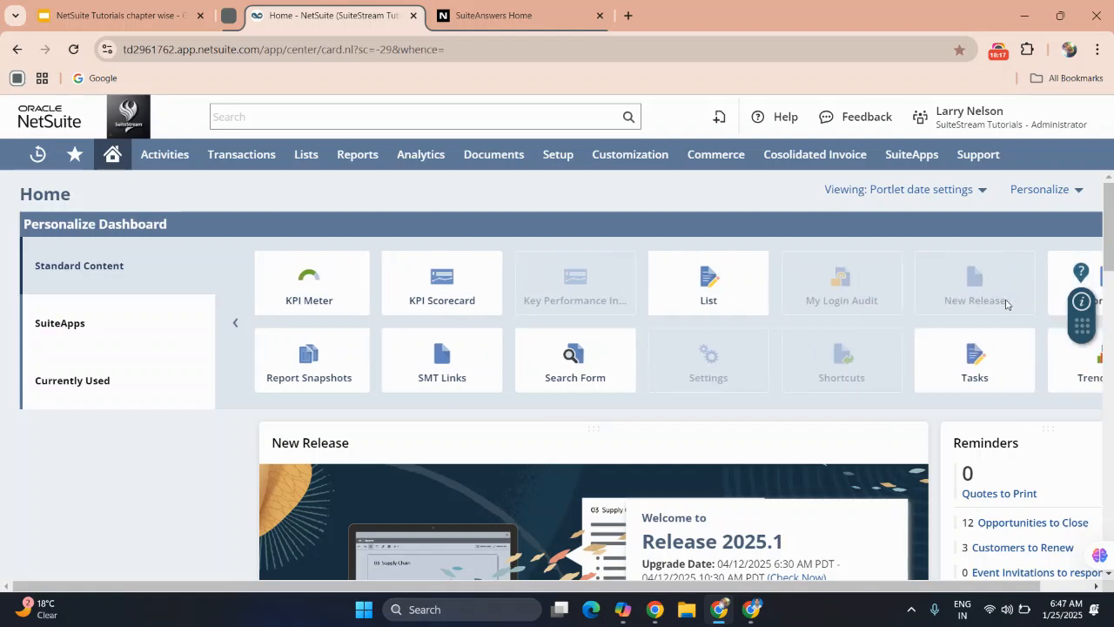
scroll(1007, 304, right, 1)
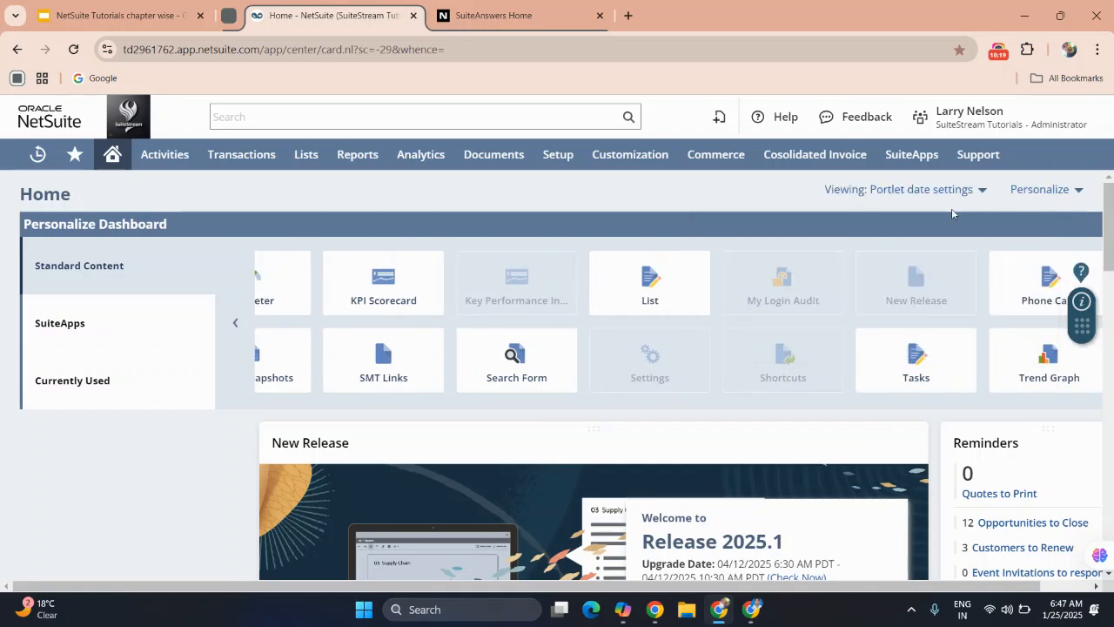
click(1035, 195)
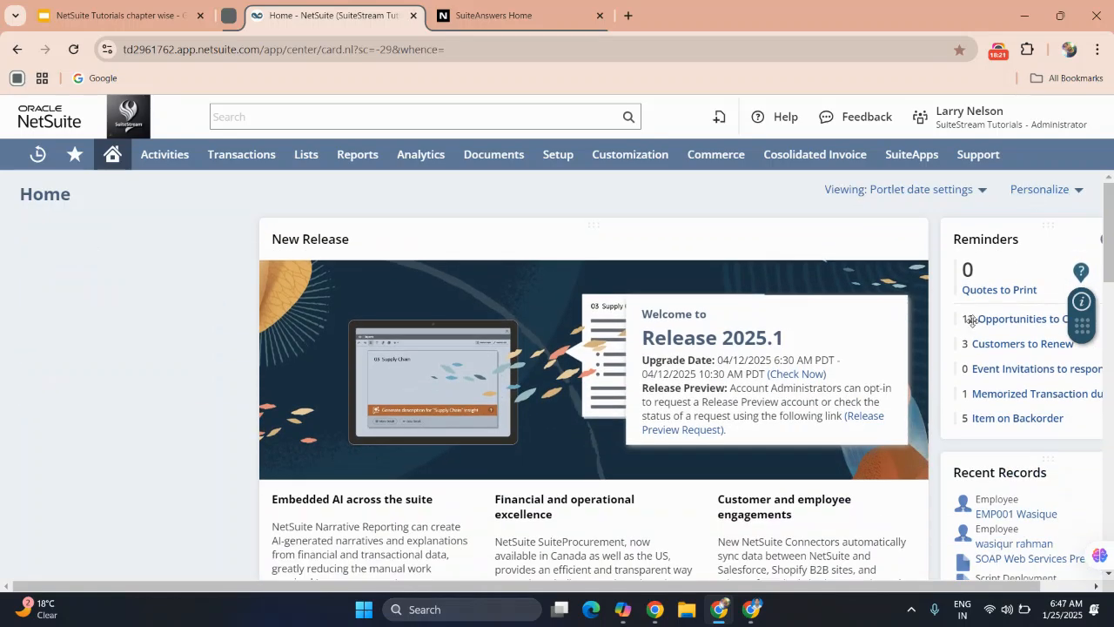
Return the Home dashboard from three columns to the two-column layout with a narrow left column.
scroll(408, 324, down, 15)
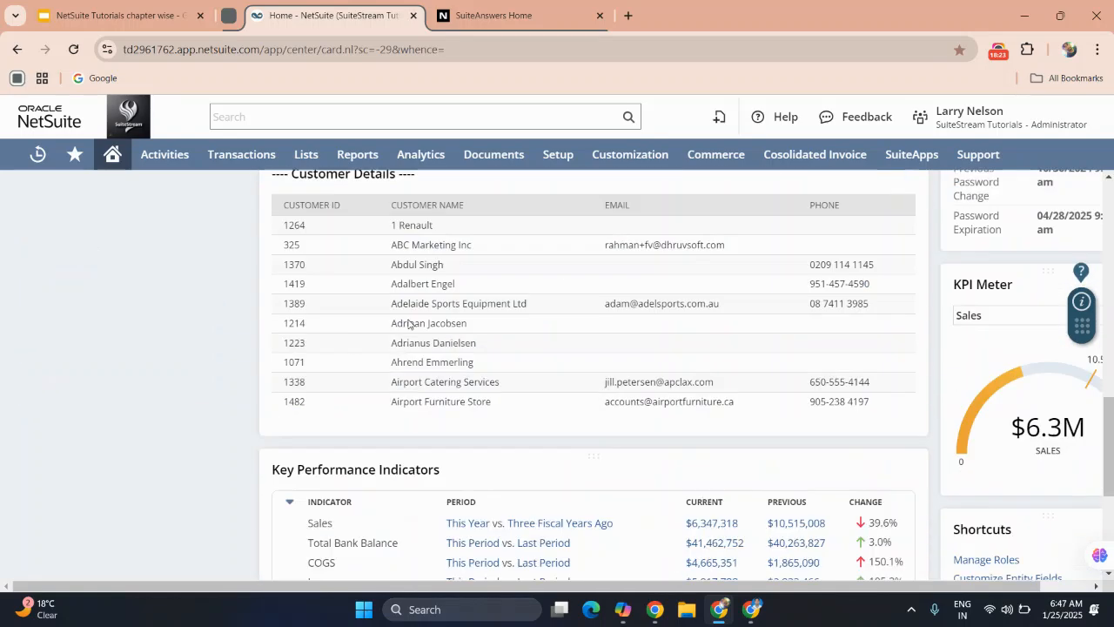
scroll(380, 454, up, 15)
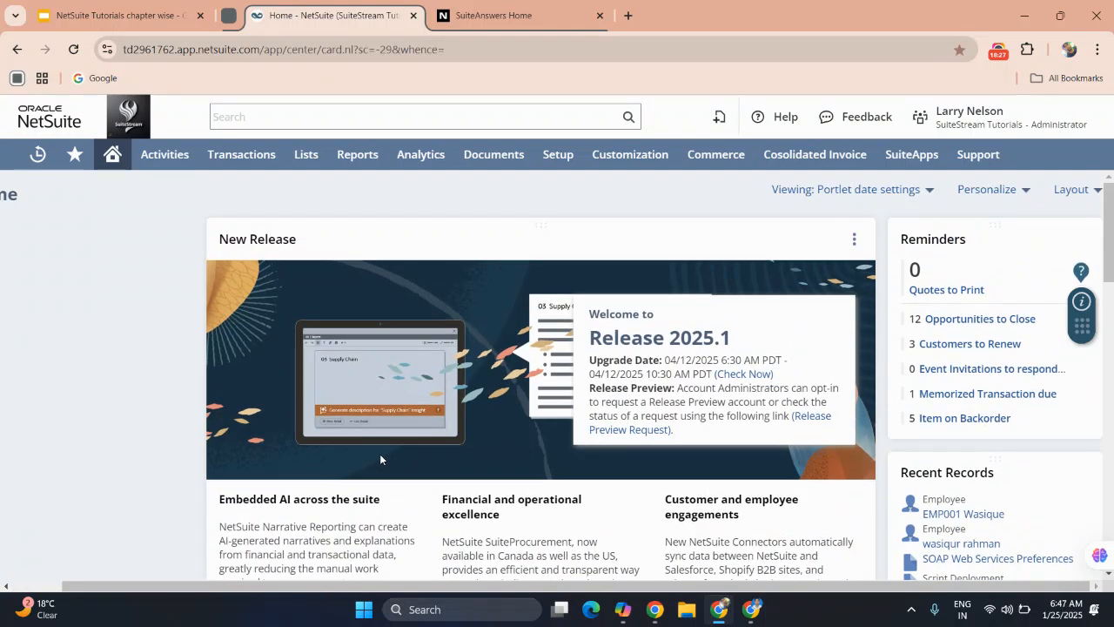
click(1061, 193)
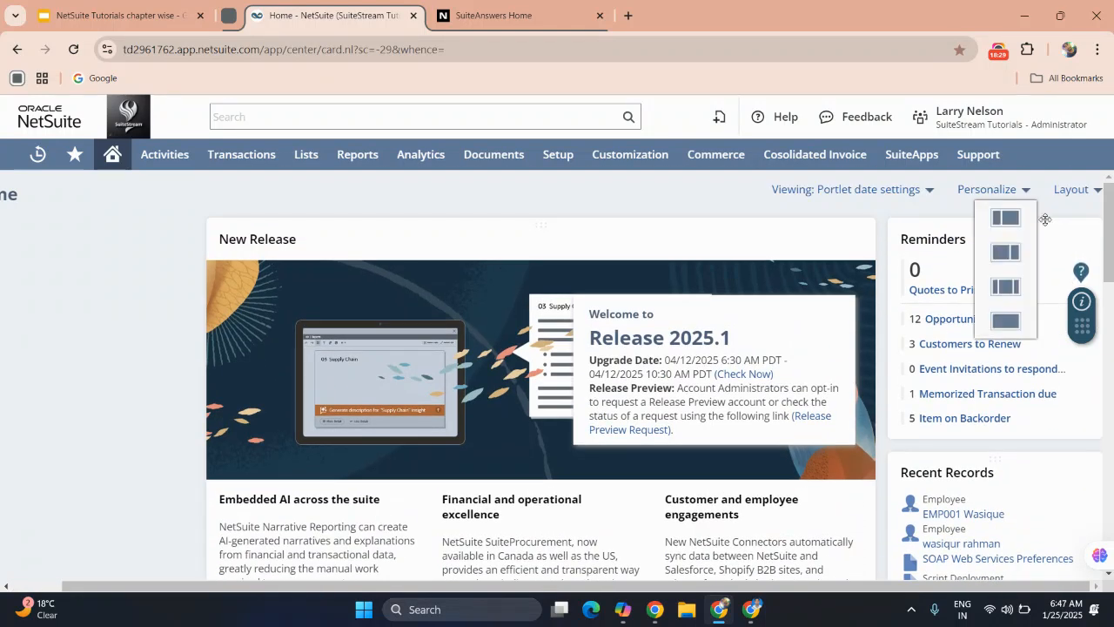
click(1009, 222)
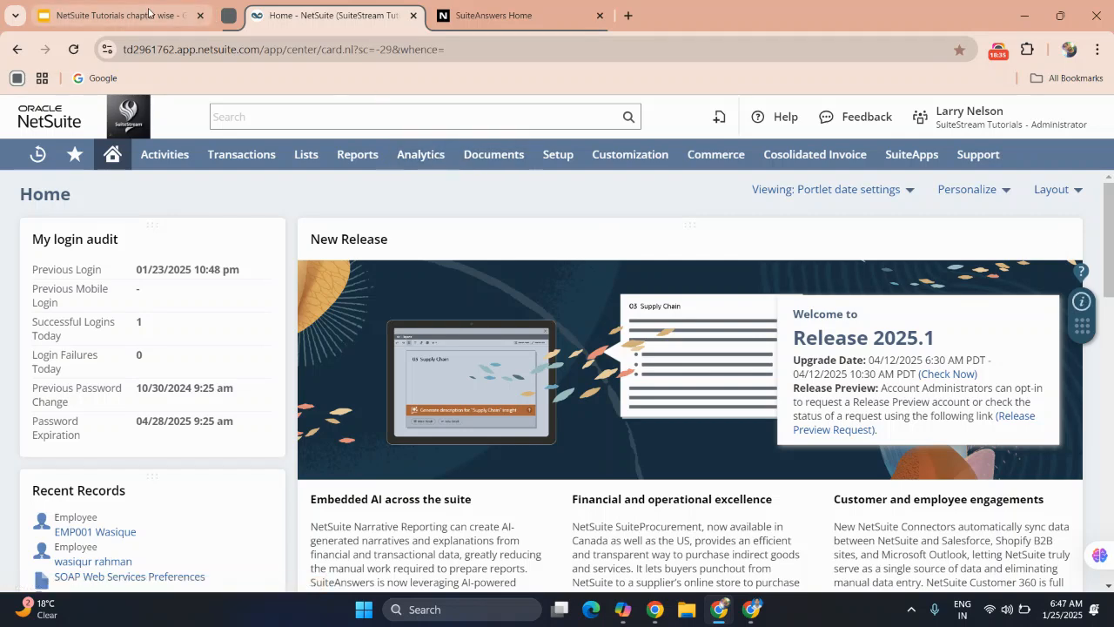
Switch to the NetSuite Tutorials chapter wise presentation in Google Slides and start the slideshow from slide 21, General Navigation.
click(122, 15)
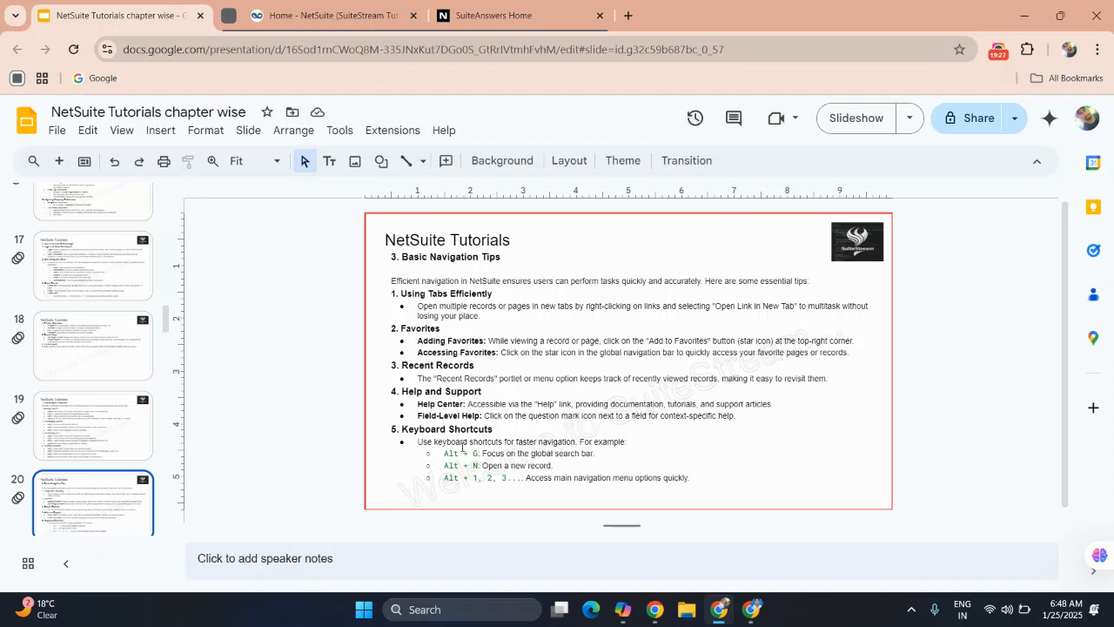
scroll(452, 450, down, 1)
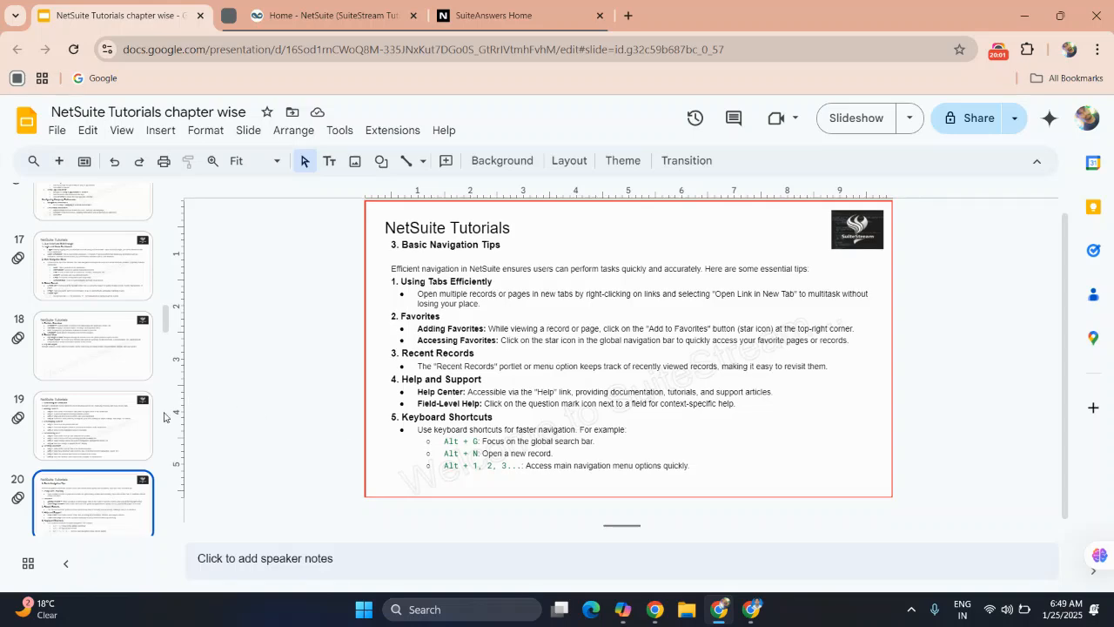
scroll(77, 484, down, 1)
click(78, 484)
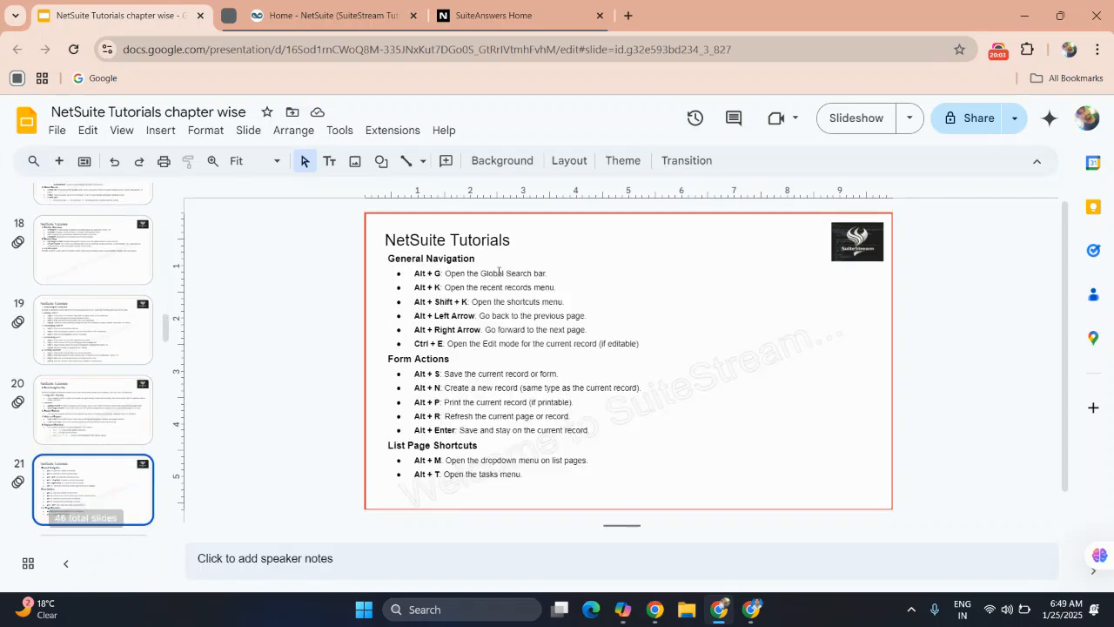
click(874, 123)
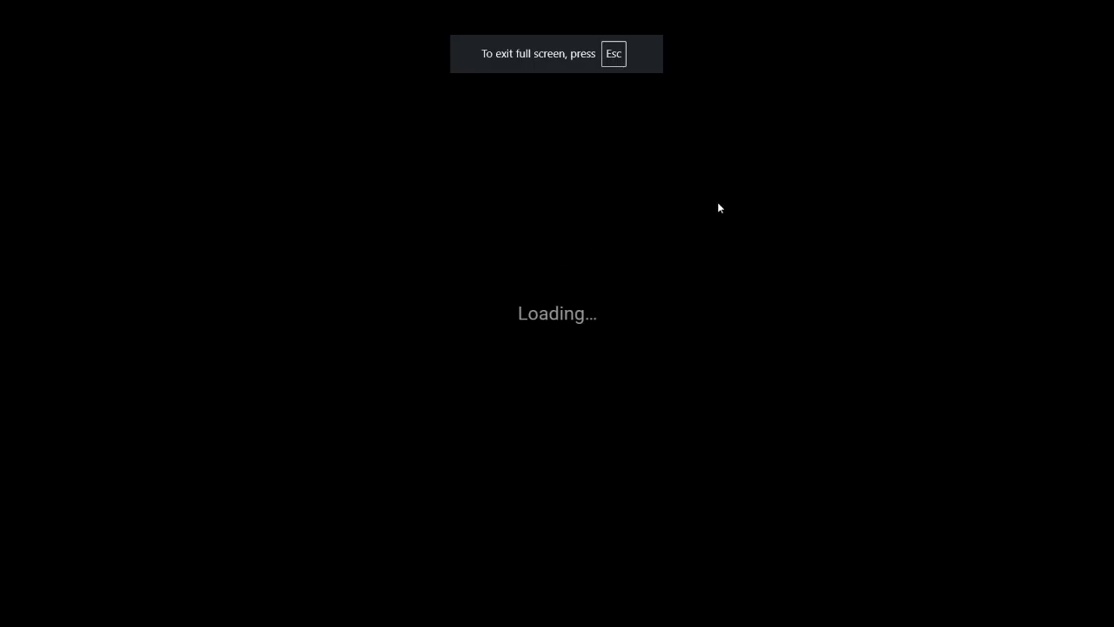